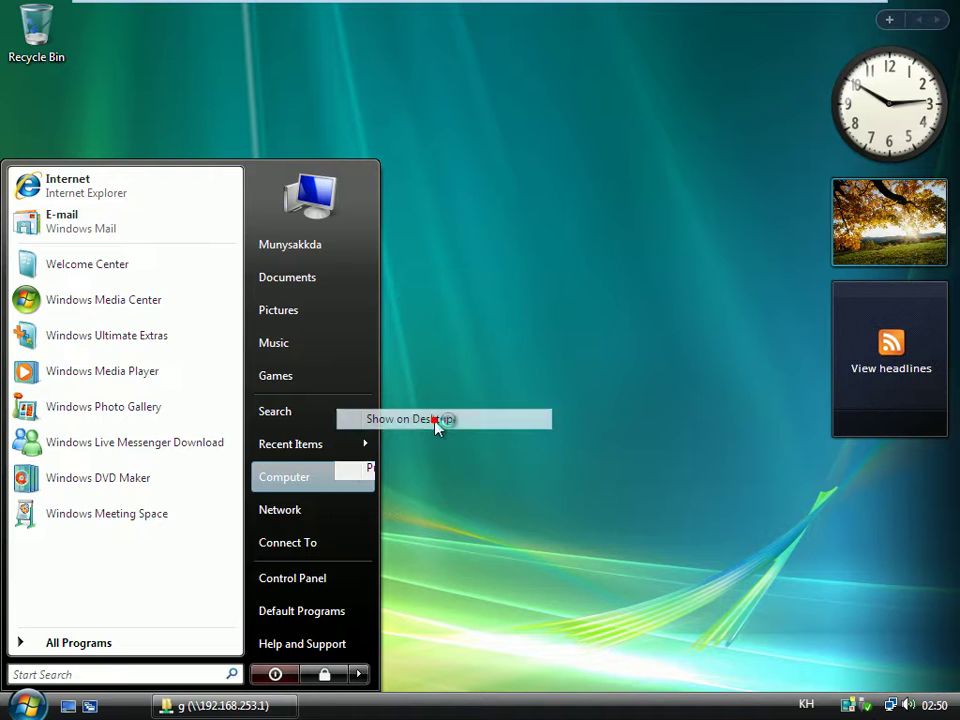
Step: Open the properties of the Computer desktop item and view the Windows activation section
{"action": "left_click", "coordinate": [529, 284]}
{"action": "right_click", "coordinate": [40, 57]}
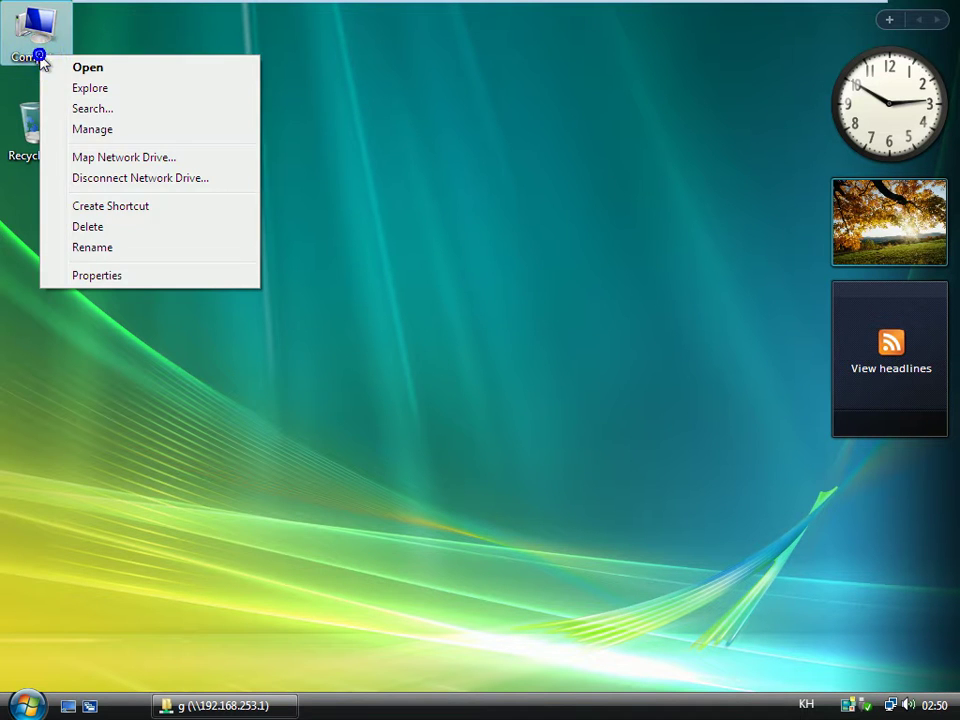
{"action": "left_click", "coordinate": [147, 277]}
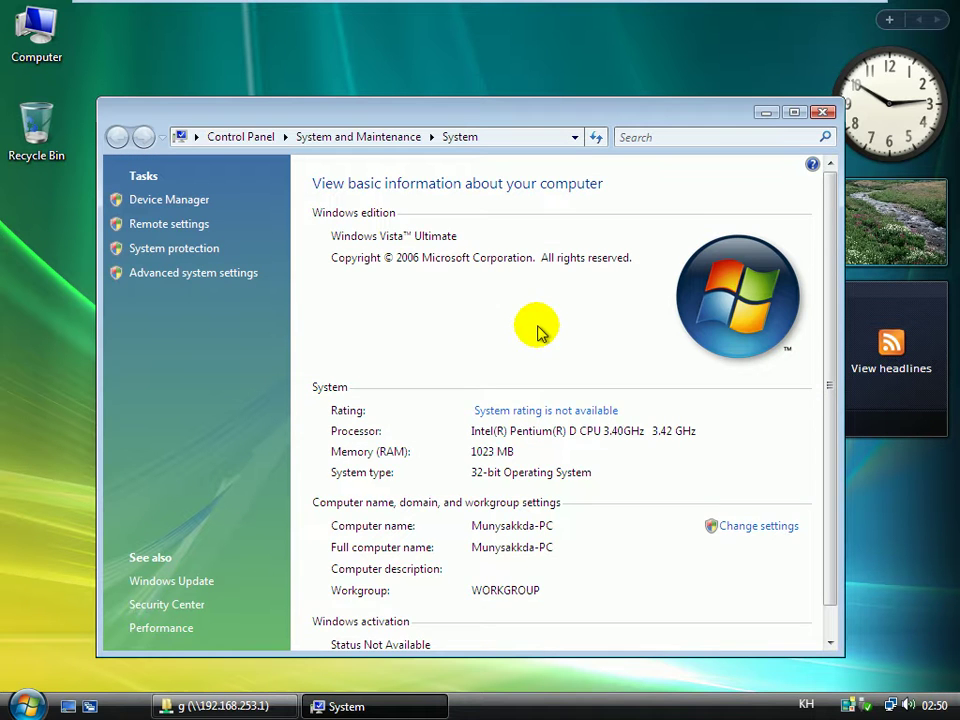
{"action": "left_click", "coordinate": [536, 326]}
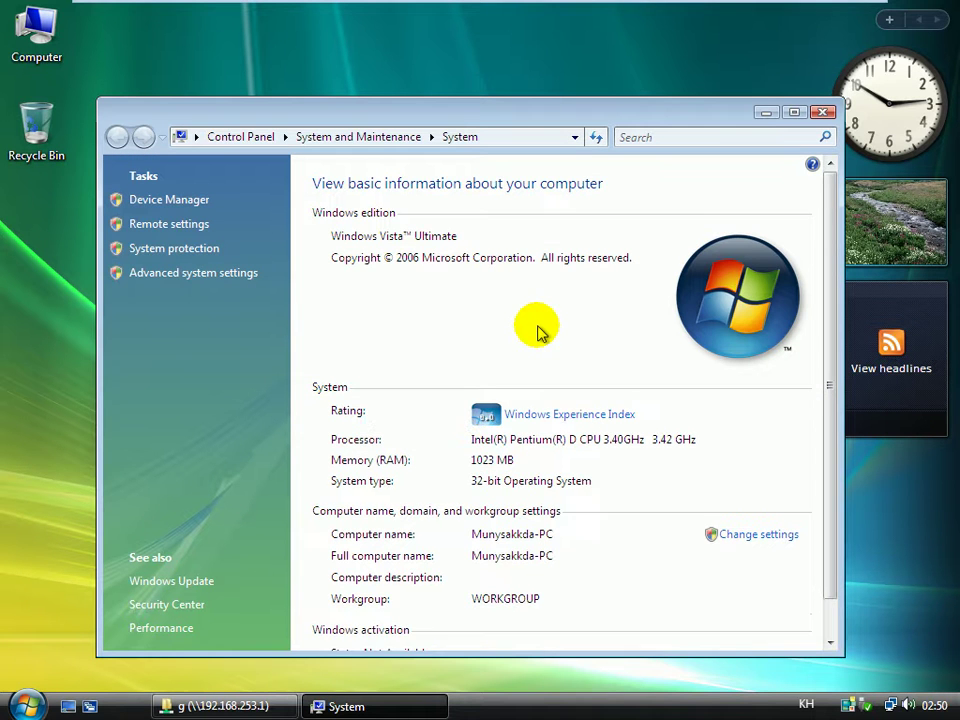
{"action": "scroll", "coordinate": [700, 310], "scroll_direction": "down", "scroll_amount": 1}
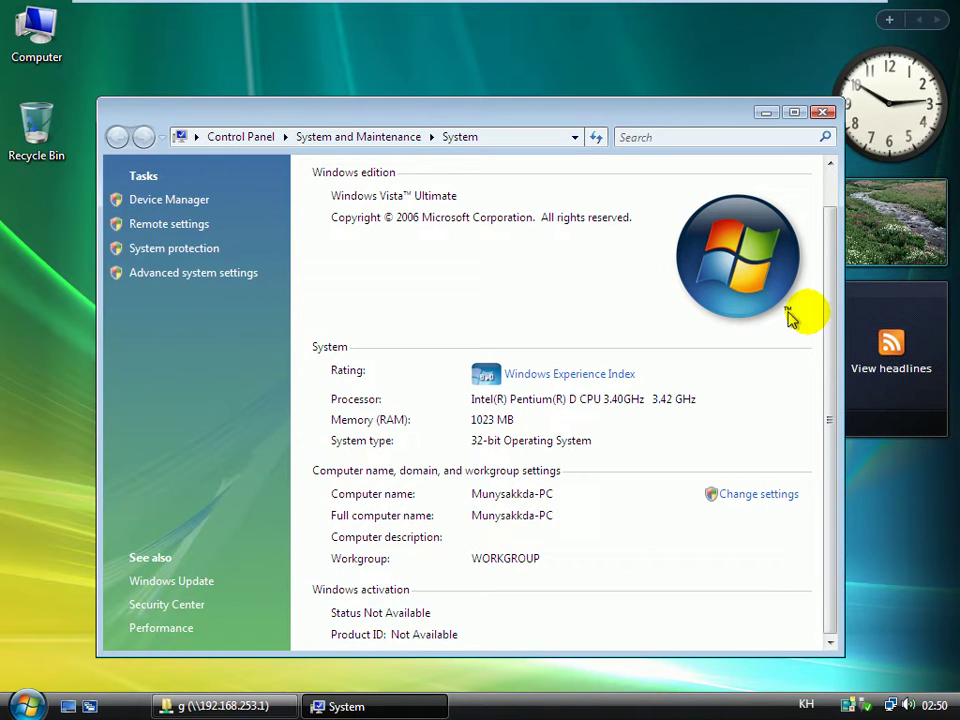
{"action": "left_click", "coordinate": [826, 221]}
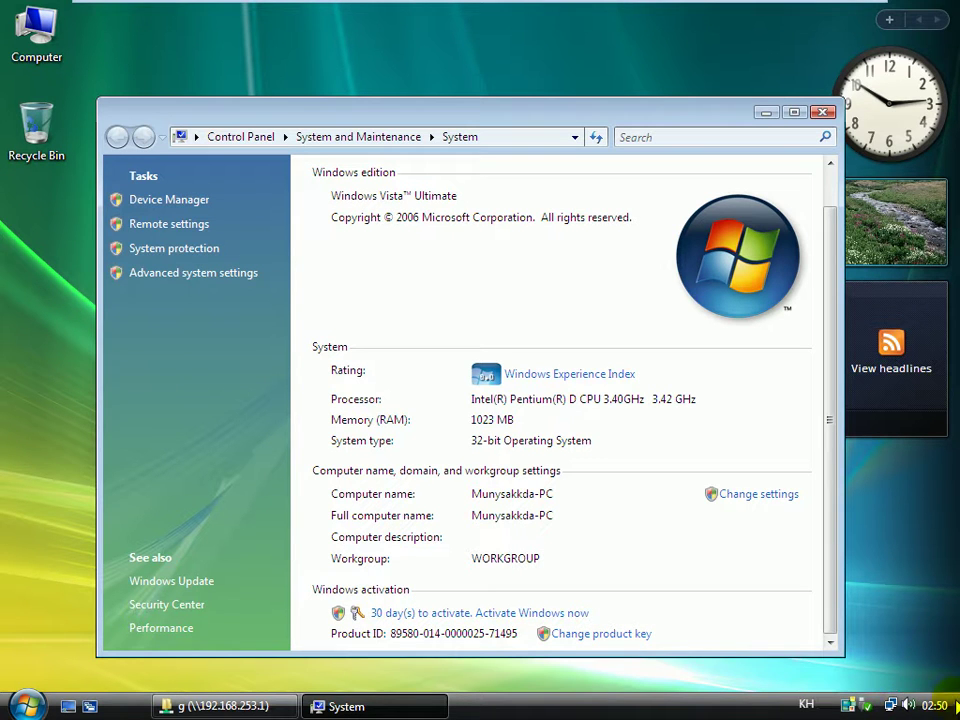
Step: Set the default input language to English (United States) - US and close the System window
{"action": "right_click", "coordinate": [806, 708]}
{"action": "left_click", "coordinate": [792, 672]}
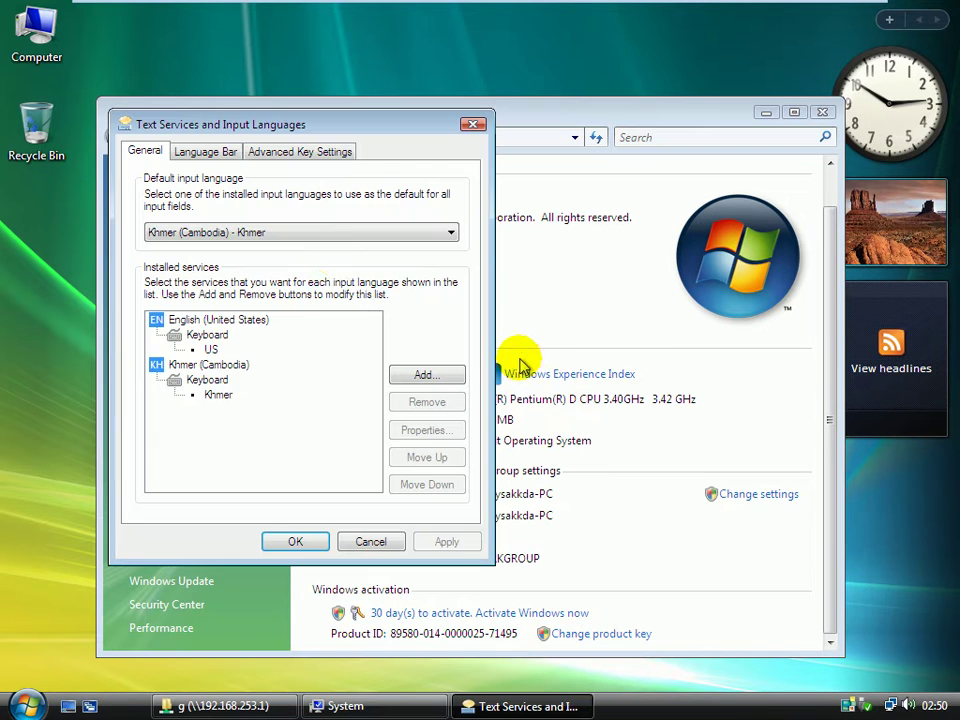
{"action": "left_click", "coordinate": [329, 230]}
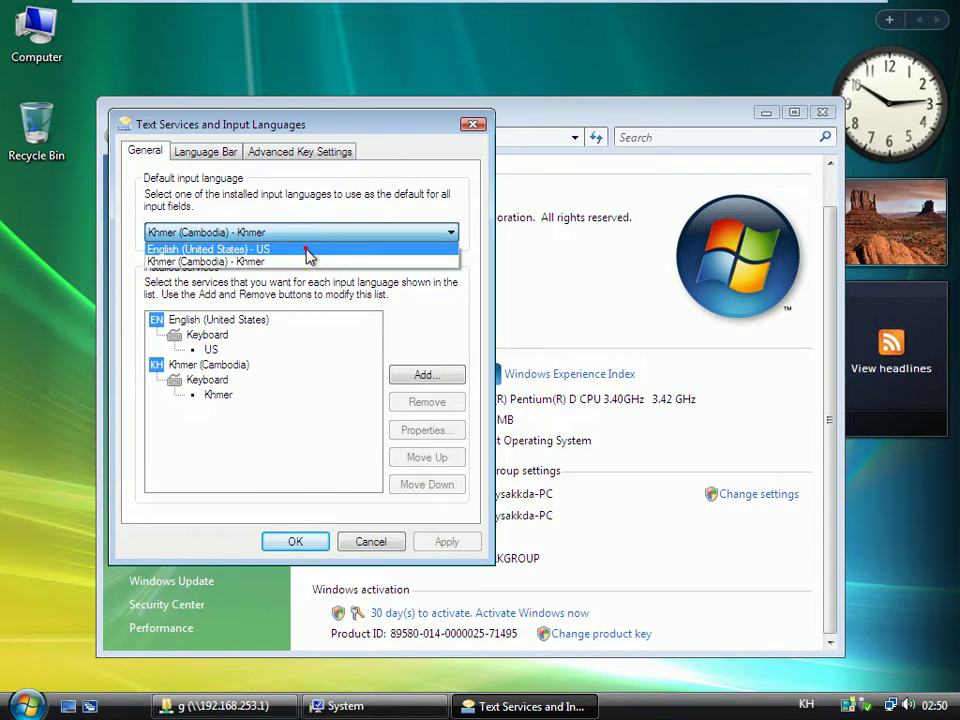
{"action": "left_click", "coordinate": [306, 250]}
{"action": "left_click", "coordinate": [296, 542]}
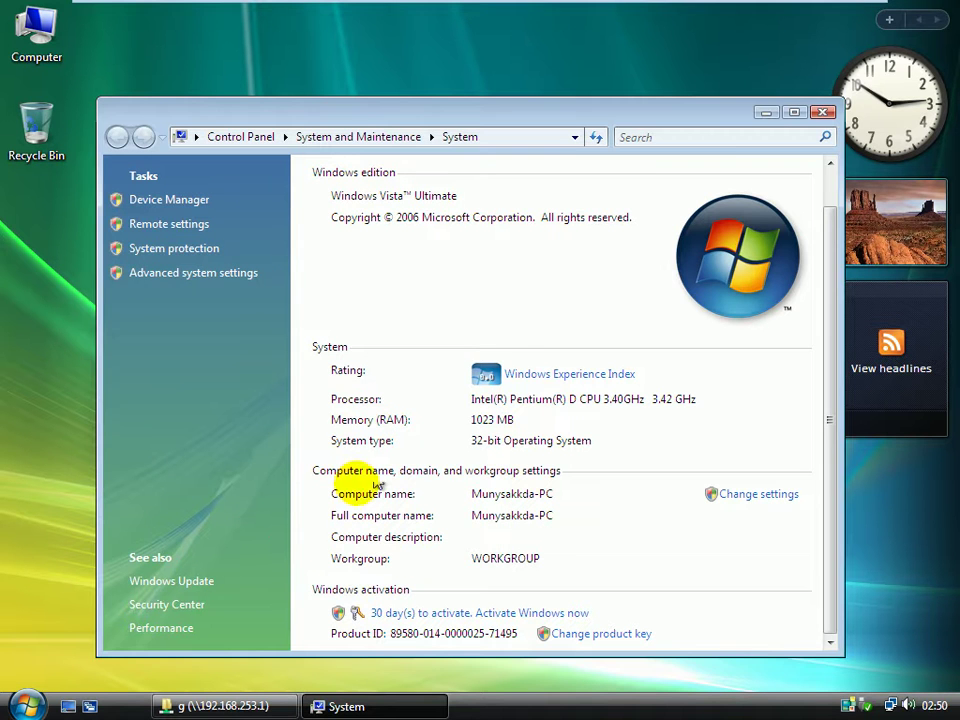
{"action": "left_click", "coordinate": [822, 112]}
{"action": "left_click", "coordinate": [677, 458]}
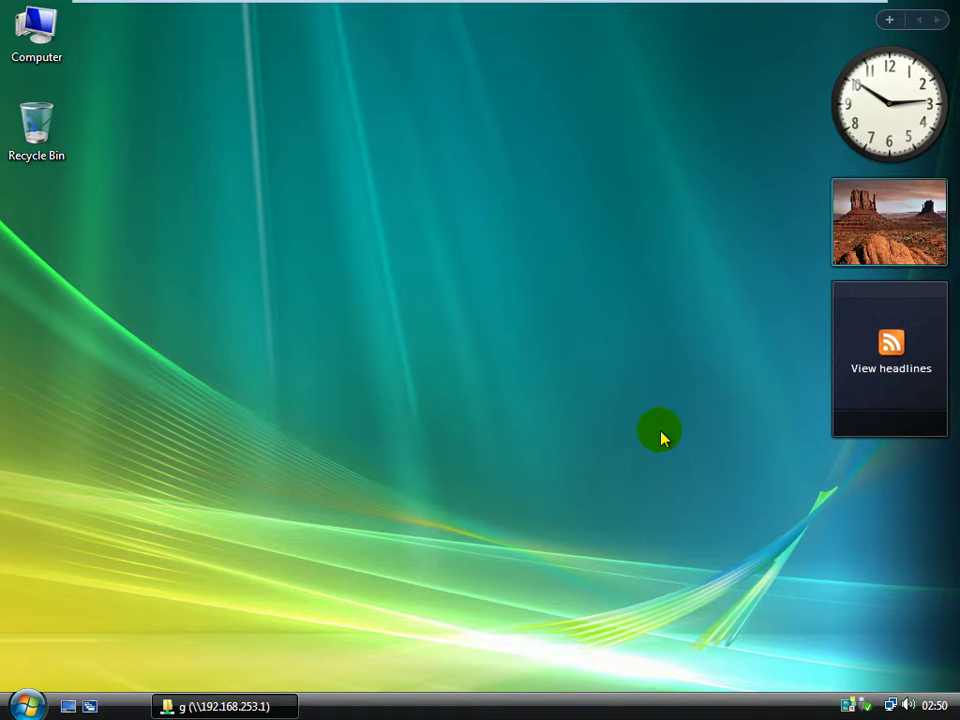
{"action": "left_click", "coordinate": [664, 432]}
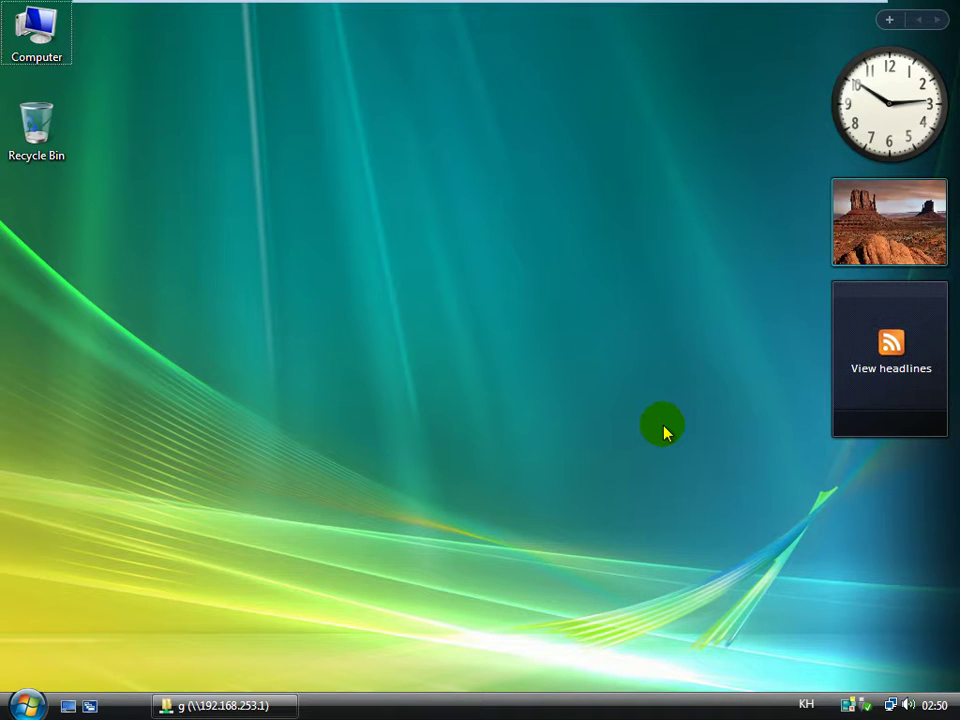
{"action": "left_click", "coordinate": [300, 348]}
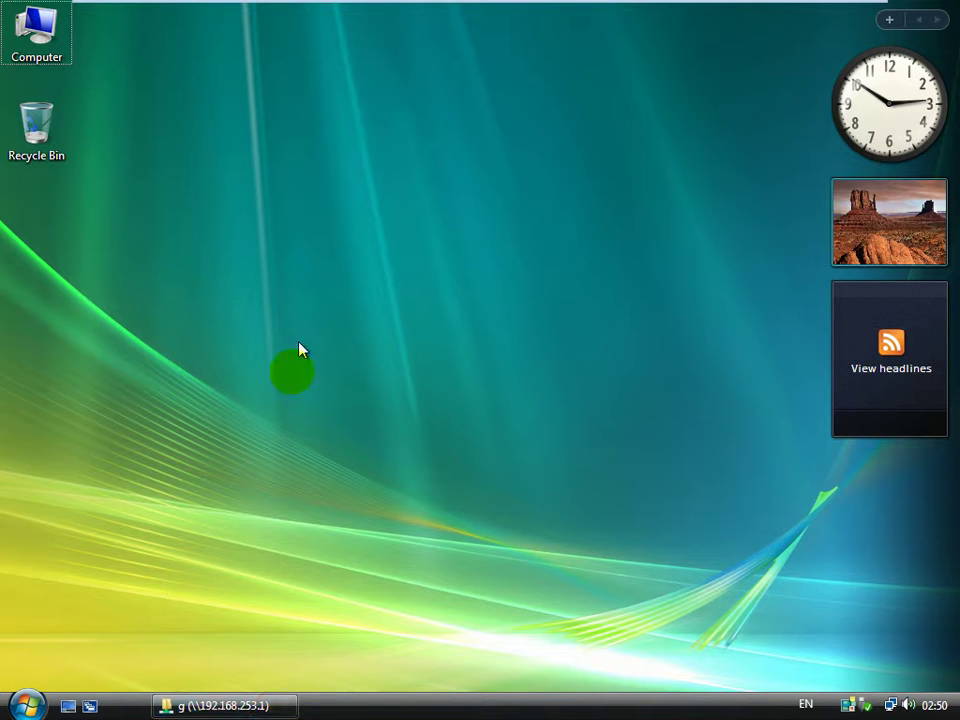
Step: Reopen the Computer properties, check the Windows activation status and minimize the window
{"action": "right_click", "coordinate": [64, 48]}
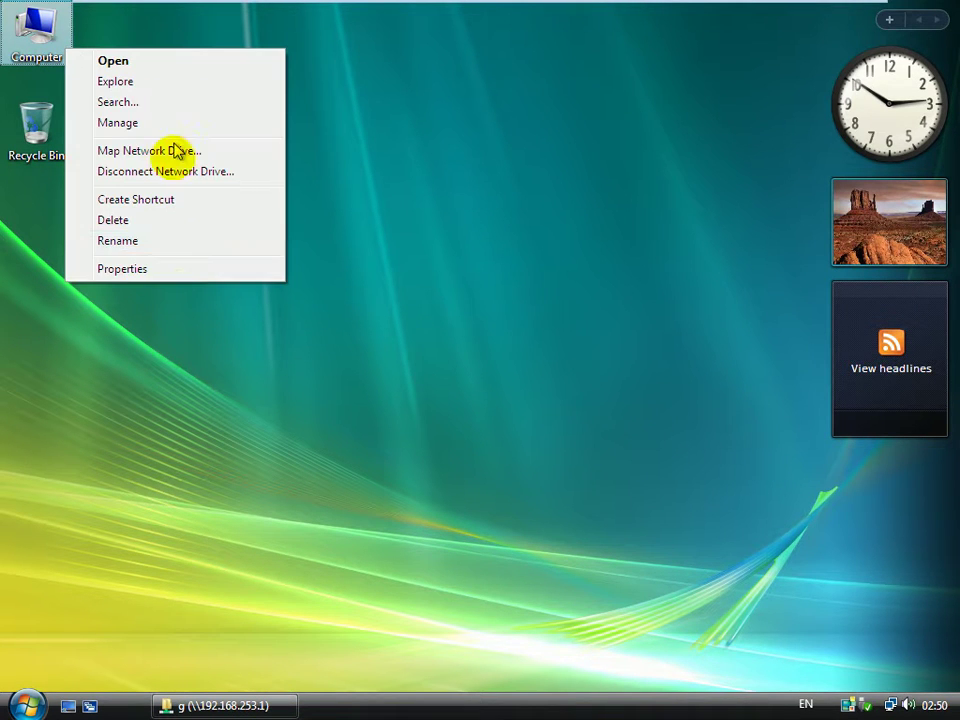
{"action": "left_click", "coordinate": [184, 269]}
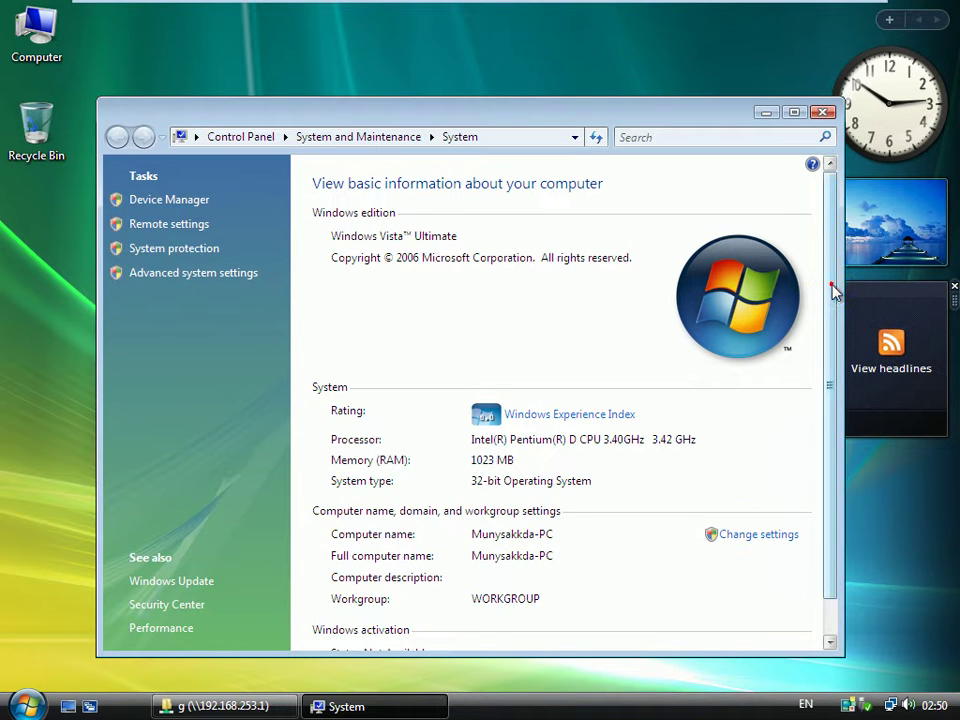
{"action": "left_click_drag", "start_coordinate": [833, 290], "coordinate": [821, 414]}
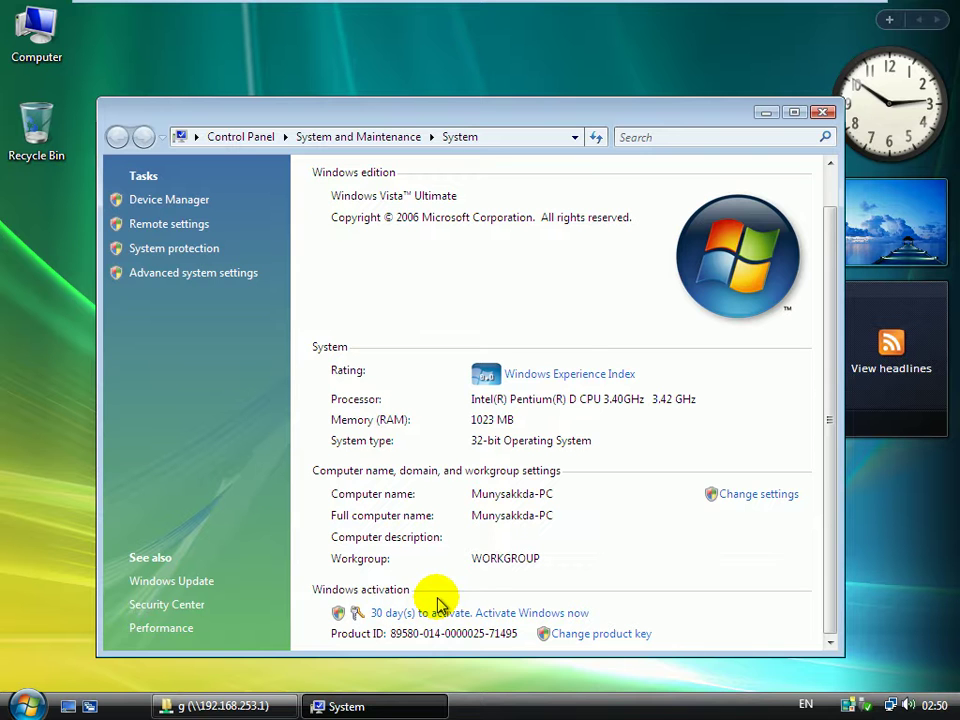
{"action": "left_click", "coordinate": [766, 112]}
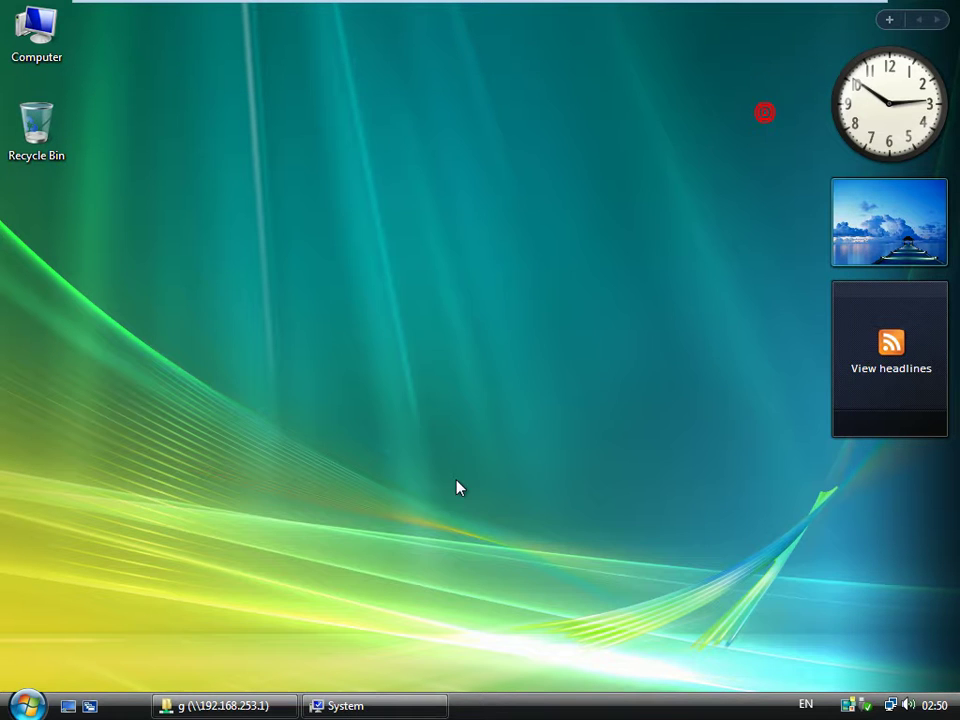
Step: Open the Compress Tools folder in the network share g and fit the Name column to the full file names
{"action": "left_click", "coordinate": [225, 706]}
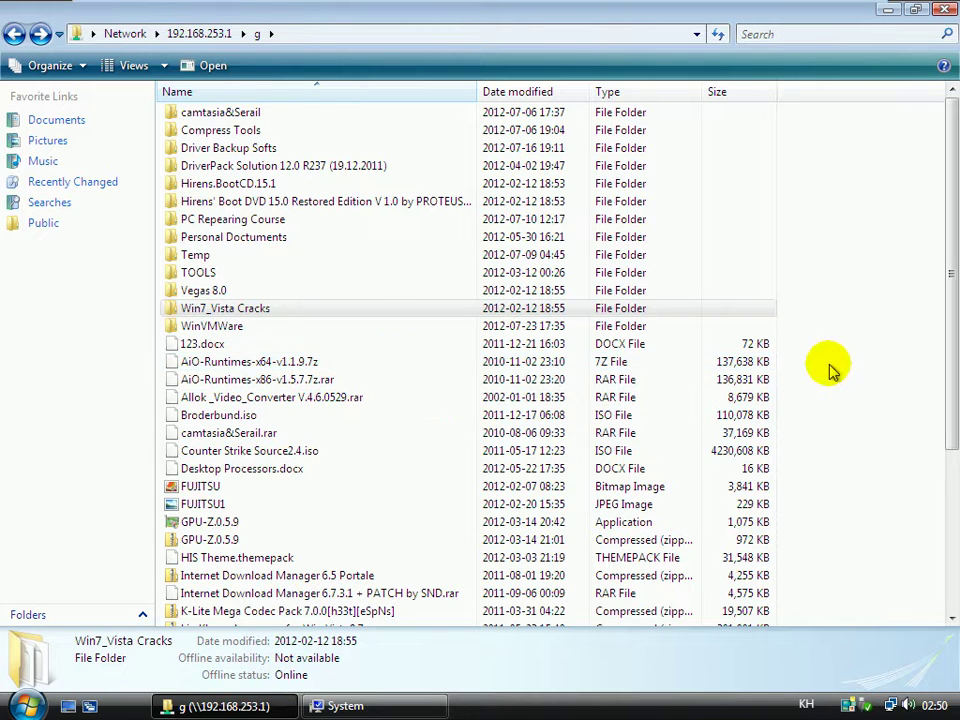
{"action": "left_click_drag", "start_coordinate": [955, 308], "coordinate": [930, 495]}
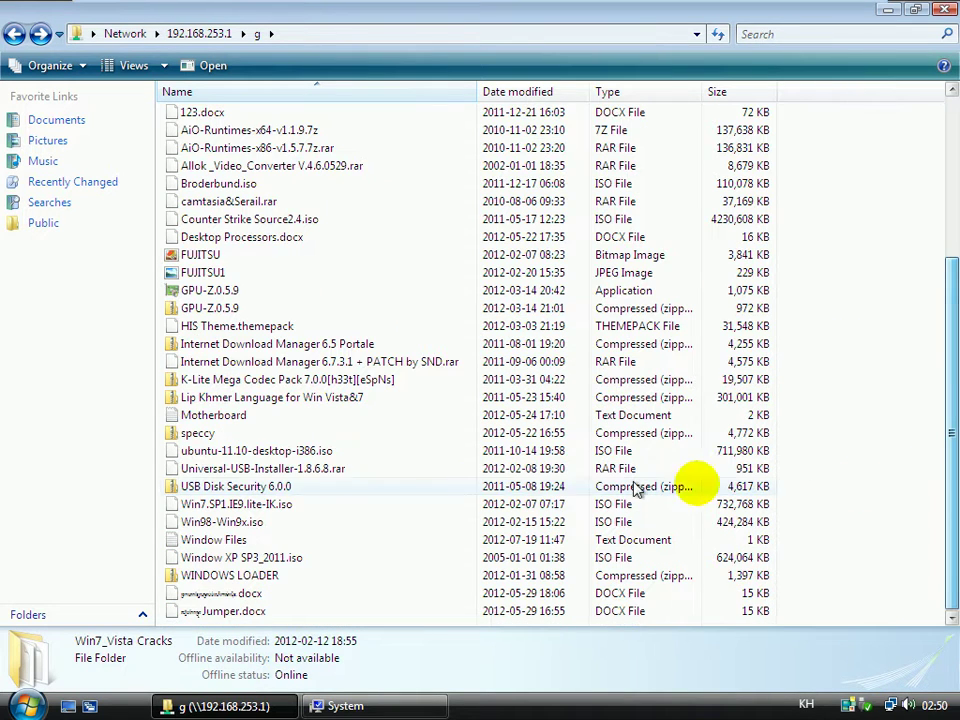
{"action": "left_click", "coordinate": [200, 346]}
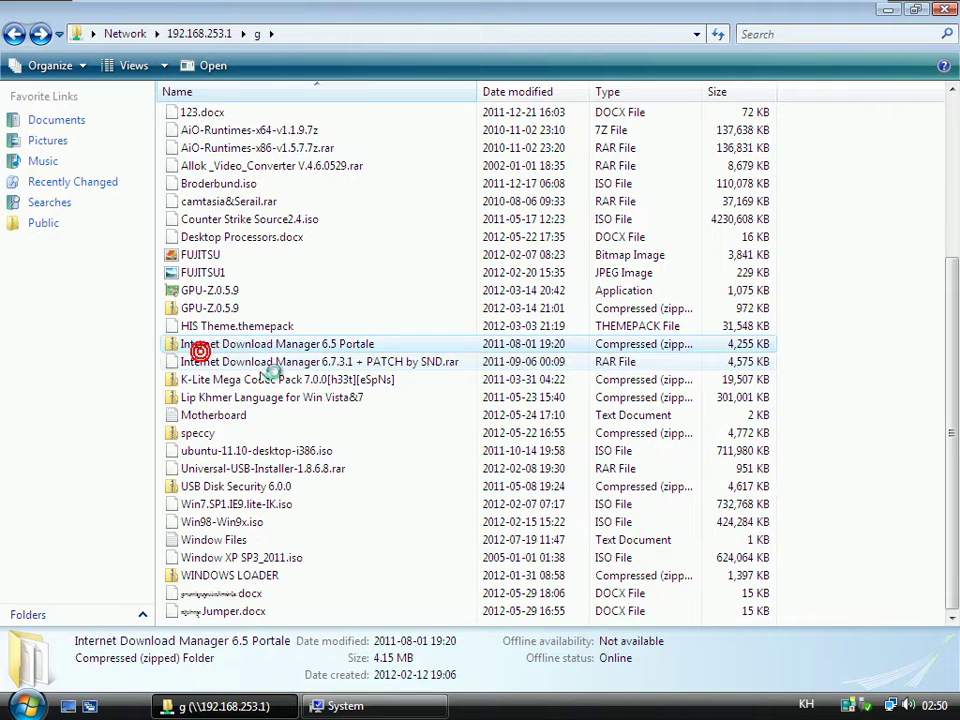
{"action": "left_click", "coordinate": [229, 555]}
{"action": "scroll", "coordinate": [263, 375], "scroll_direction": "up", "scroll_amount": 2}
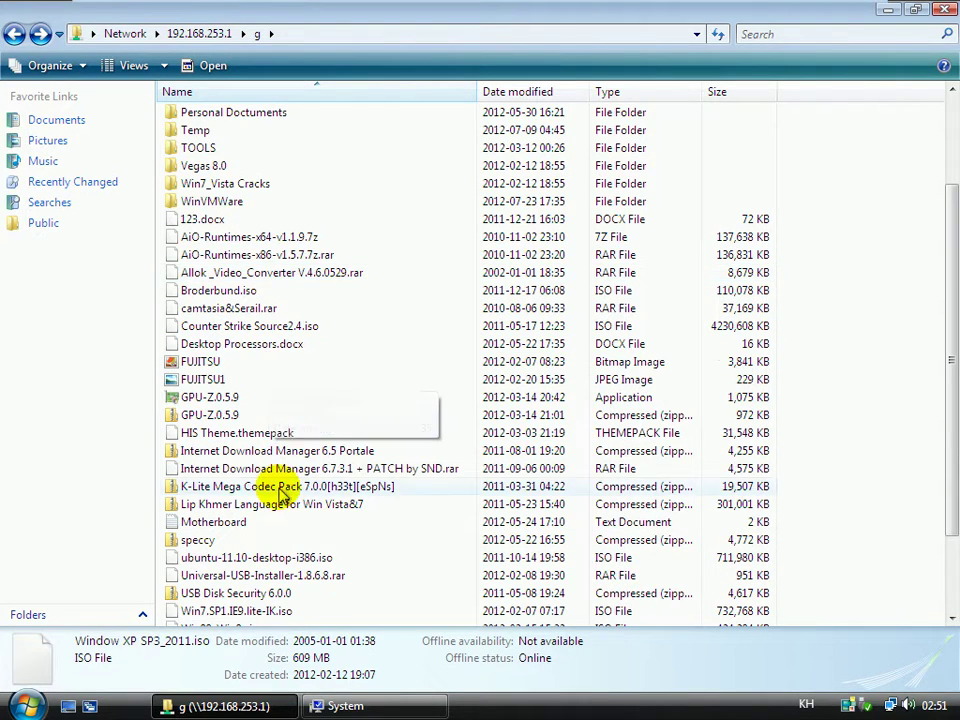
{"action": "scroll", "coordinate": [290, 450], "scroll_direction": "up", "scroll_amount": 3}
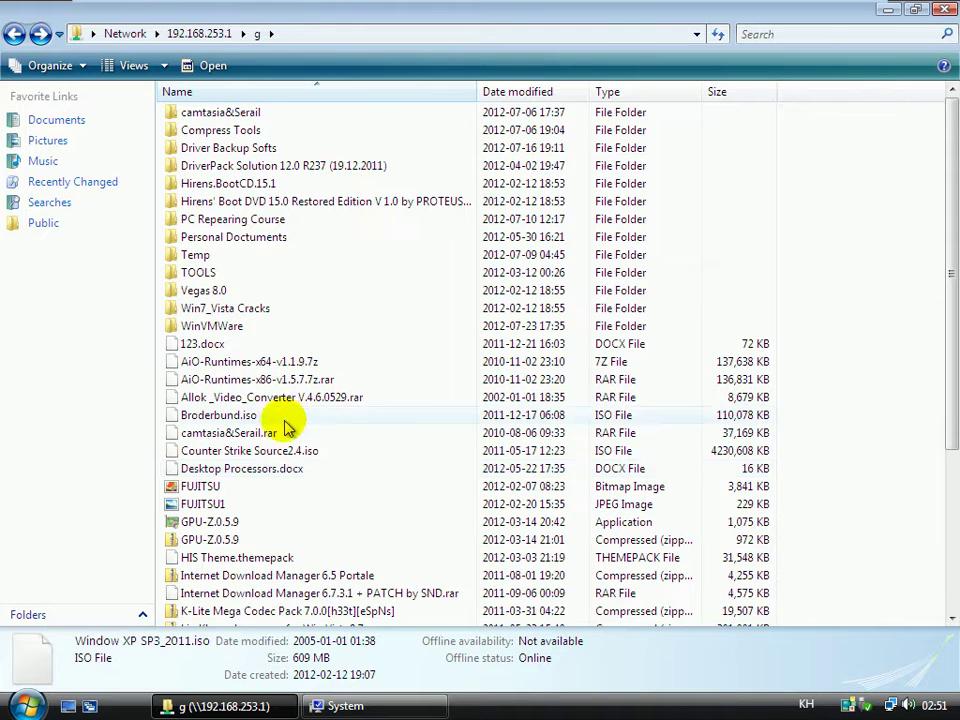
{"action": "double_click", "coordinate": [246, 130]}
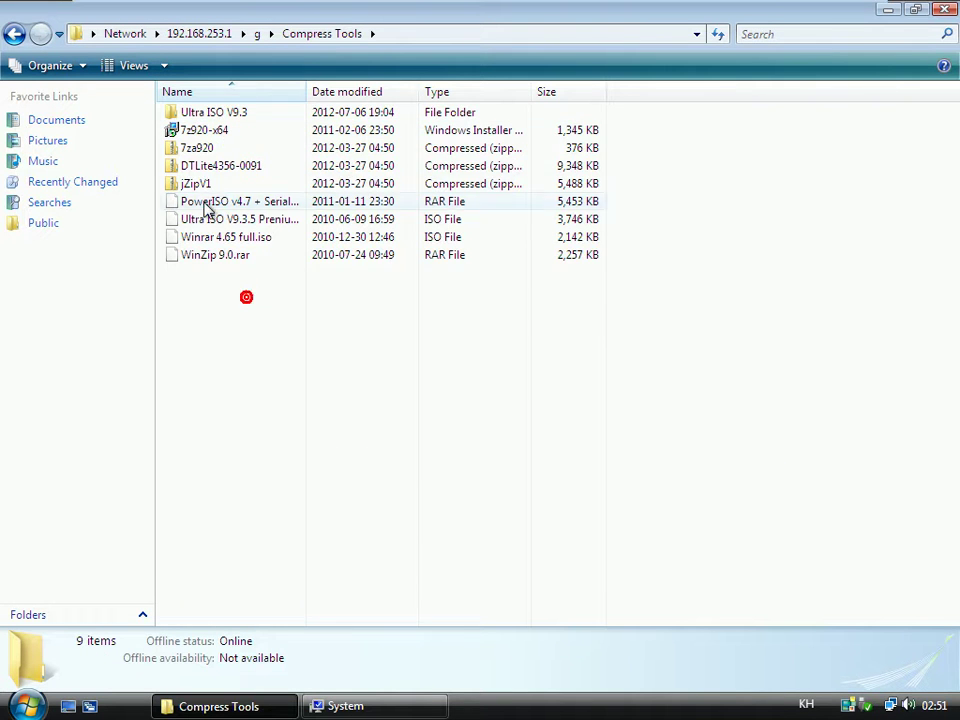
{"action": "double_click", "coordinate": [302, 91]}
{"action": "left_click", "coordinate": [216, 164]}
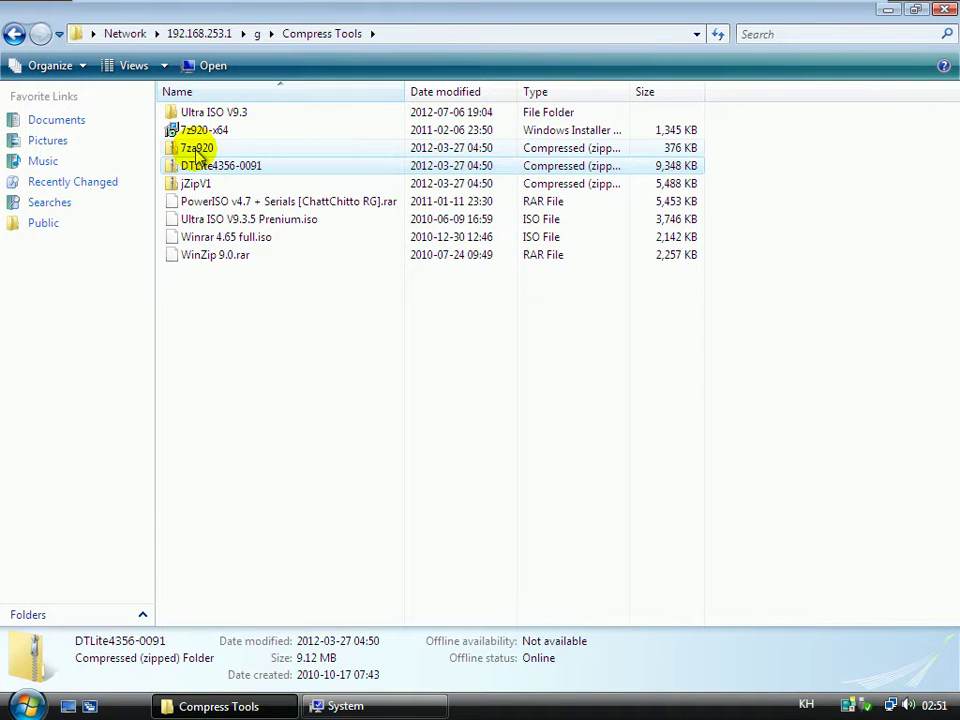
{"action": "left_click", "coordinate": [197, 149]}
{"action": "left_click", "coordinate": [196, 185]}
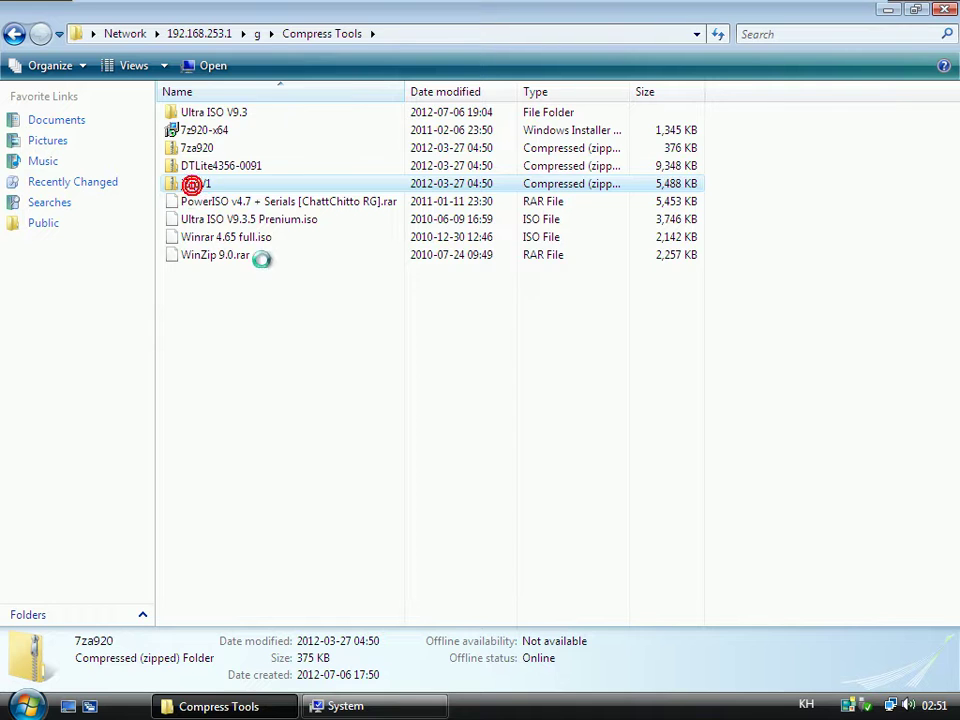
Step: Try to run the jZipV1 application from its zip archive without extracting the files
{"action": "double_click", "coordinate": [190, 185]}
{"action": "double_click", "coordinate": [194, 132]}
{"action": "left_click", "coordinate": [505, 391]}
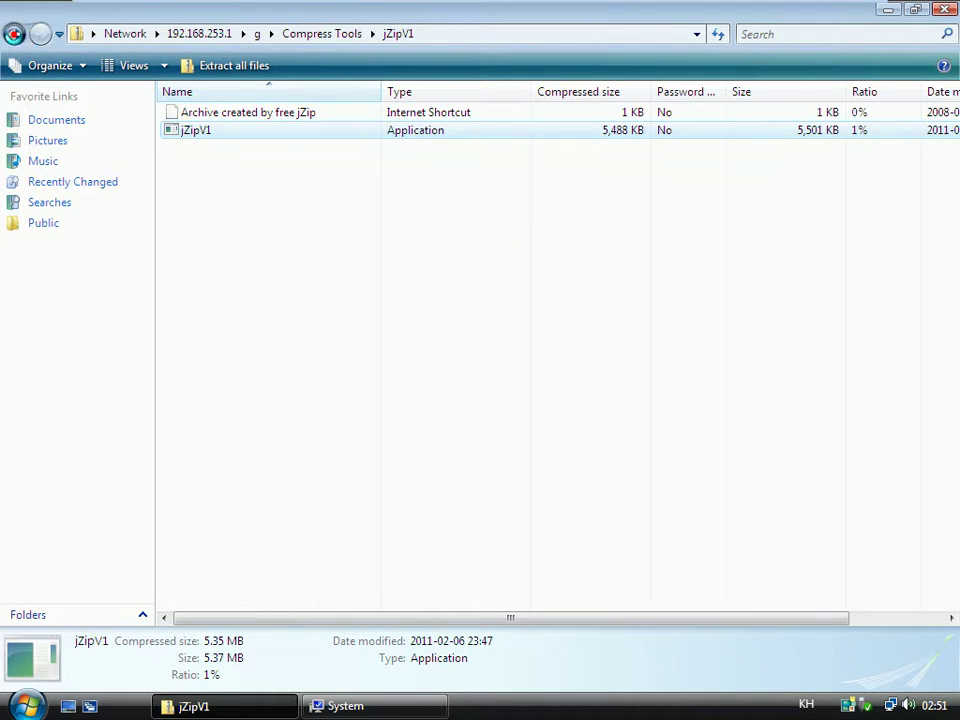
{"action": "left_click", "coordinate": [14, 35]}
{"action": "left_click", "coordinate": [388, 704]}
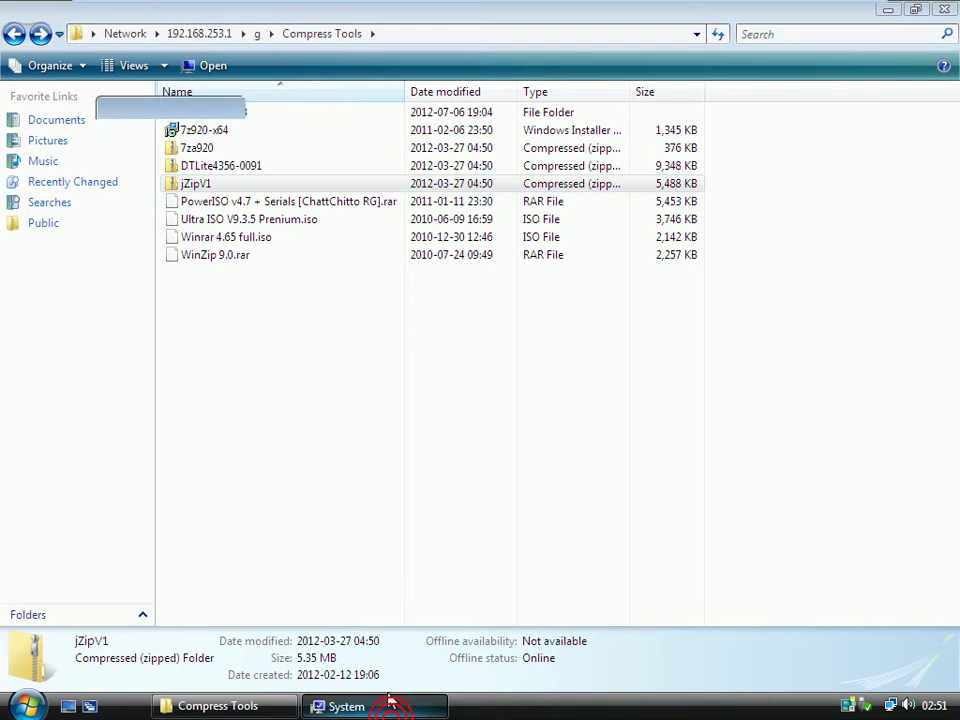
{"action": "left_click", "coordinate": [771, 119]}
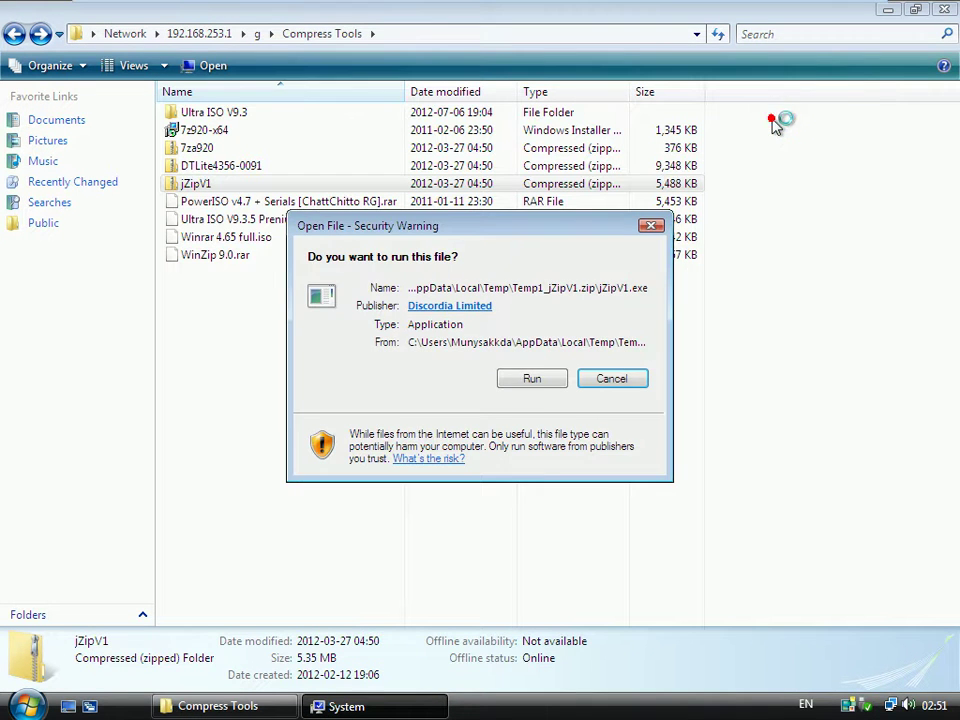
{"action": "left_click", "coordinate": [531, 390]}
{"action": "left_click", "coordinate": [686, 365]}
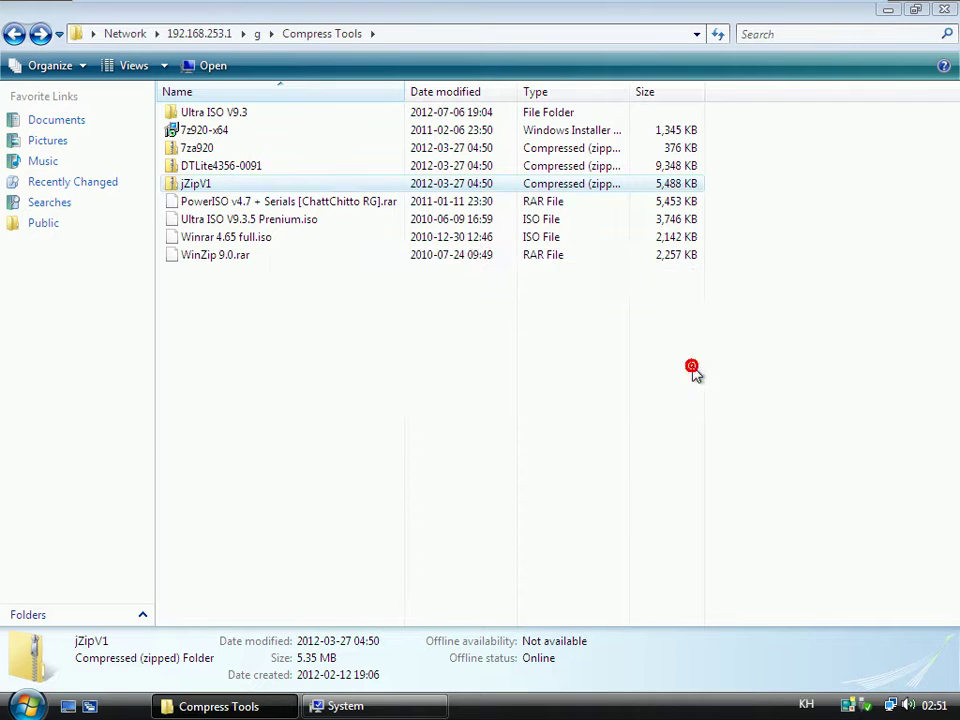
{"action": "left_click", "coordinate": [597, 366]}
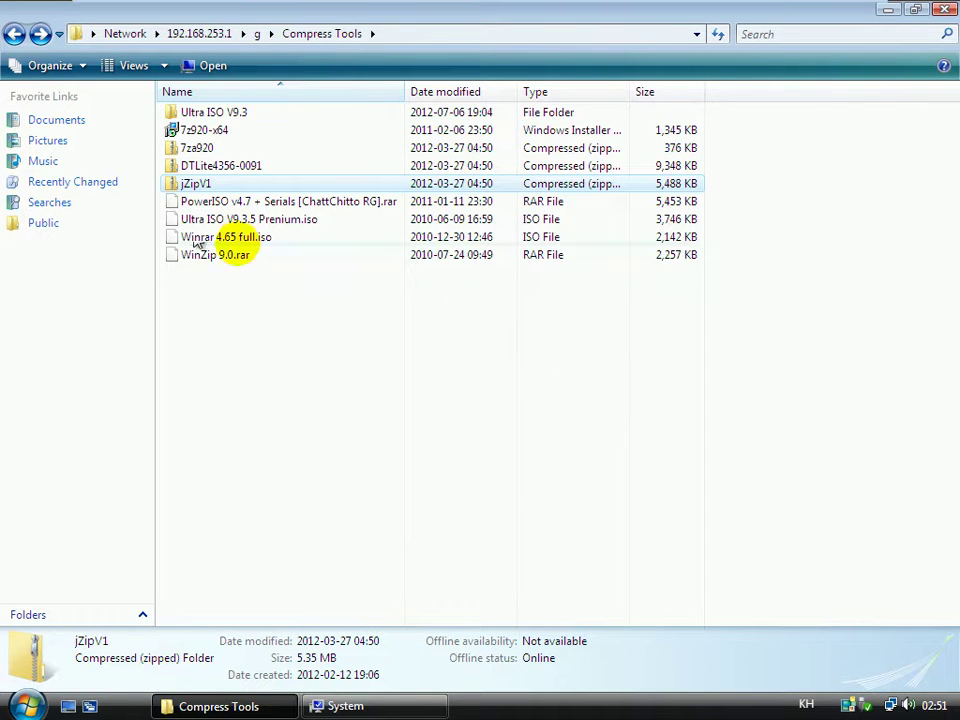
Step: Run the jZipV1 application from the jZipV1 archive without extracting it, and grant it permission so the jZip installer starts
{"action": "double_click", "coordinate": [197, 186]}
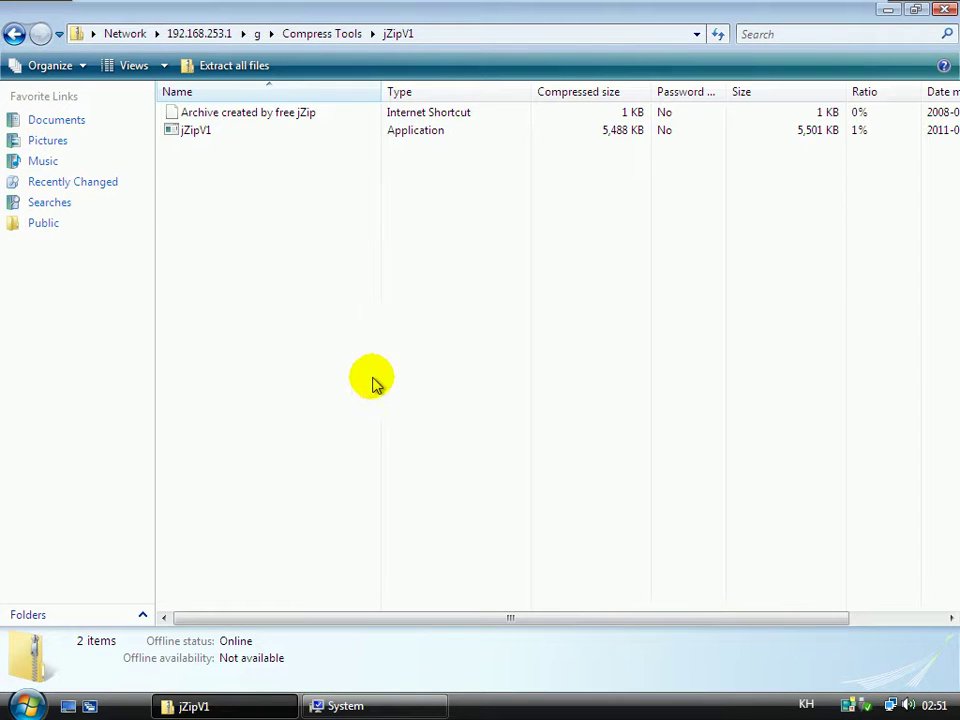
{"action": "double_click", "coordinate": [182, 131]}
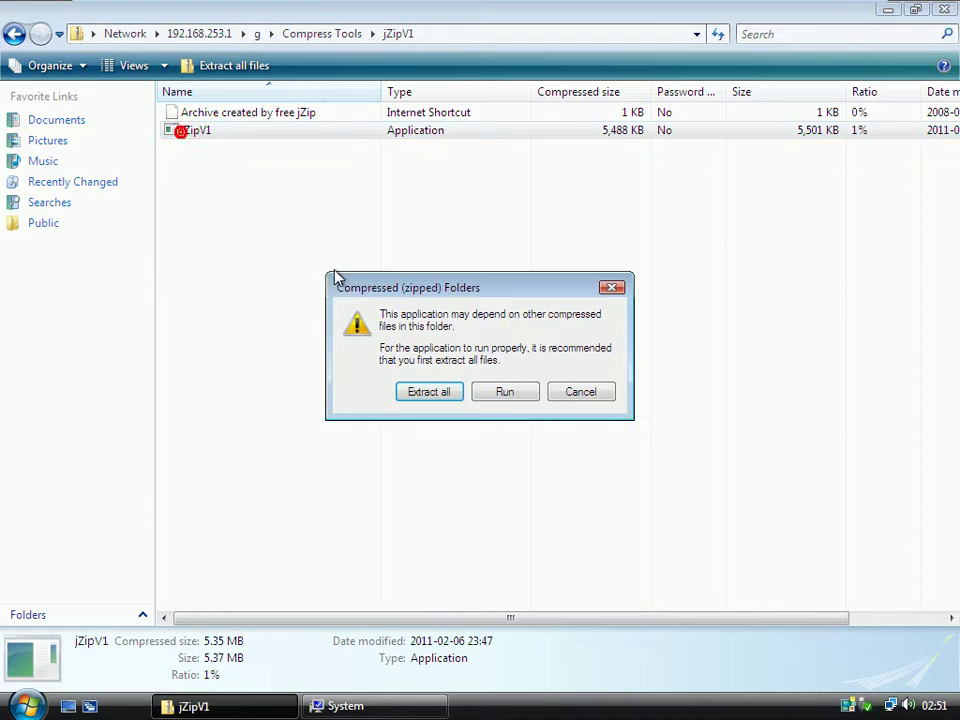
{"action": "left_click", "coordinate": [505, 392]}
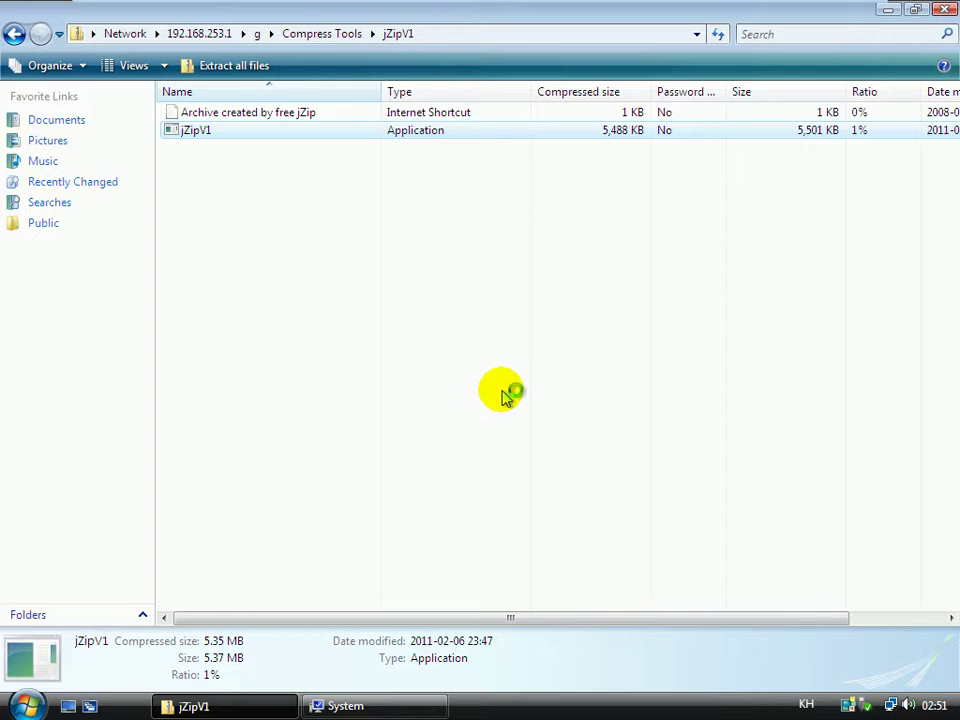
{"action": "left_click", "coordinate": [527, 378]}
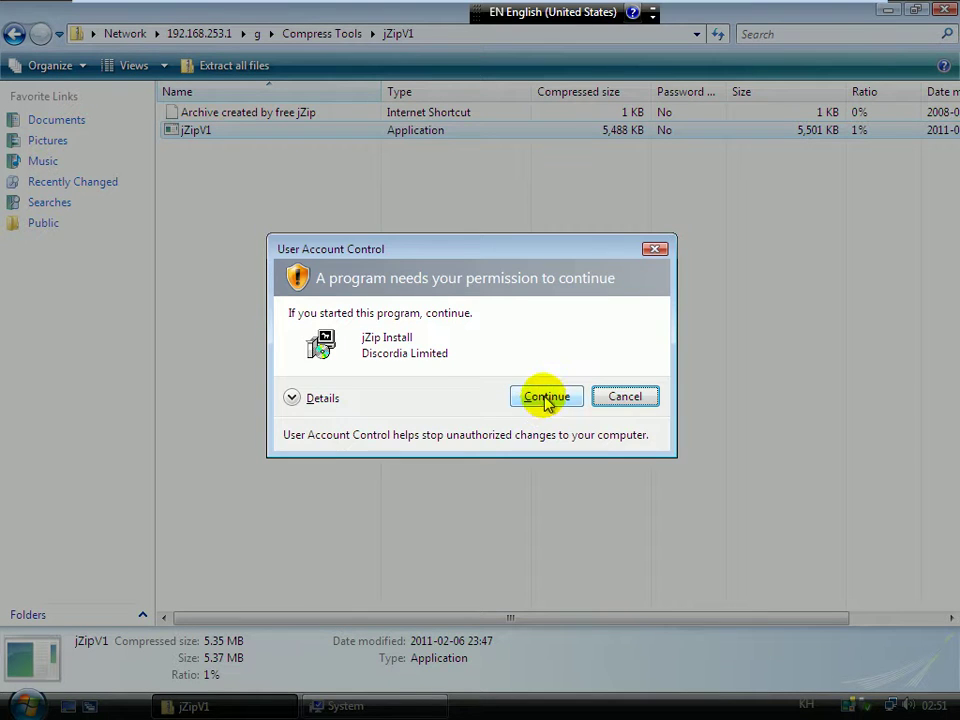
{"action": "left_click_drag", "start_coordinate": [399, 253], "coordinate": [394, 278]}
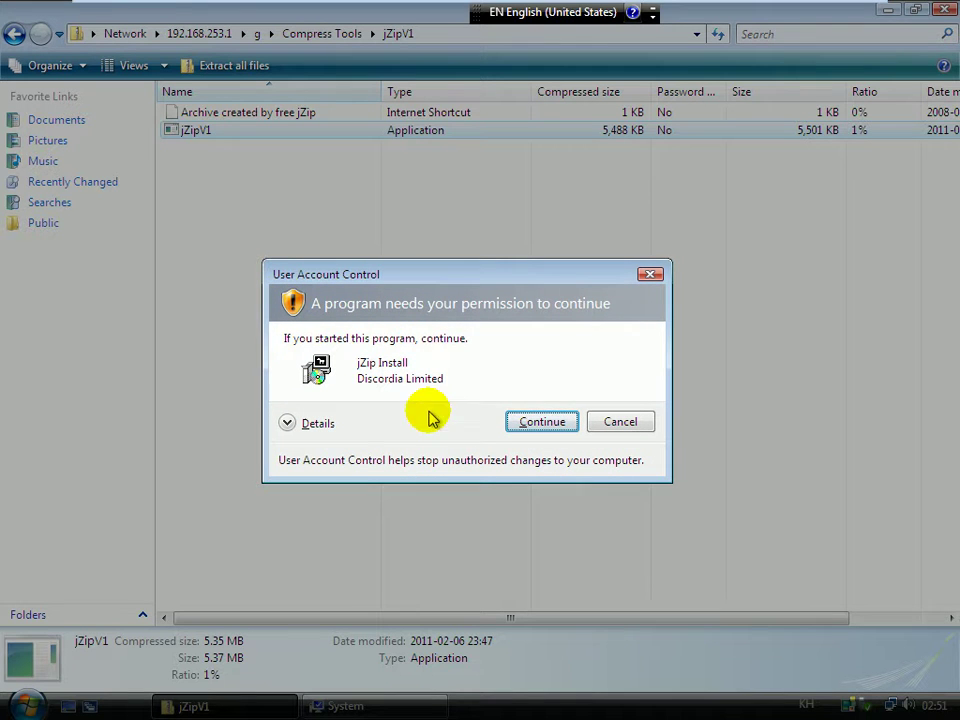
{"action": "left_click", "coordinate": [541, 423]}
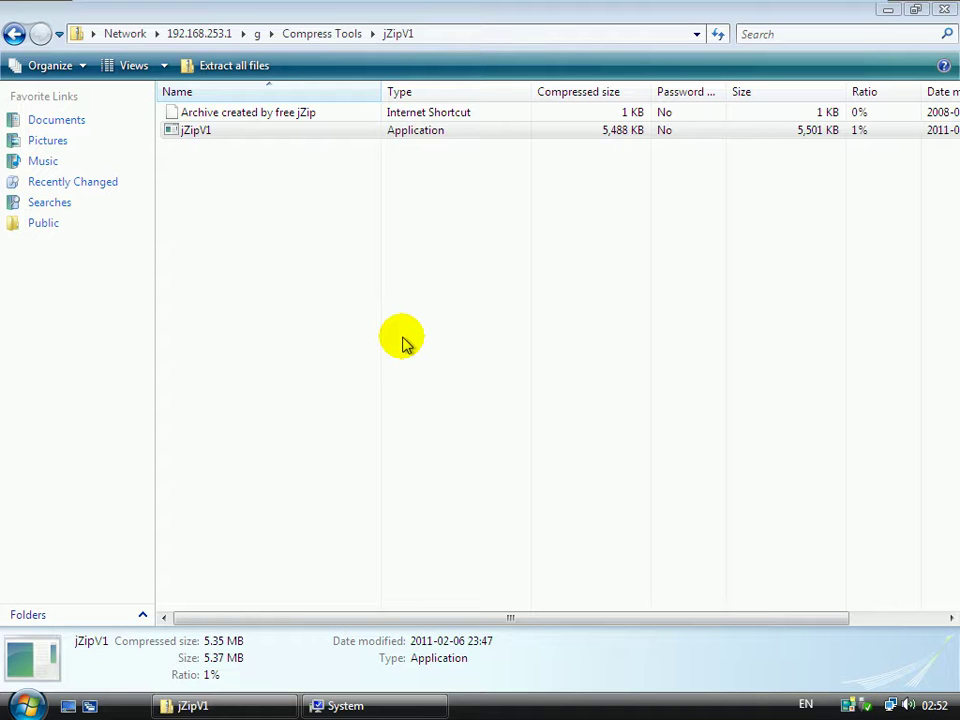
{"action": "left_click", "coordinate": [350, 706]}
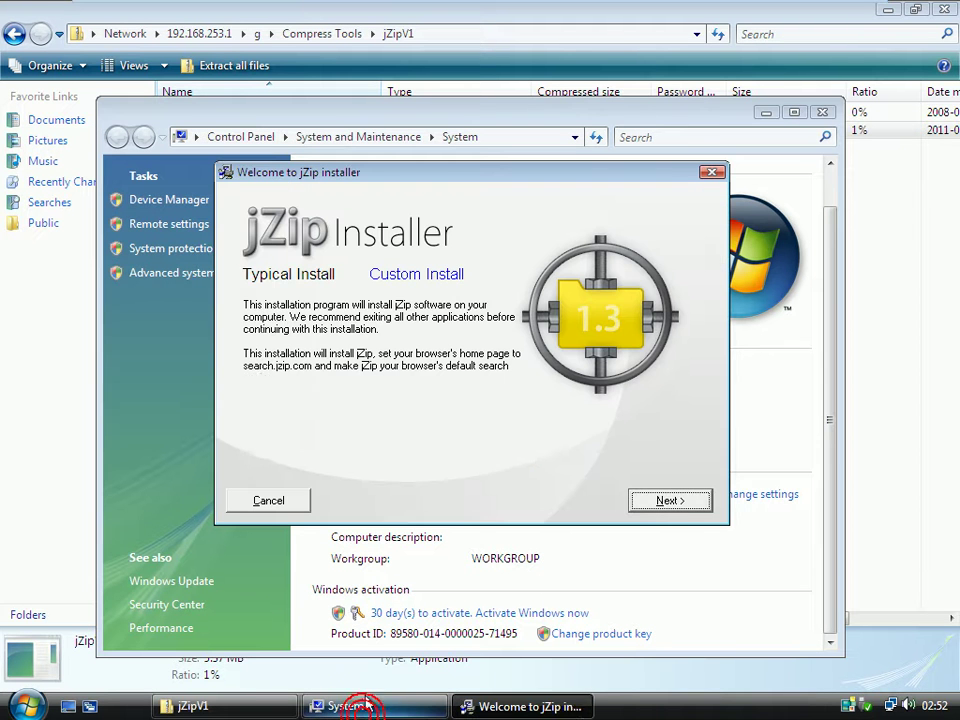
Step: Complete the typical jZip installation with its default finishing options, return to the network share g and close the jZip window
{"action": "left_click", "coordinate": [670, 501]}
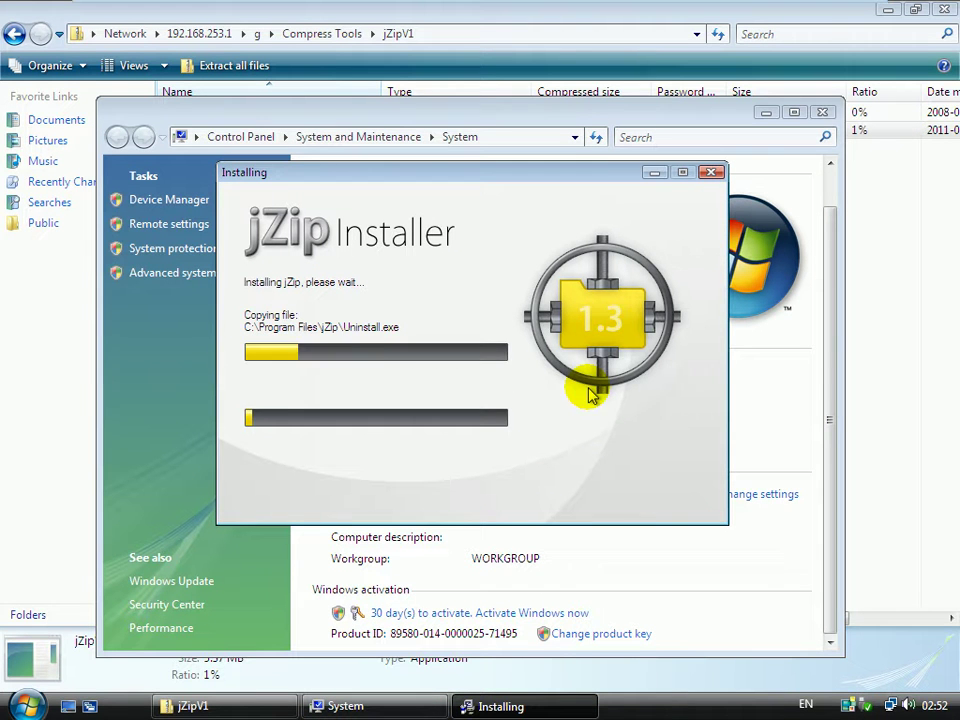
{"action": "left_click", "coordinate": [765, 114]}
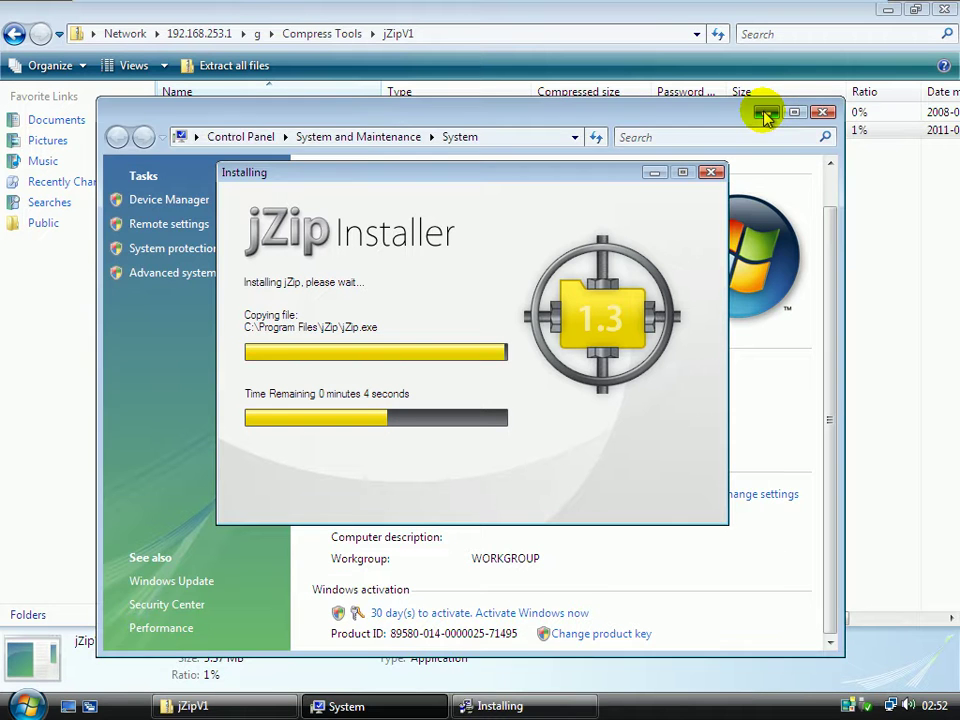
{"action": "left_click", "coordinate": [14, 36]}
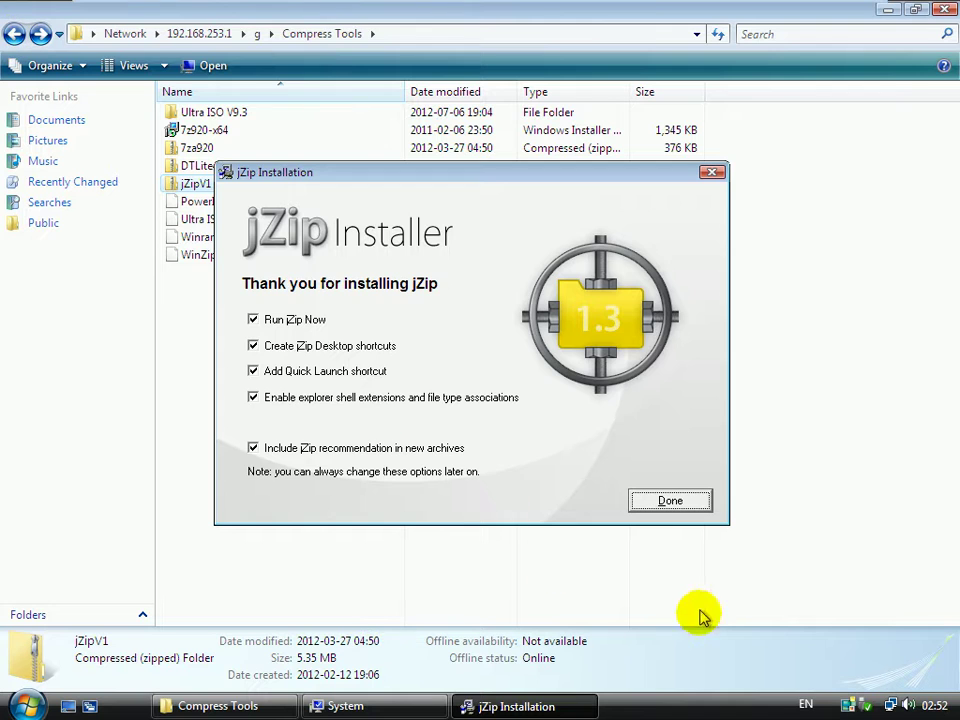
{"action": "left_click", "coordinate": [672, 503]}
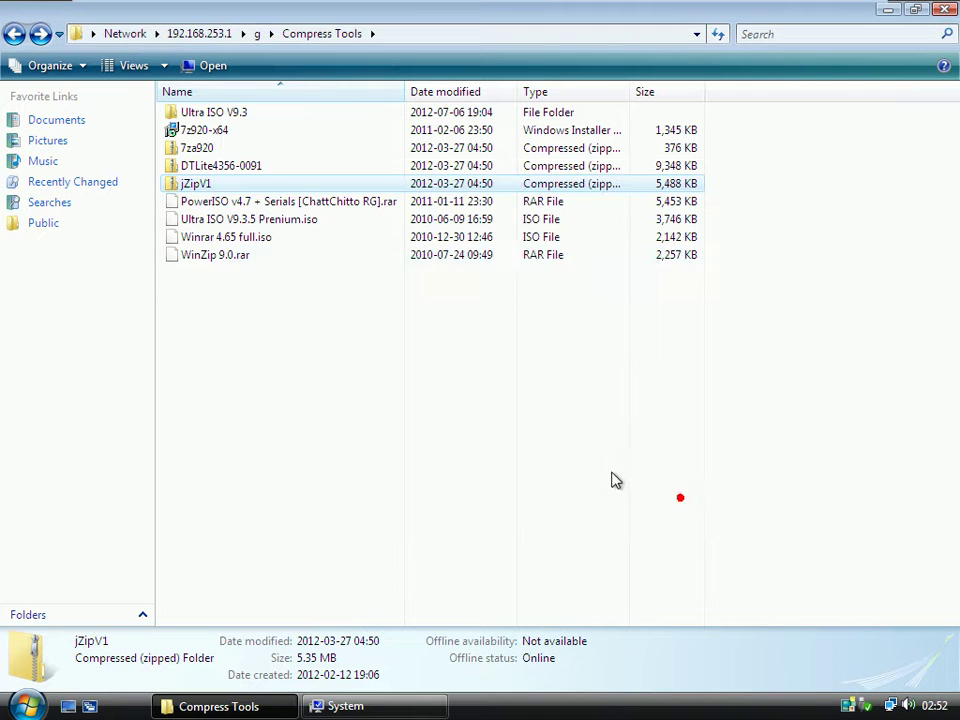
{"action": "left_click", "coordinate": [14, 36]}
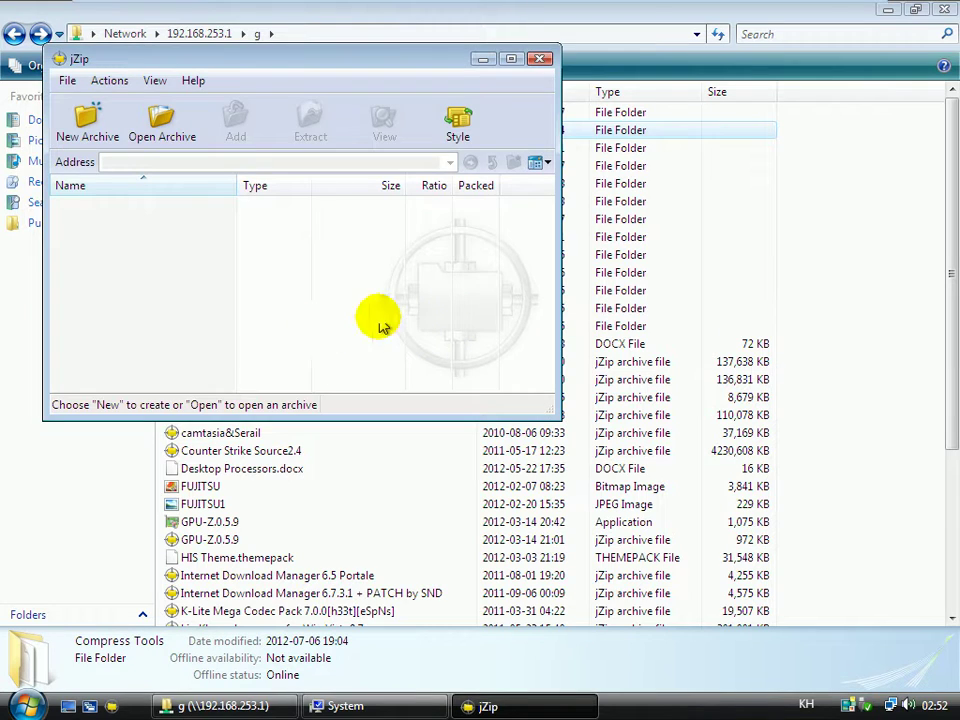
{"action": "left_click", "coordinate": [541, 61]}
Step: Browse the network share g and look inside the Win7_Vista Cracks folder, returning to the share
{"action": "left_click", "coordinate": [431, 233]}
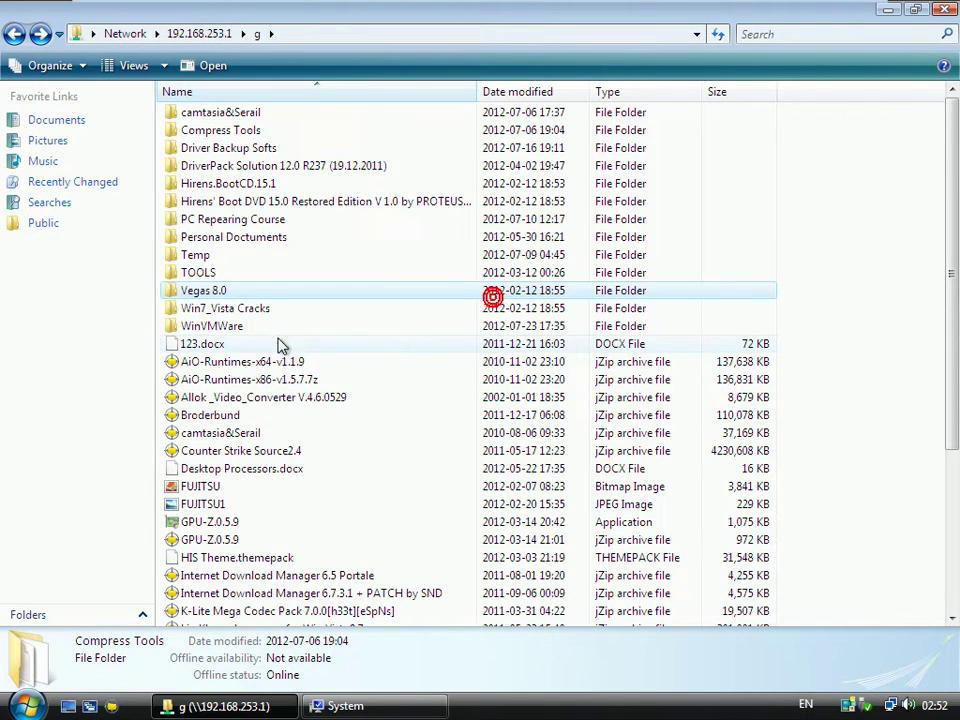
{"action": "scroll", "coordinate": [339, 444], "scroll_direction": "down", "scroll_amount": 4}
{"action": "scroll", "coordinate": [339, 444], "scroll_direction": "up", "scroll_amount": 4}
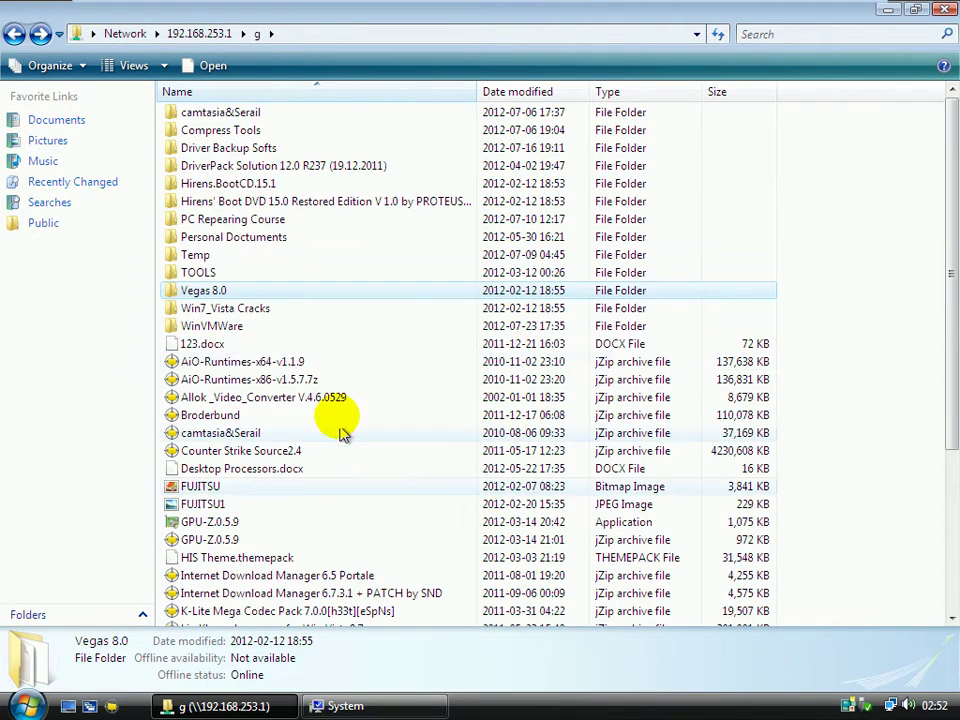
{"action": "left_click", "coordinate": [246, 309]}
{"action": "double_click", "coordinate": [246, 309]}
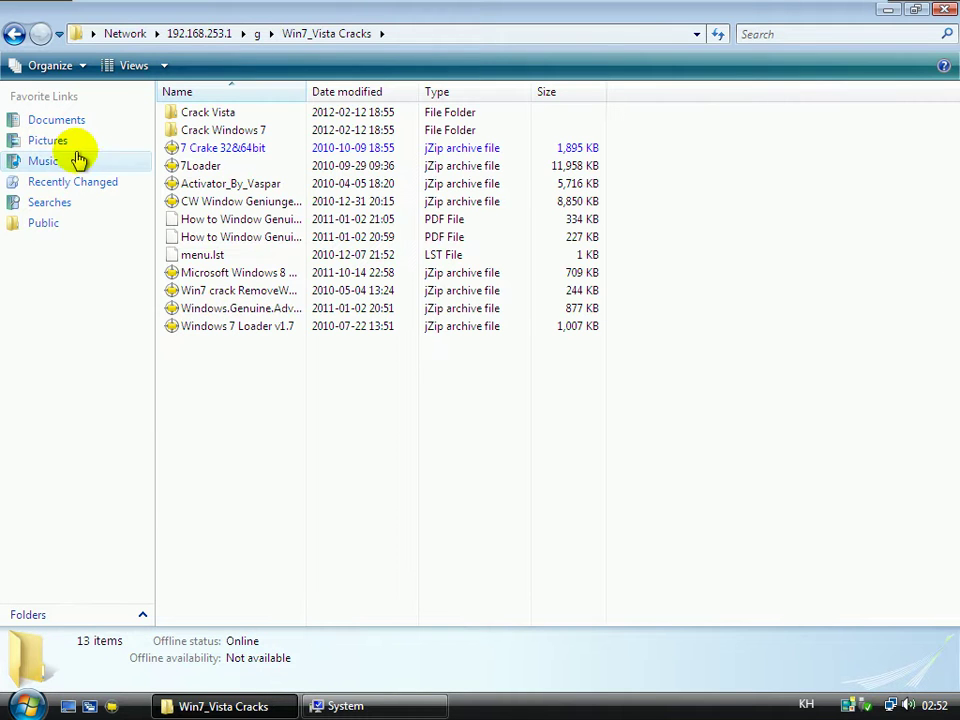
{"action": "left_click", "coordinate": [14, 37]}
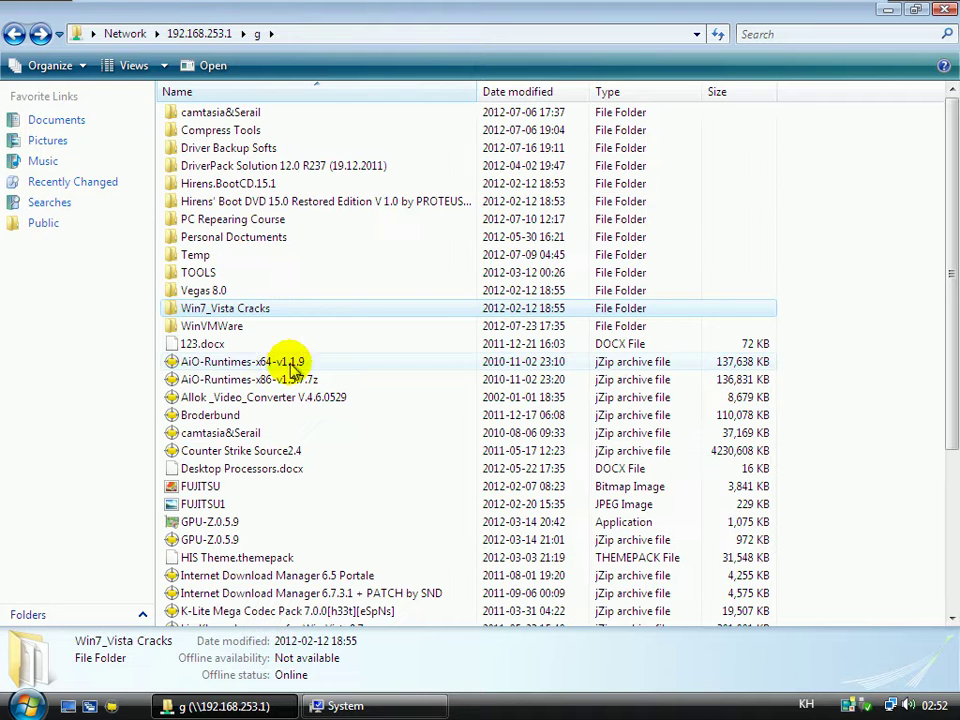
Step: Copy the Win7_Vista Cracks folder from the network share g to the desktop
{"action": "right_click", "coordinate": [252, 316]}
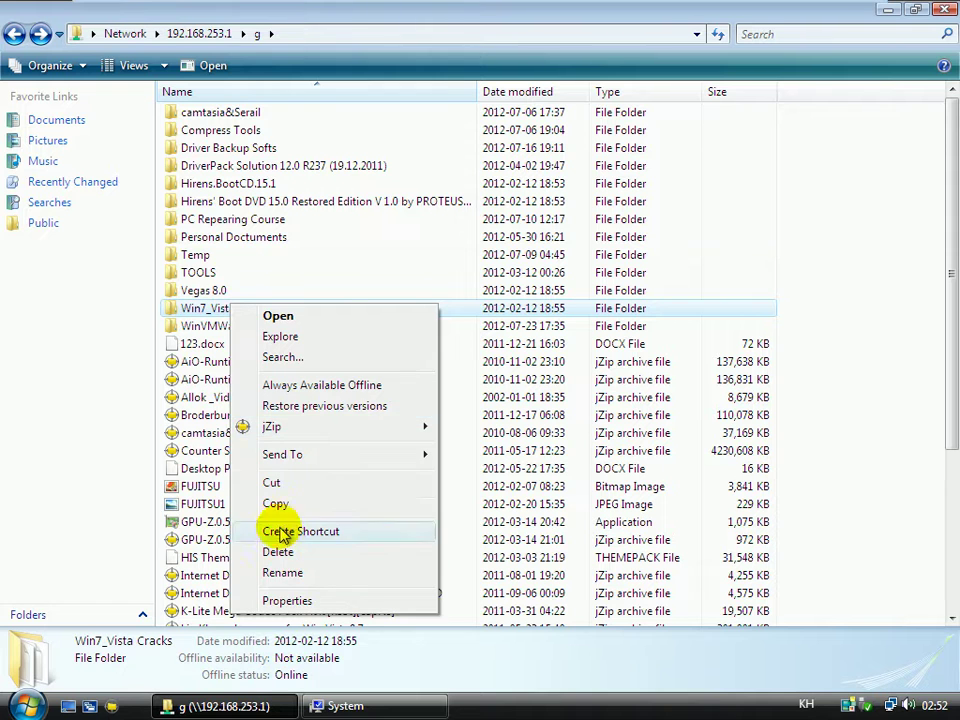
{"action": "left_click", "coordinate": [292, 504]}
{"action": "left_click", "coordinate": [887, 10]}
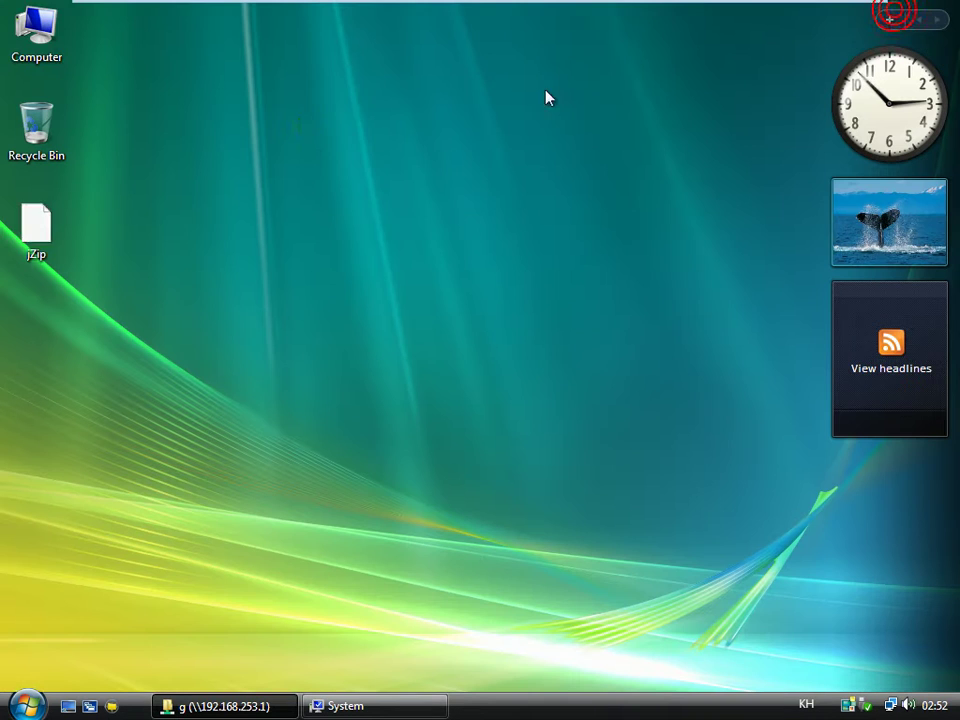
{"action": "right_click", "coordinate": [316, 130]}
{"action": "left_click", "coordinate": [384, 222]}
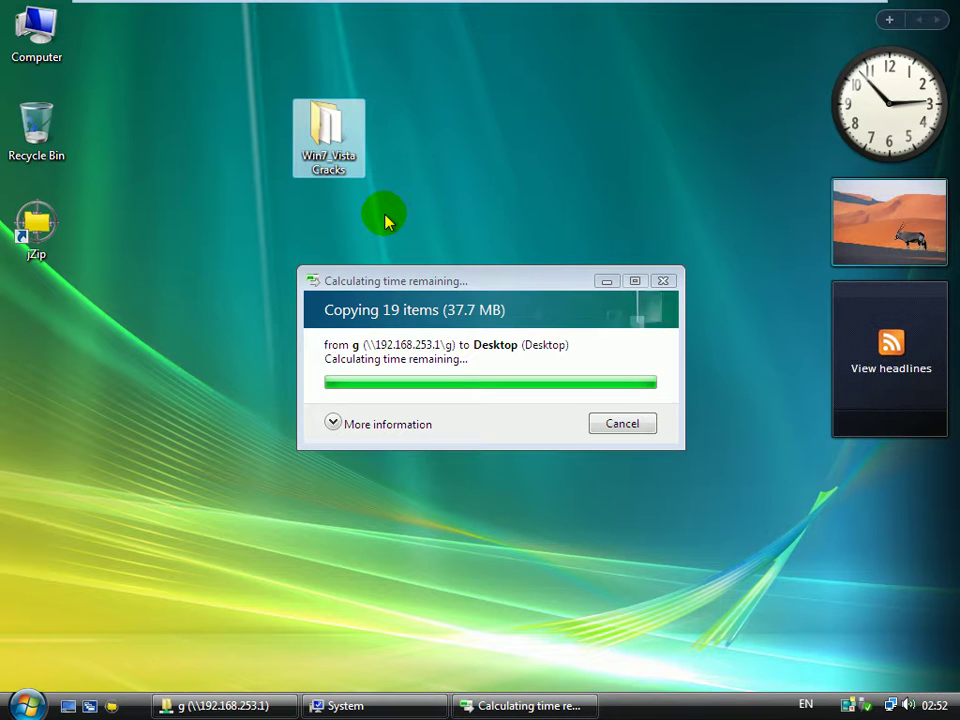
Step: Review the Windows edition in the System window and minimize the window
{"action": "left_click", "coordinate": [429, 706]}
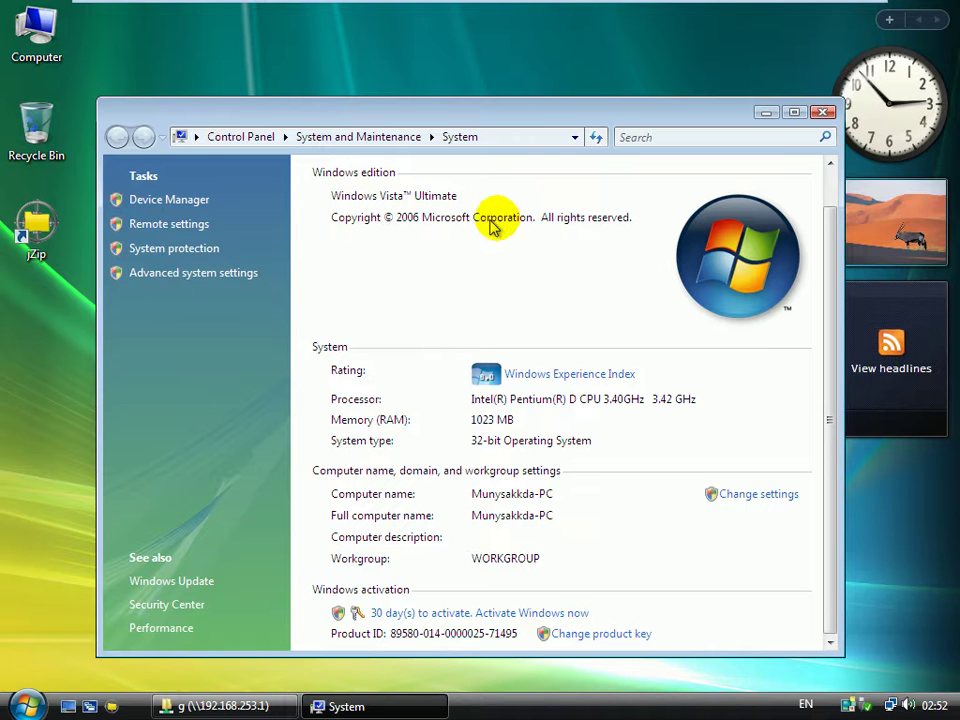
{"action": "left_click_drag", "start_coordinate": [830, 289], "coordinate": [830, 208]}
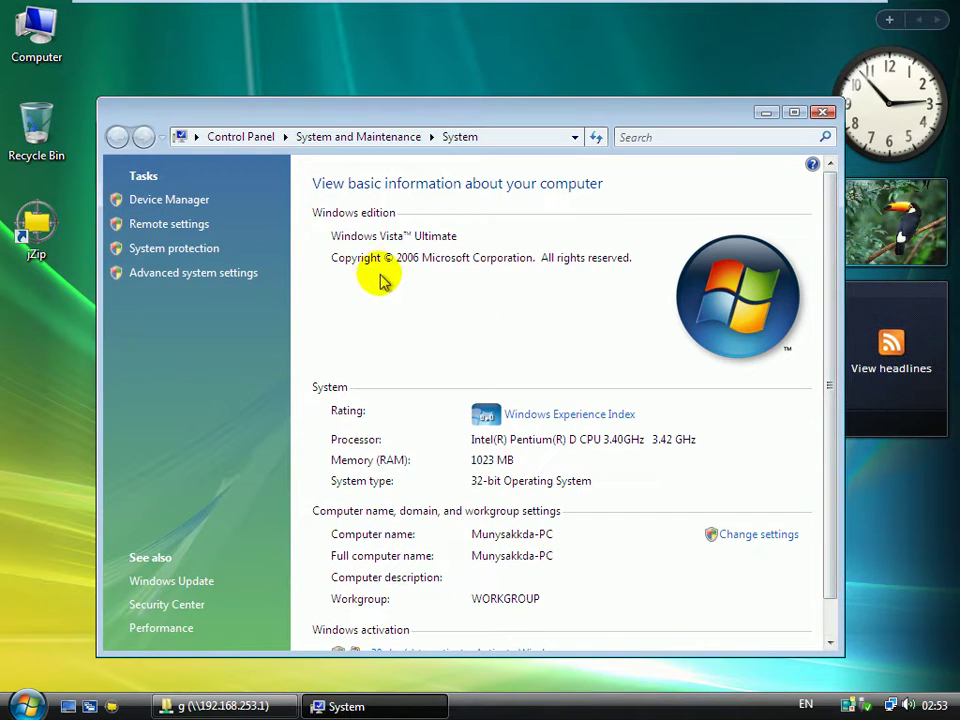
{"action": "left_click", "coordinate": [766, 112]}
Step: Open the Vista Crack 2007 archive from the Crack Vista subfolder of the desktop's Win7_Vista Cracks folder, widening the Name column
{"action": "double_click", "coordinate": [322, 135]}
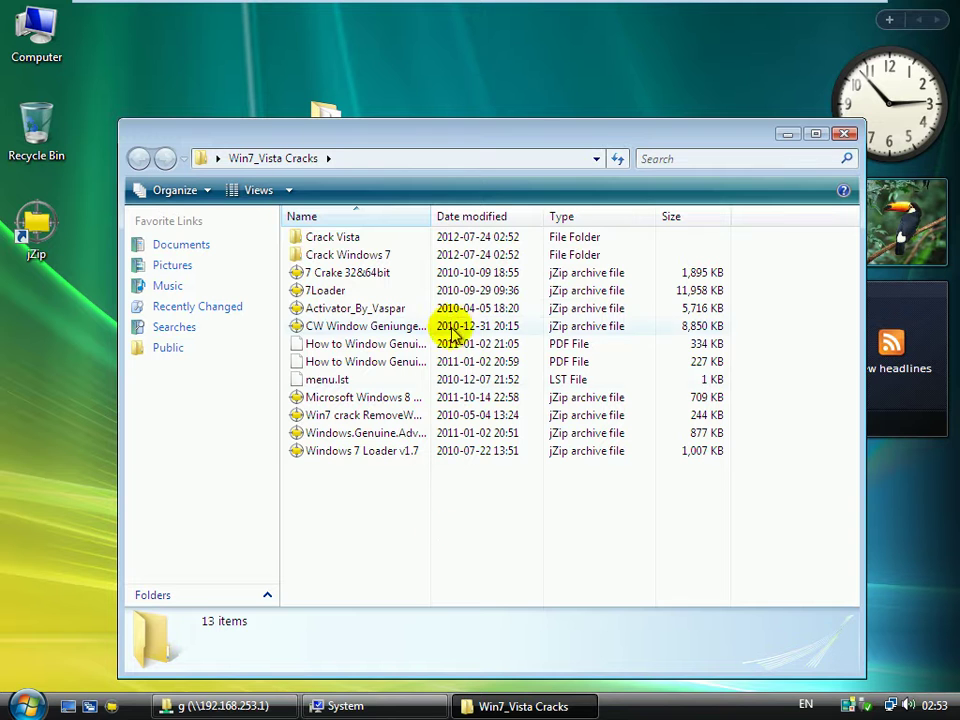
{"action": "left_click_drag", "start_coordinate": [432, 215], "coordinate": [621, 215]}
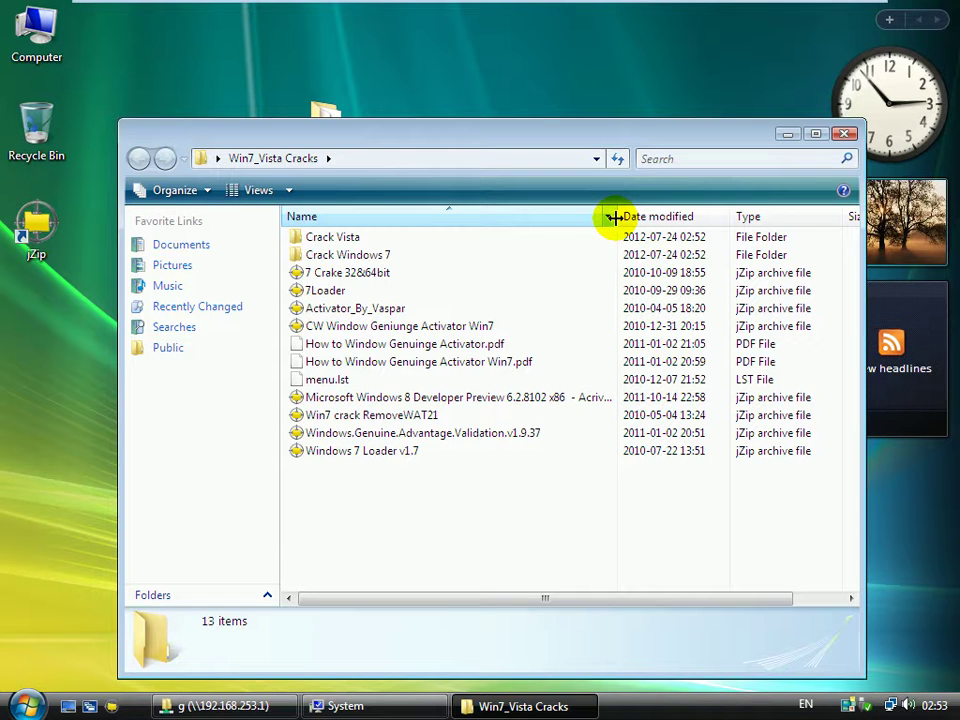
{"action": "double_click", "coordinate": [349, 238]}
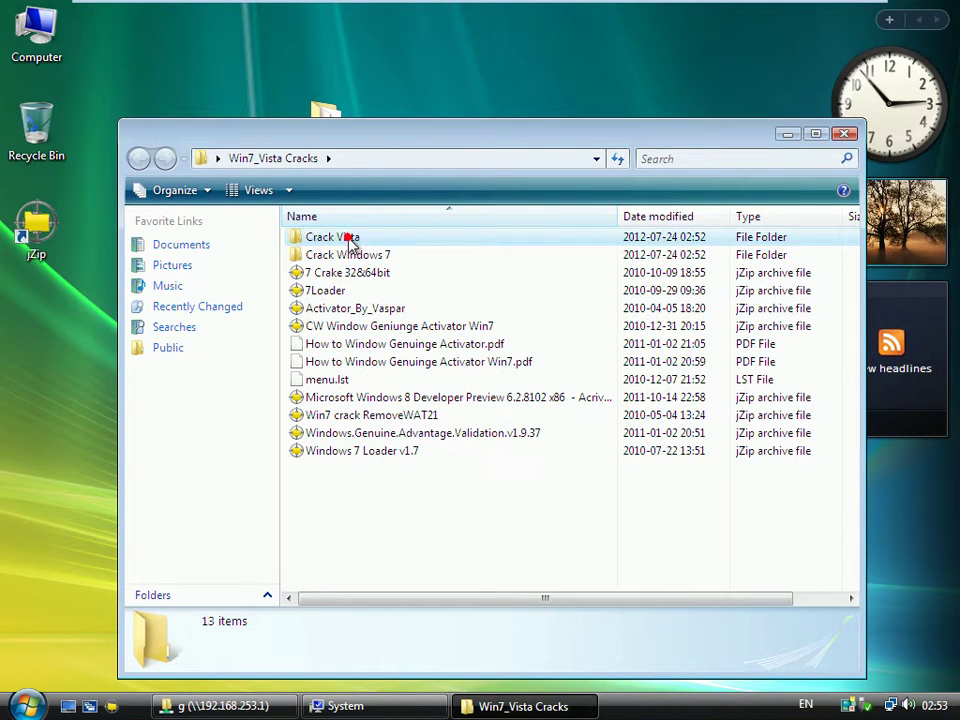
{"action": "double_click", "coordinate": [358, 240]}
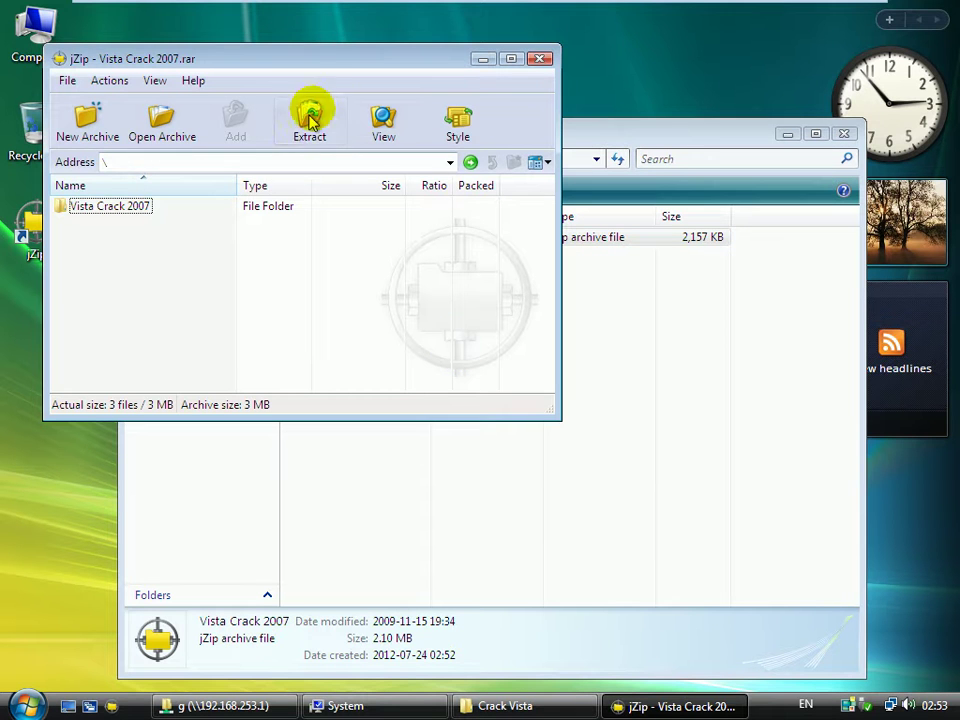
Step: Extract the Vista Crack 2007 folder from the jZip archive onto the desktop, moving the jZip window out of the way
{"action": "double_click", "coordinate": [332, 64]}
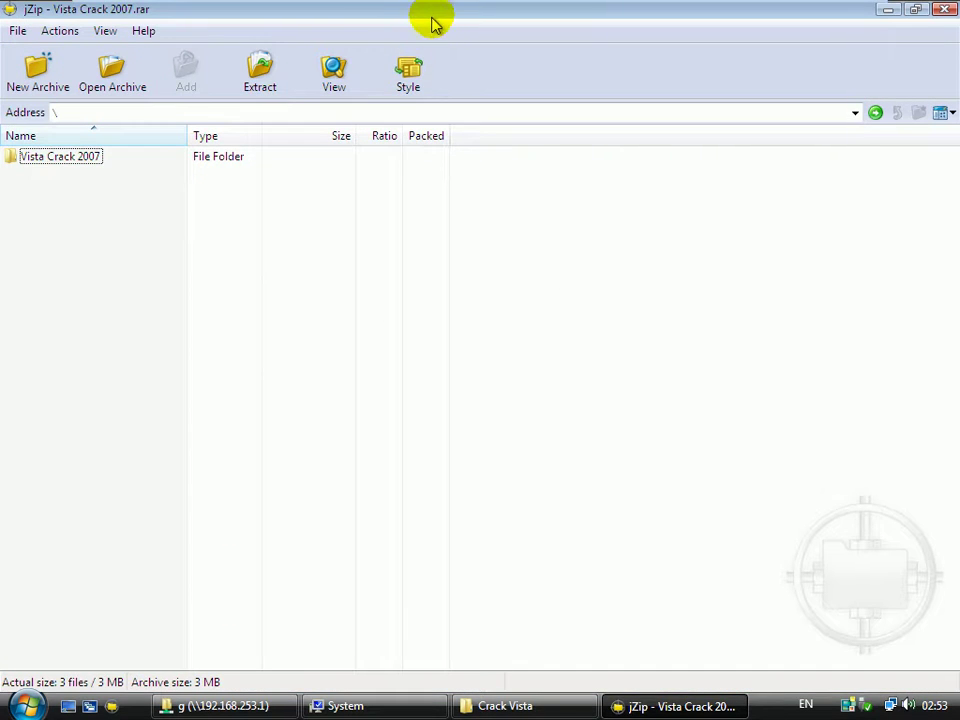
{"action": "double_click", "coordinate": [433, 20]}
{"action": "left_click_drag", "start_coordinate": [332, 58], "coordinate": [607, 124]}
{"action": "left_click", "coordinate": [388, 276]}
{"action": "left_click_drag", "start_coordinate": [160, 80], "coordinate": [163, 48]}
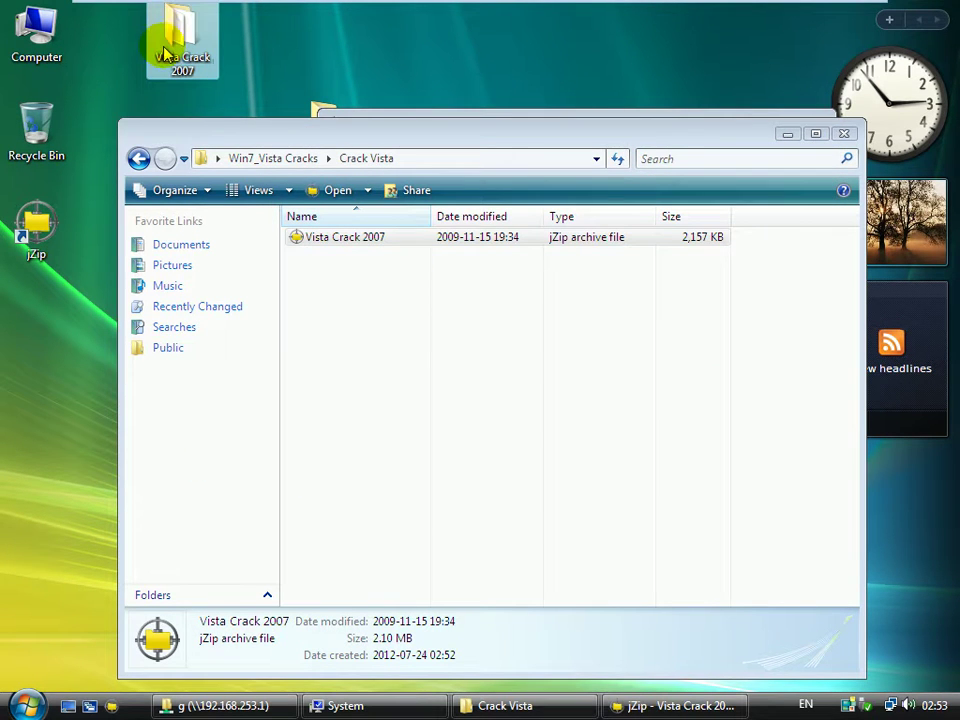
Step: Clear the Crack Vista and jZip windows from view and move the Vista Crack 2007 folder below the Win7_Vista Cracks folder
{"action": "left_click", "coordinate": [844, 133]}
{"action": "left_click", "coordinate": [757, 124]}
{"action": "left_click_drag", "start_coordinate": [284, 240], "coordinate": [428, 306]}
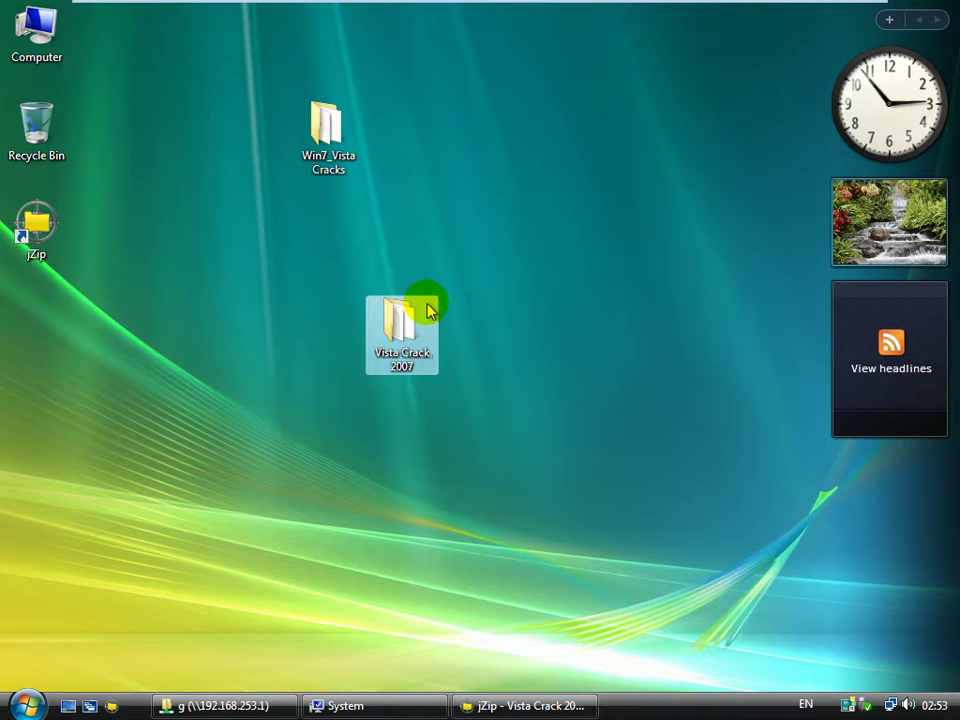
Step: Run the windows vista 2007 application from the Vista Crack 2007 folder as administrator and grant it permission
{"action": "double_click", "coordinate": [418, 318]}
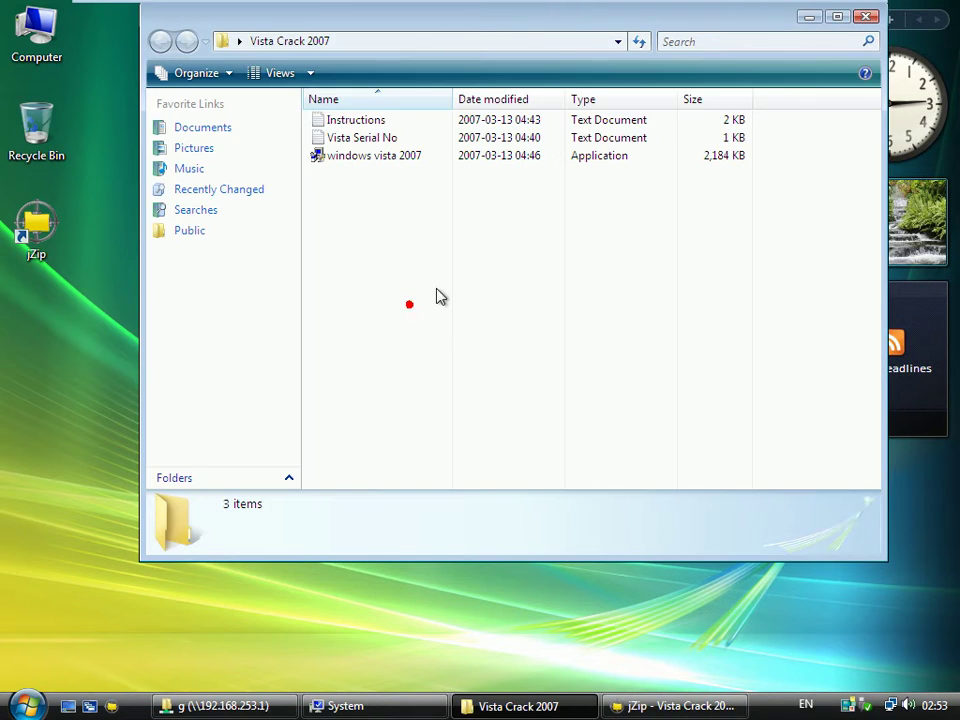
{"action": "left_click_drag", "start_coordinate": [452, 99], "coordinate": [563, 99]}
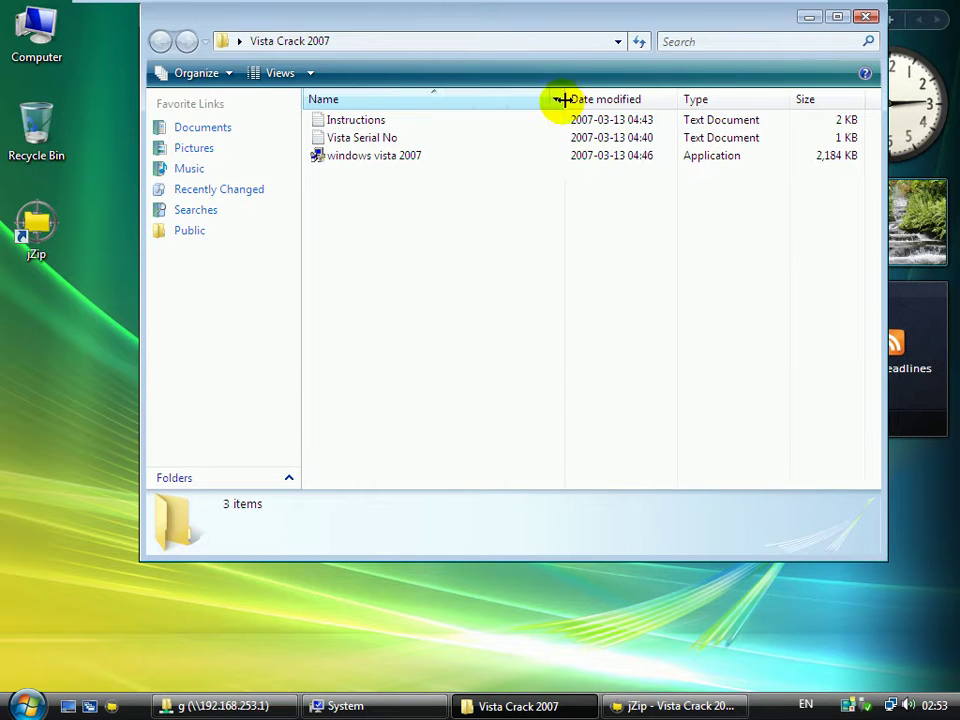
{"action": "left_click", "coordinate": [381, 163]}
{"action": "right_click", "coordinate": [381, 160]}
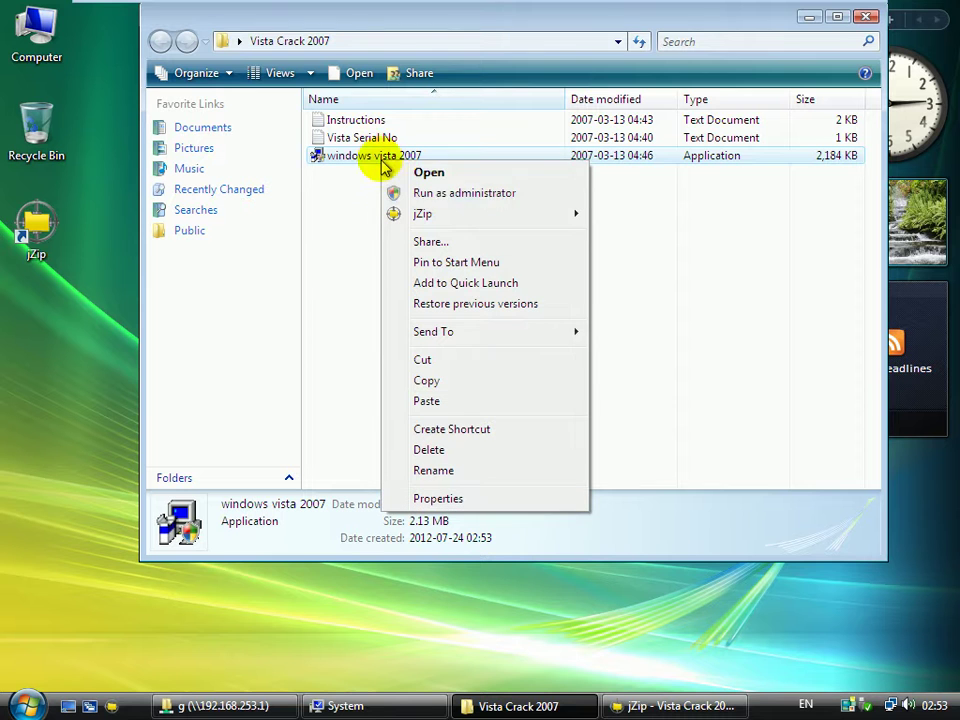
{"action": "left_click", "coordinate": [430, 194]}
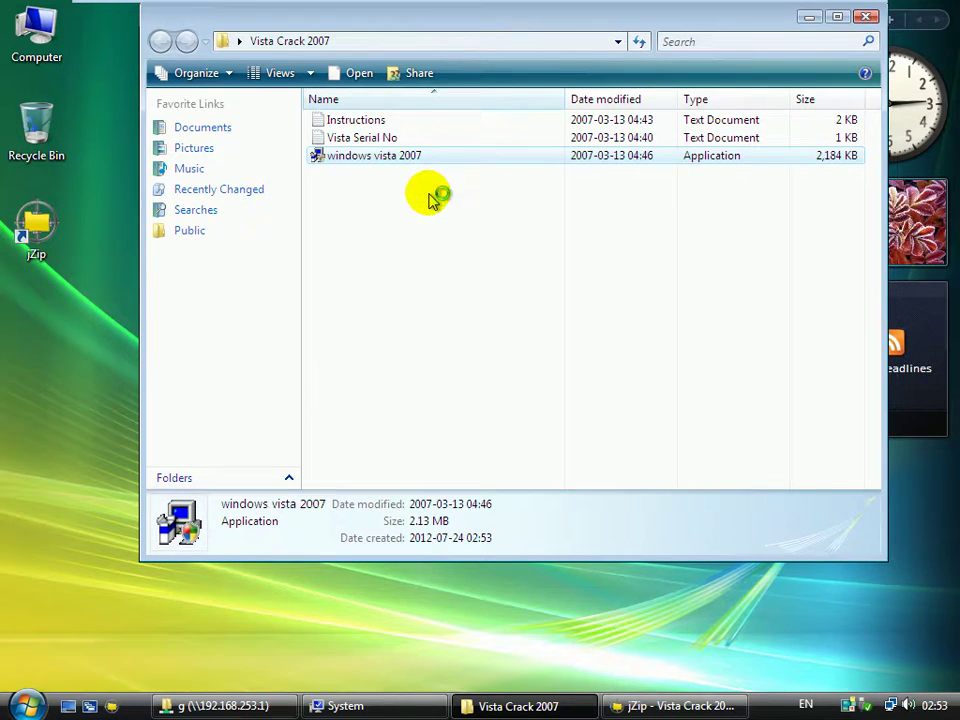
{"action": "left_click", "coordinate": [370, 340]}
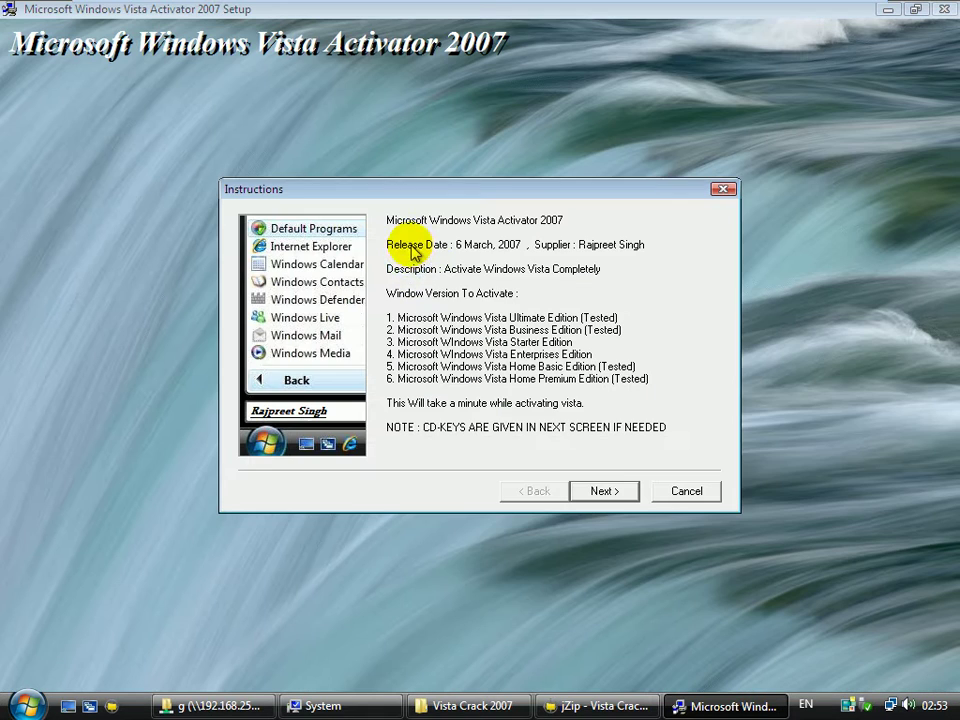
Step: Advance the Vista Activator 2007 setup past the instructions and serial numbers to the Windows Account Name field
{"action": "left_click", "coordinate": [605, 491]}
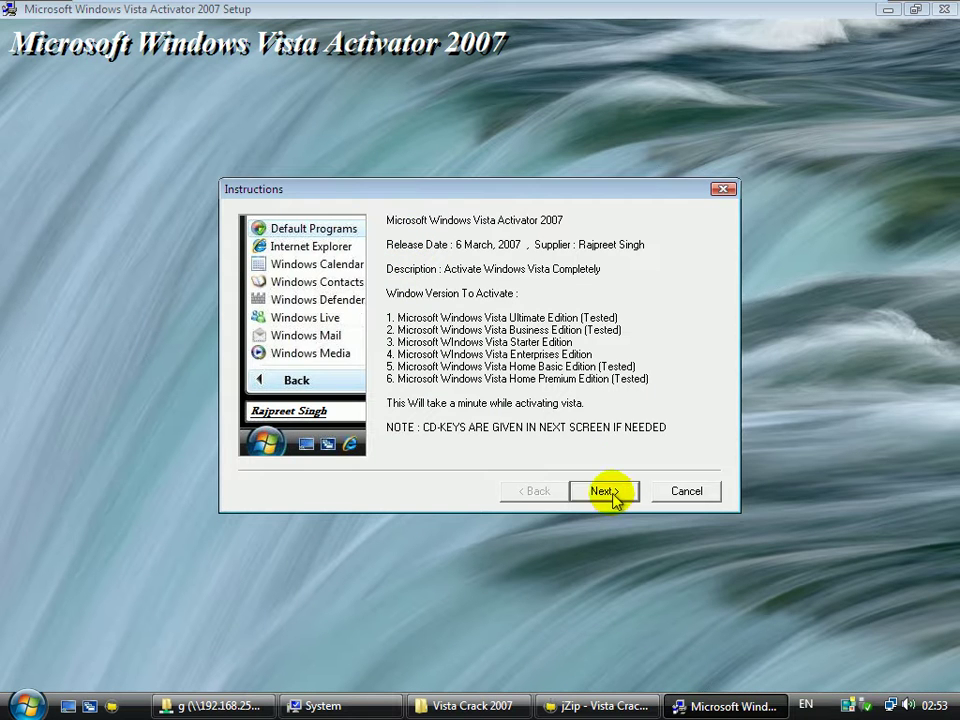
{"action": "left_click", "coordinate": [614, 492]}
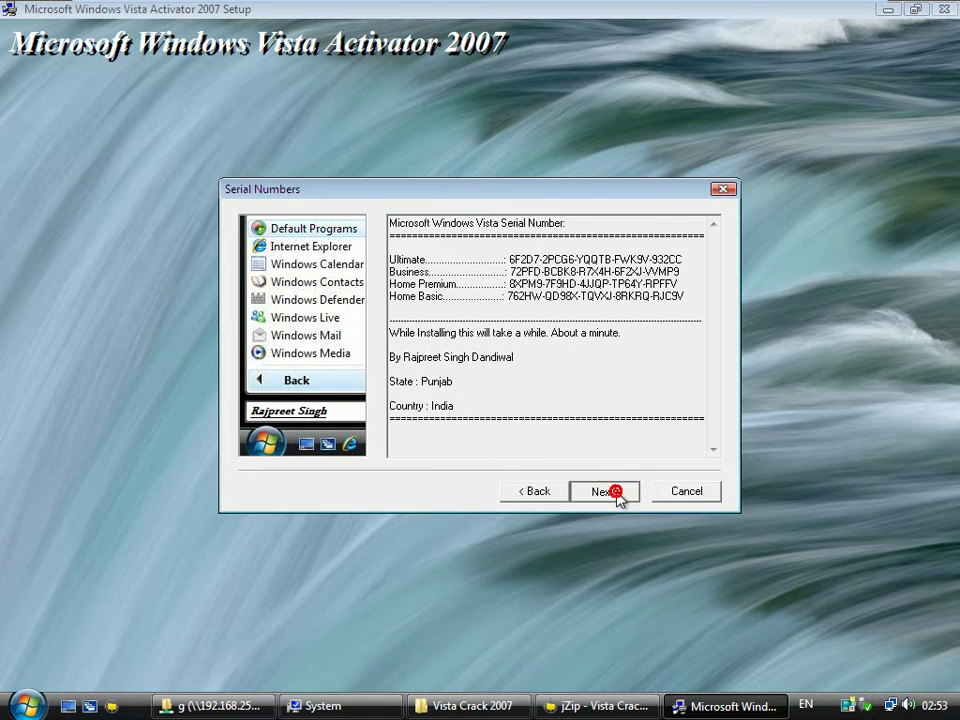
{"action": "left_click", "coordinate": [466, 309]}
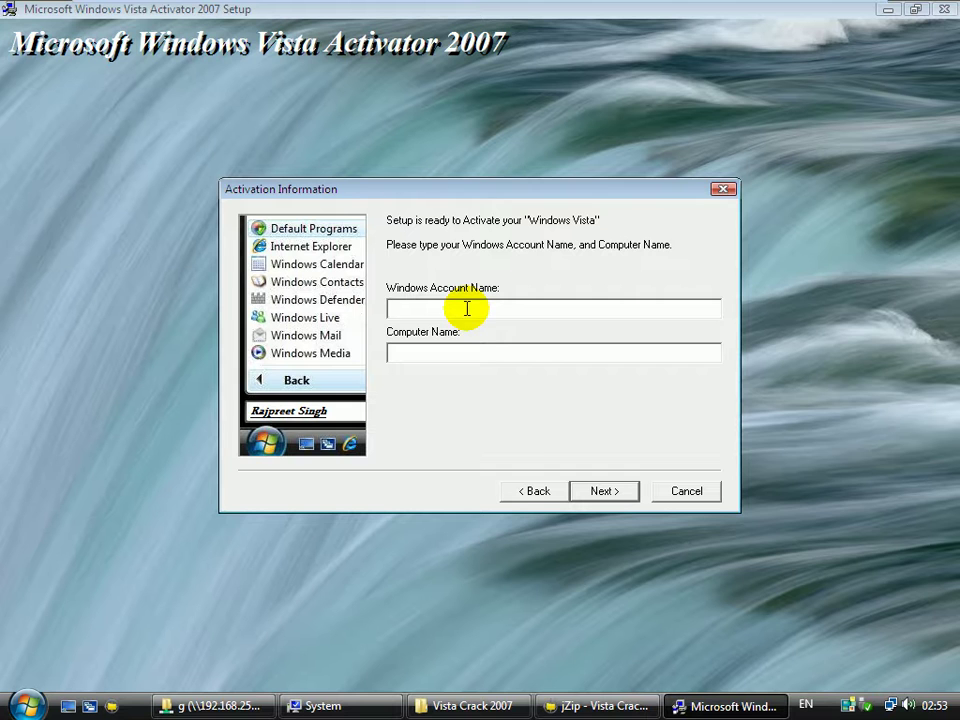
{"action": "left_click", "coordinate": [462, 303]}
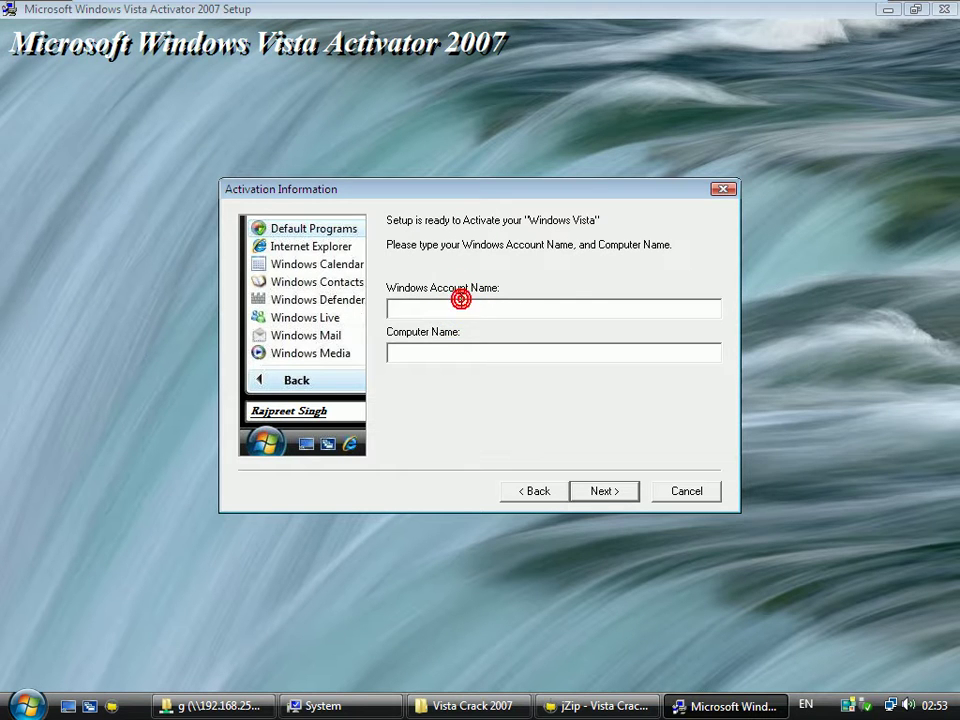
Step: Open the Vista Serial No text file from the Vista Crack 2007 folder and copy the words "Windows Vista" from it
{"action": "left_click", "coordinate": [498, 705]}
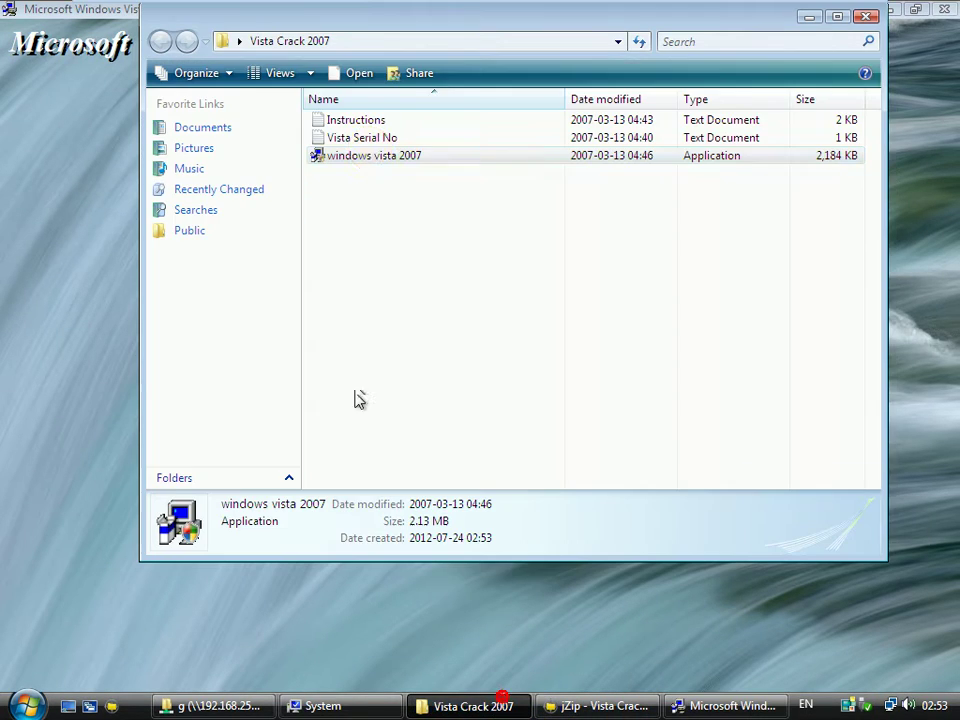
{"action": "double_click", "coordinate": [364, 137]}
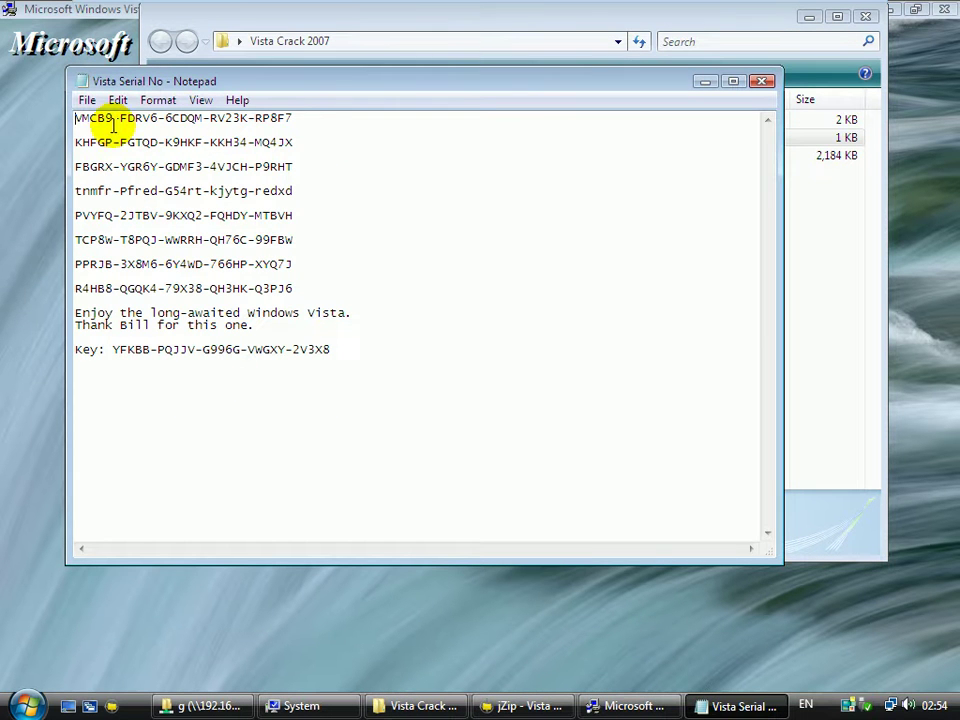
{"action": "left_click_drag", "start_coordinate": [343, 348], "coordinate": [107, 349]}
{"action": "right_click", "coordinate": [146, 349]}
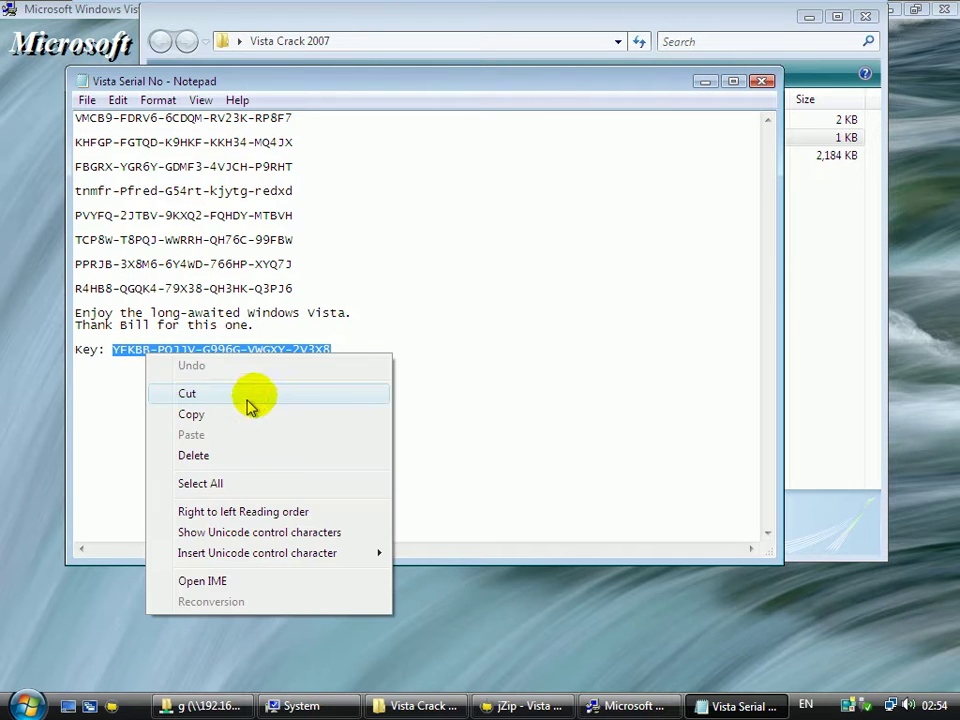
{"action": "left_click_drag", "start_coordinate": [348, 313], "coordinate": [250, 318]}
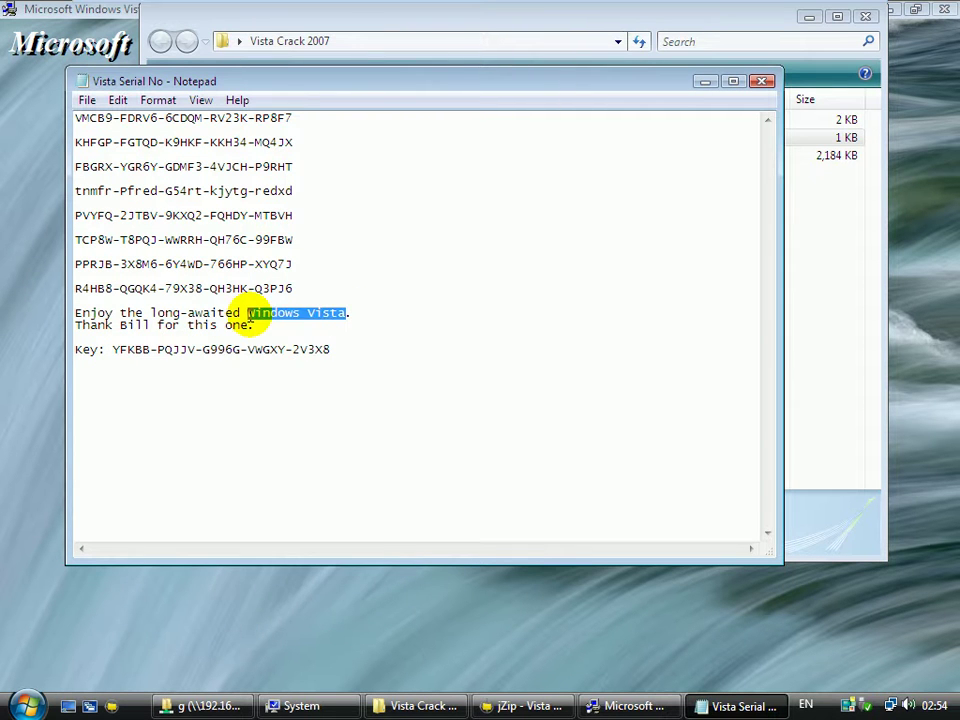
{"action": "right_click", "coordinate": [253, 317]}
{"action": "left_click", "coordinate": [298, 377]}
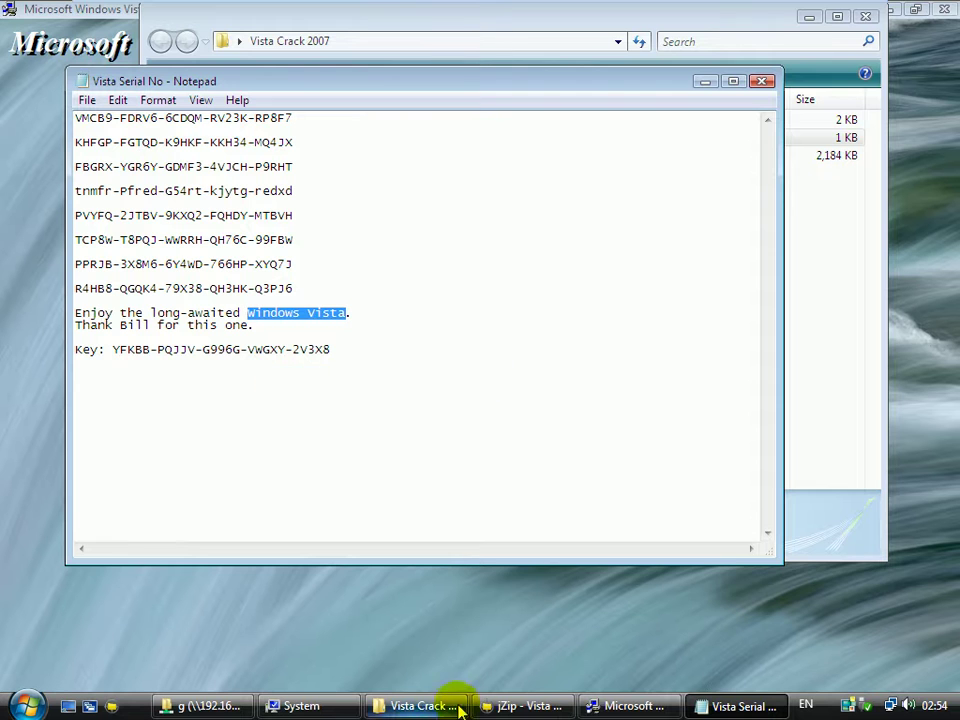
Step: Paste "Windows Vista" as the Windows Account Name in the Vista Activator 2007 setup
{"action": "left_click", "coordinate": [630, 706]}
{"action": "right_click", "coordinate": [425, 314]}
{"action": "left_click", "coordinate": [482, 398]}
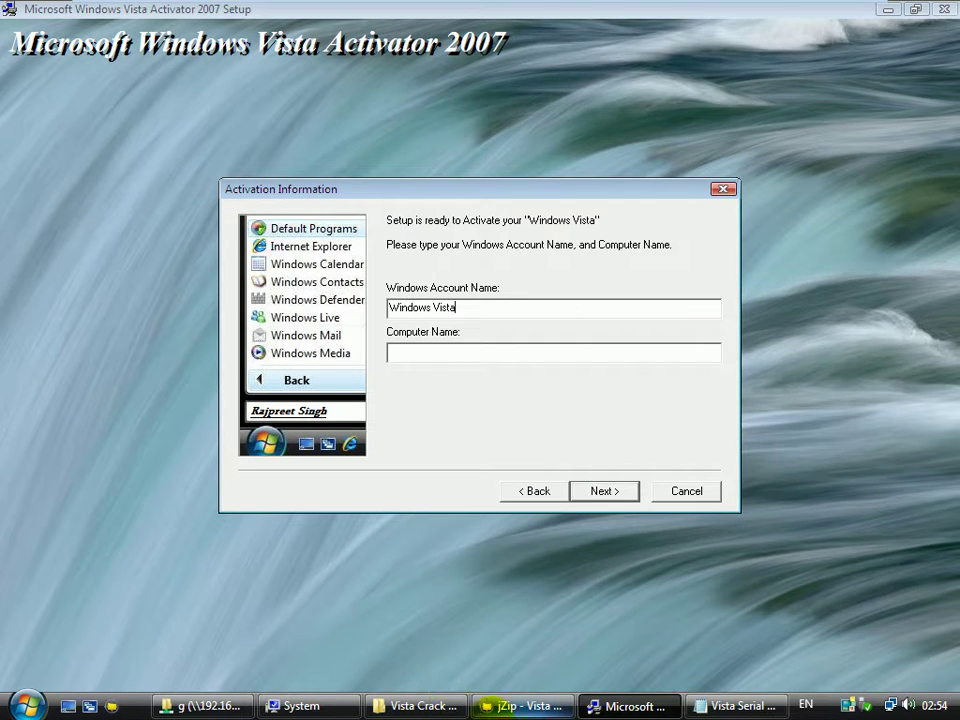
Step: Copy the product key from the last line of the Vista Serial No file and paste it as the setup's Computer Name
{"action": "left_click", "coordinate": [700, 705]}
{"action": "left_click_drag", "start_coordinate": [331, 350], "coordinate": [112, 350]}
{"action": "right_click", "coordinate": [142, 356]}
{"action": "left_click", "coordinate": [190, 410]}
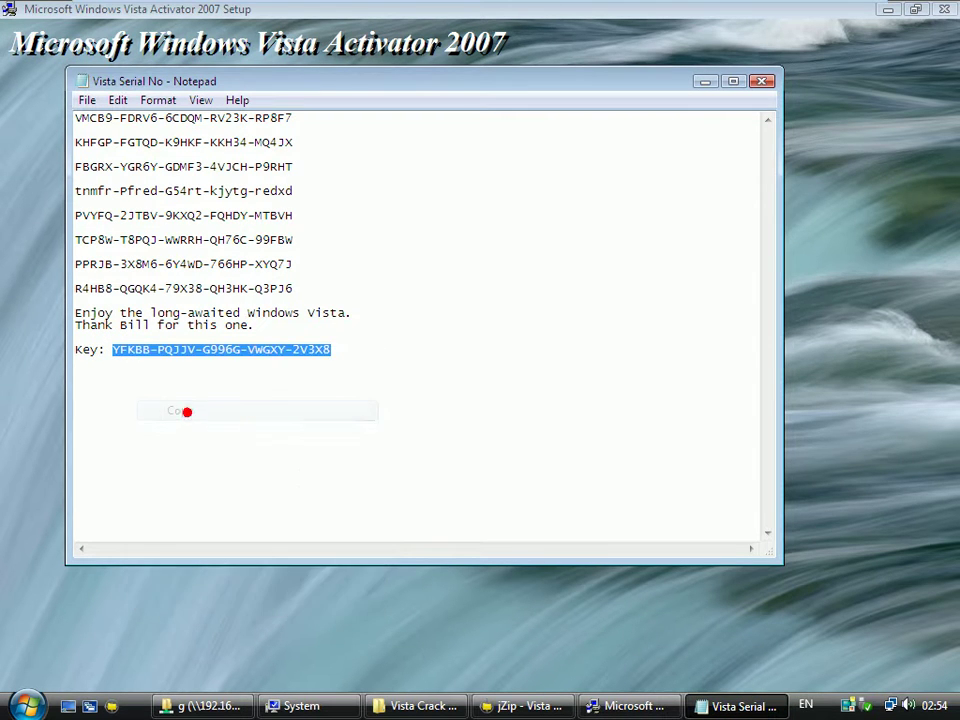
{"action": "left_click", "coordinate": [634, 706]}
{"action": "left_click", "coordinate": [408, 355]}
{"action": "right_click", "coordinate": [410, 350]}
{"action": "left_click", "coordinate": [463, 428]}
Step: Extend the Windows Account Name to "Windows Vista Ultimate" and continue the setup to the installation
{"action": "left_click", "coordinate": [479, 308]}
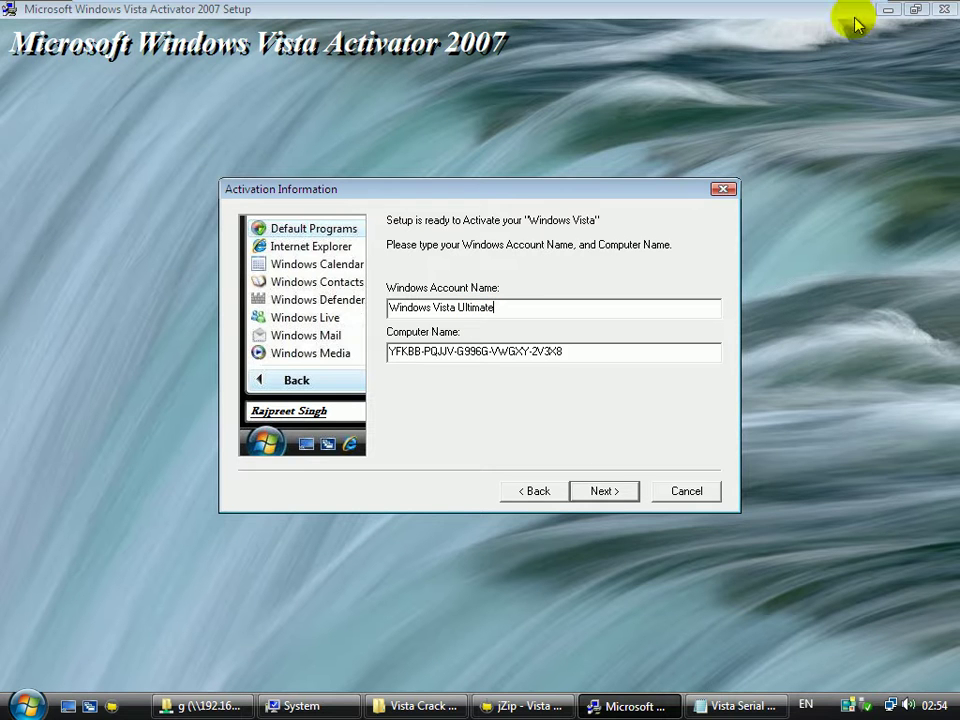
{"action": "left_click", "coordinate": [610, 497]}
{"action": "left_click", "coordinate": [609, 491]}
Step: Paste the copied product key into the Windows Activation Key prompt and confirm it
{"action": "left_click_drag", "start_coordinate": [643, 506], "coordinate": [453, 268]}
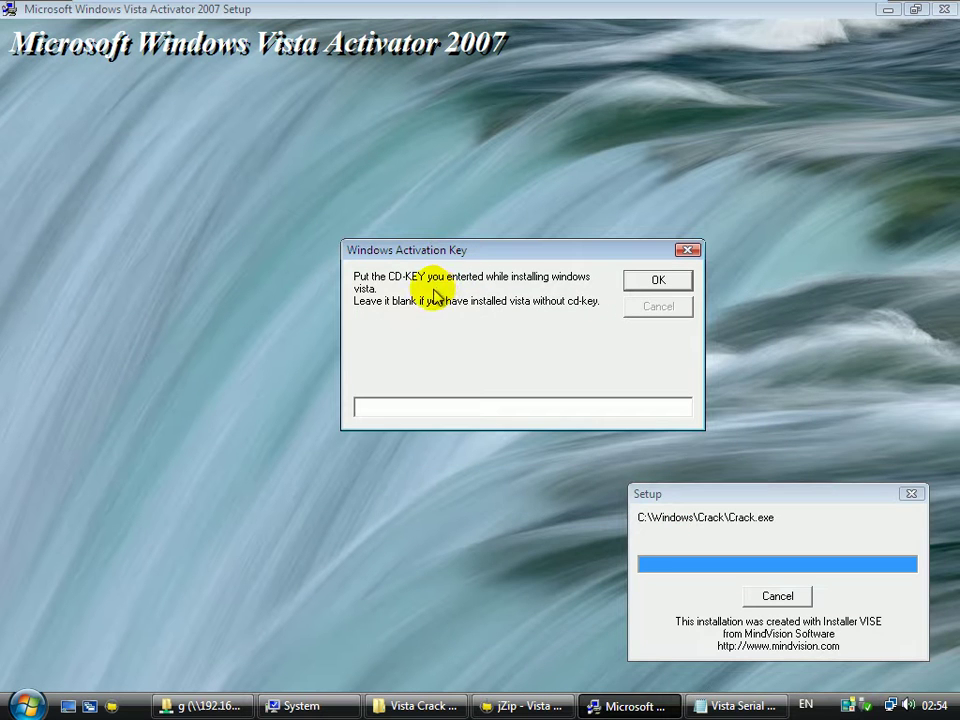
{"action": "right_click", "coordinate": [425, 414]}
{"action": "left_click", "coordinate": [496, 496]}
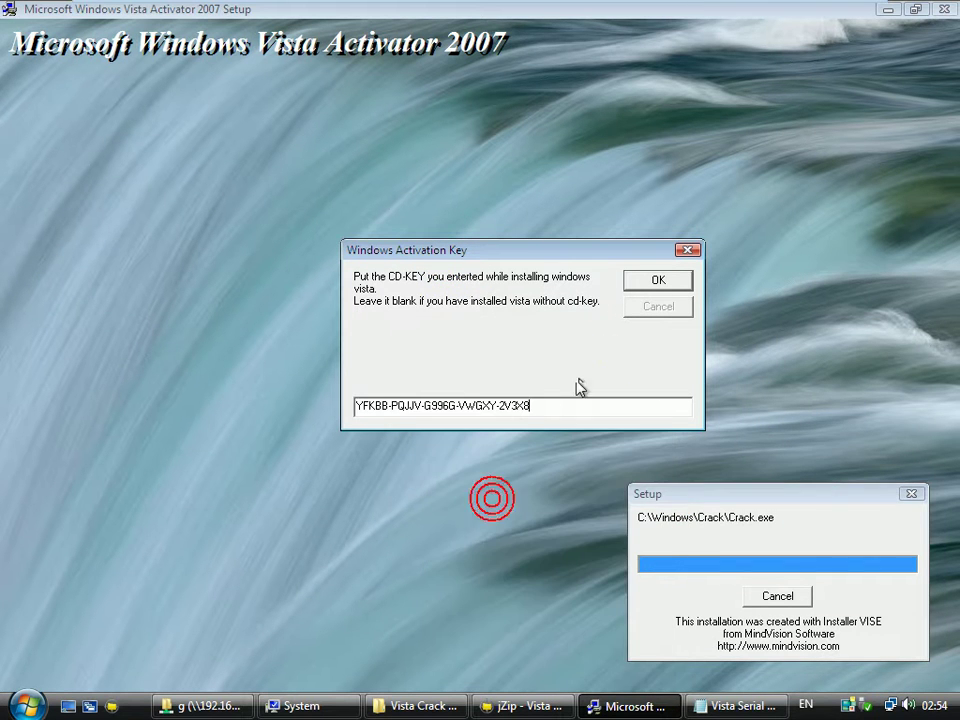
{"action": "left_click", "coordinate": [658, 279]}
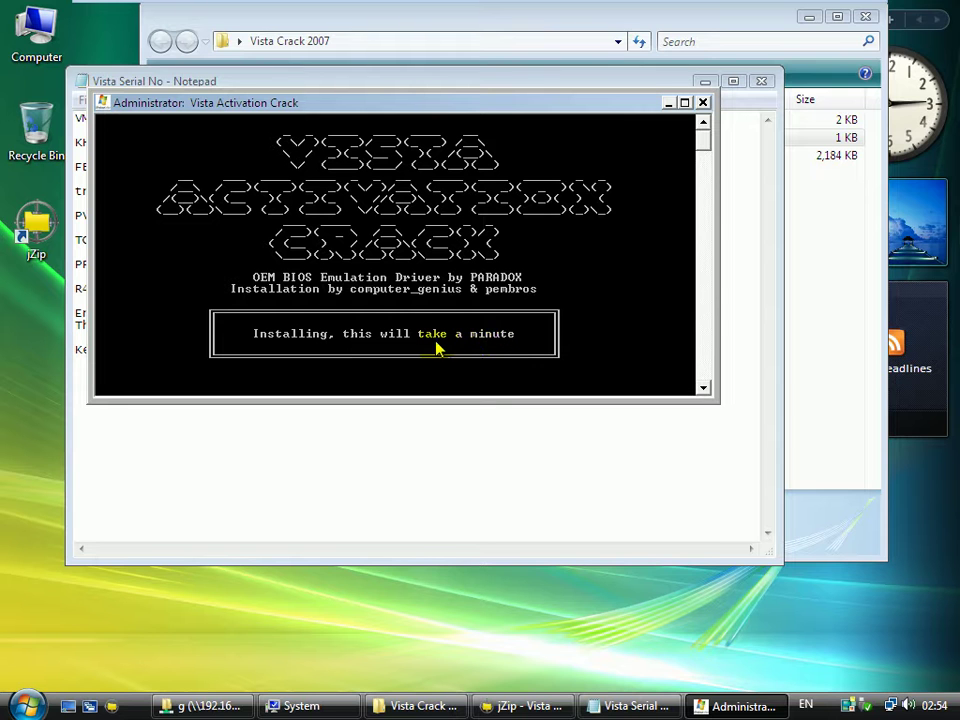
Step: Try the Vista Activation Crack window maximized, restore it and make it taller
{"action": "left_click", "coordinate": [684, 103]}
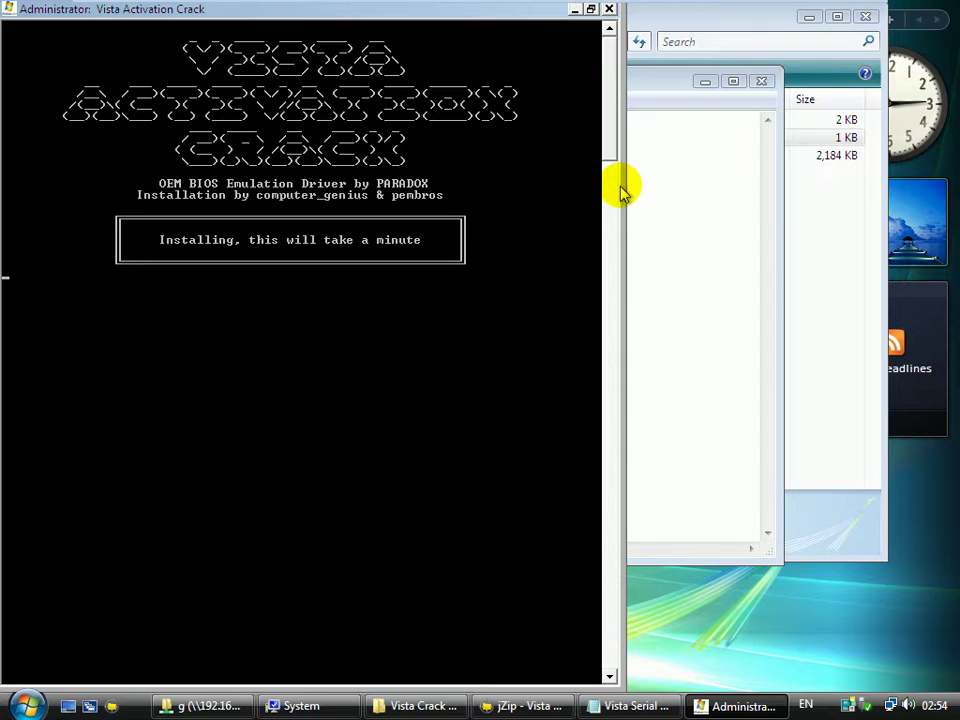
{"action": "left_click", "coordinate": [591, 10]}
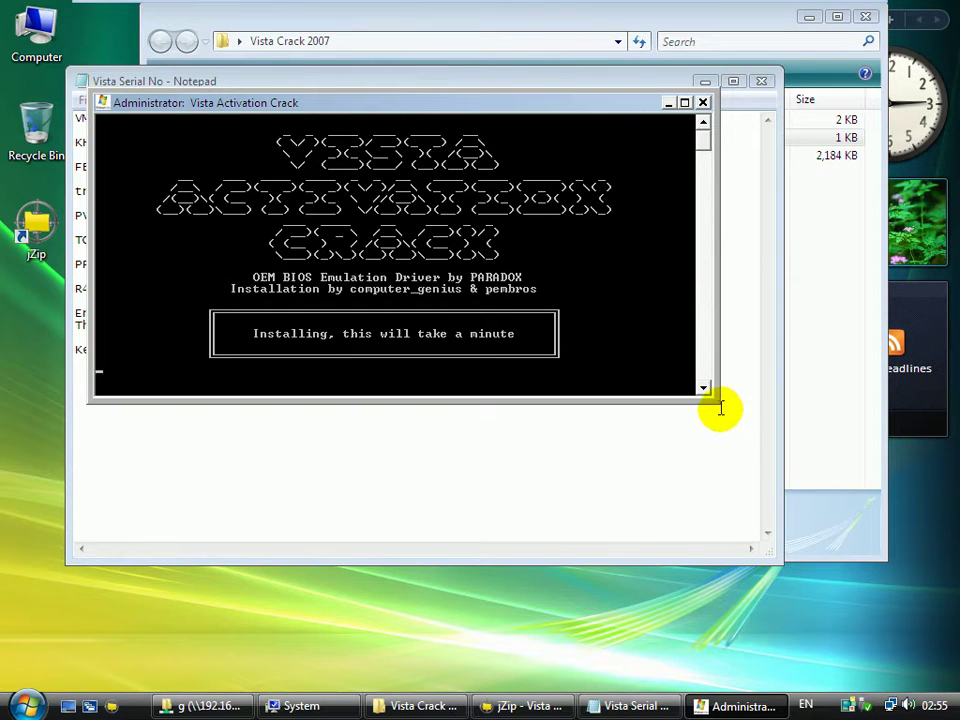
{"action": "left_click_drag", "start_coordinate": [716, 399], "coordinate": [763, 549]}
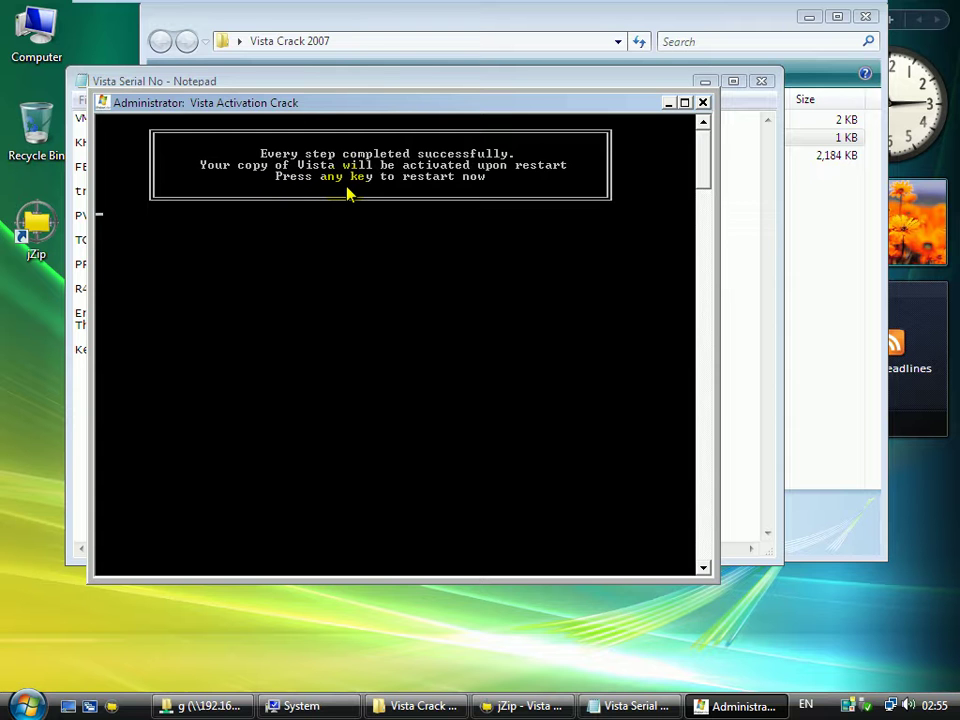
Step: Close the Vista Serial No file, the Vista Crack 2007 folder and the jZip archive window
{"action": "left_click", "coordinate": [393, 295]}
{"action": "left_click", "coordinate": [763, 80]}
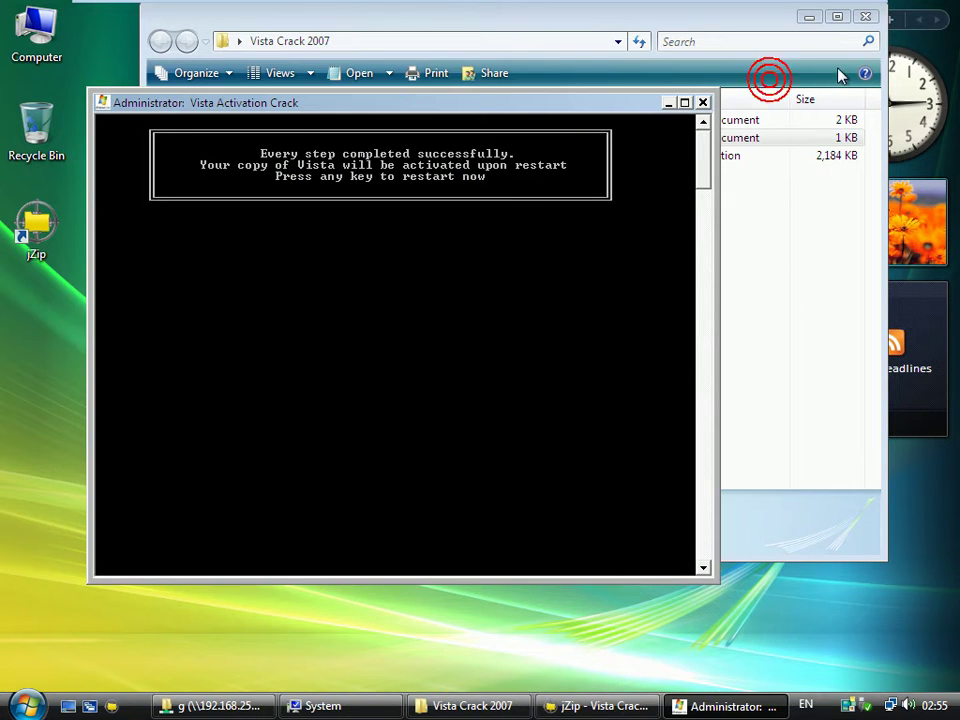
{"action": "left_click", "coordinate": [874, 16]}
{"action": "right_click", "coordinate": [648, 708]}
{"action": "left_click", "coordinate": [522, 706]}
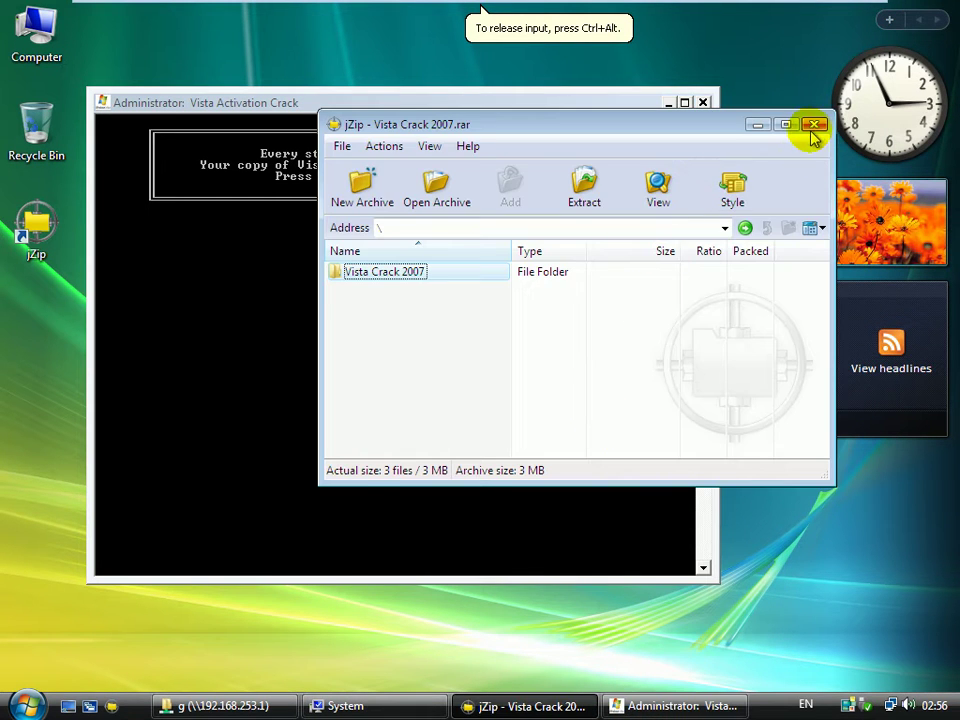
{"action": "left_click", "coordinate": [814, 127]}
Step: Check the Windows activation section in the System window, and close it along with the g network folder
{"action": "left_click", "coordinate": [390, 706]}
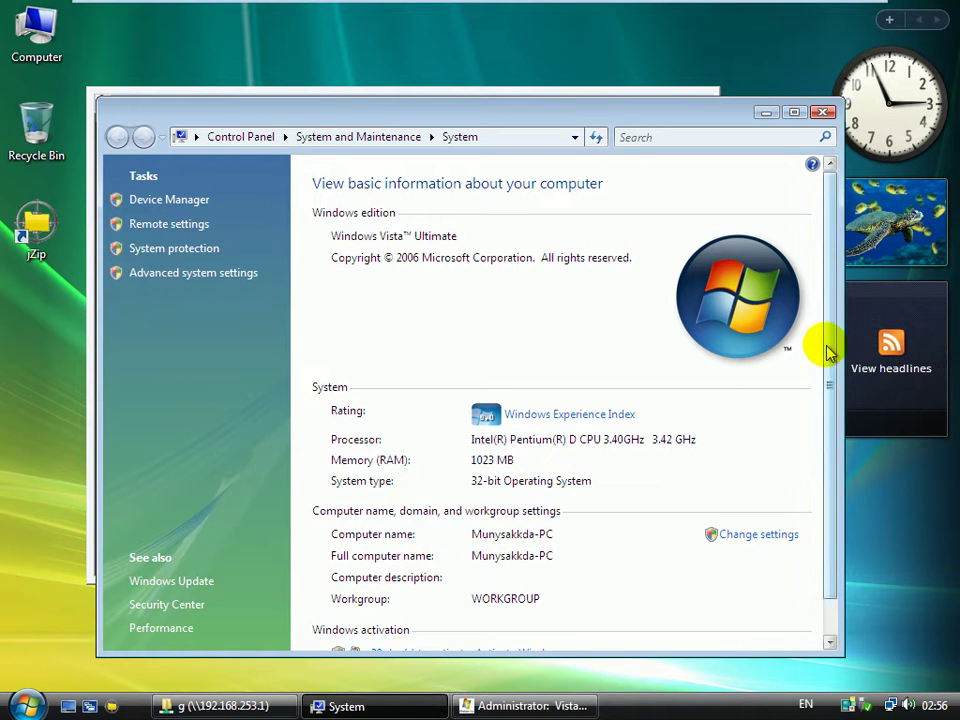
{"action": "left_click_drag", "start_coordinate": [825, 350], "coordinate": [838, 485]}
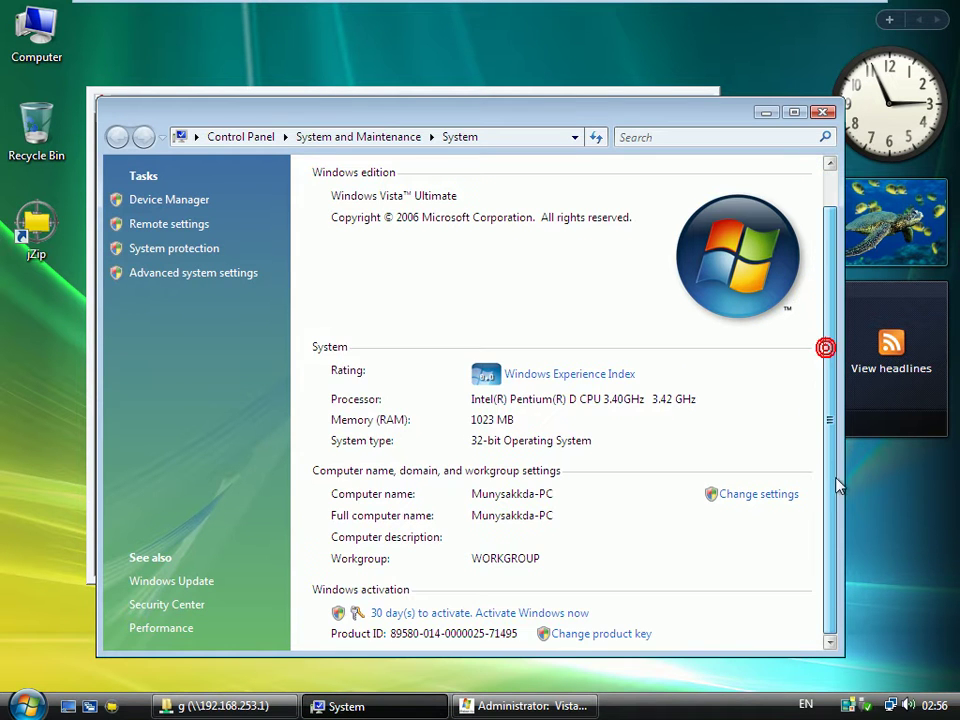
{"action": "left_click", "coordinate": [822, 111]}
{"action": "left_click", "coordinate": [240, 706]}
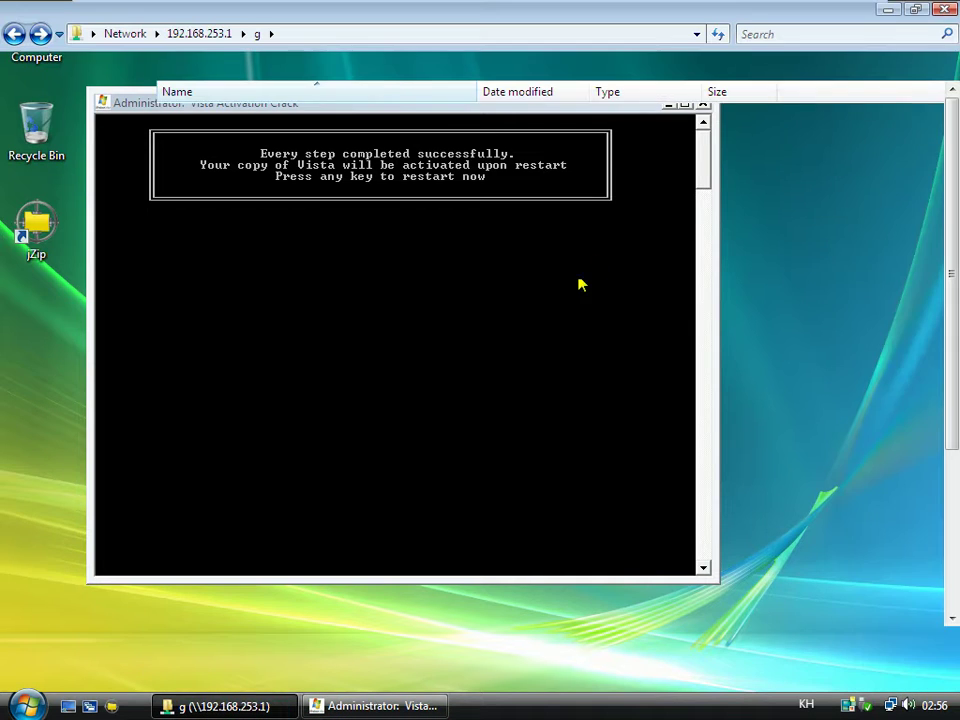
{"action": "left_click", "coordinate": [891, 9]}
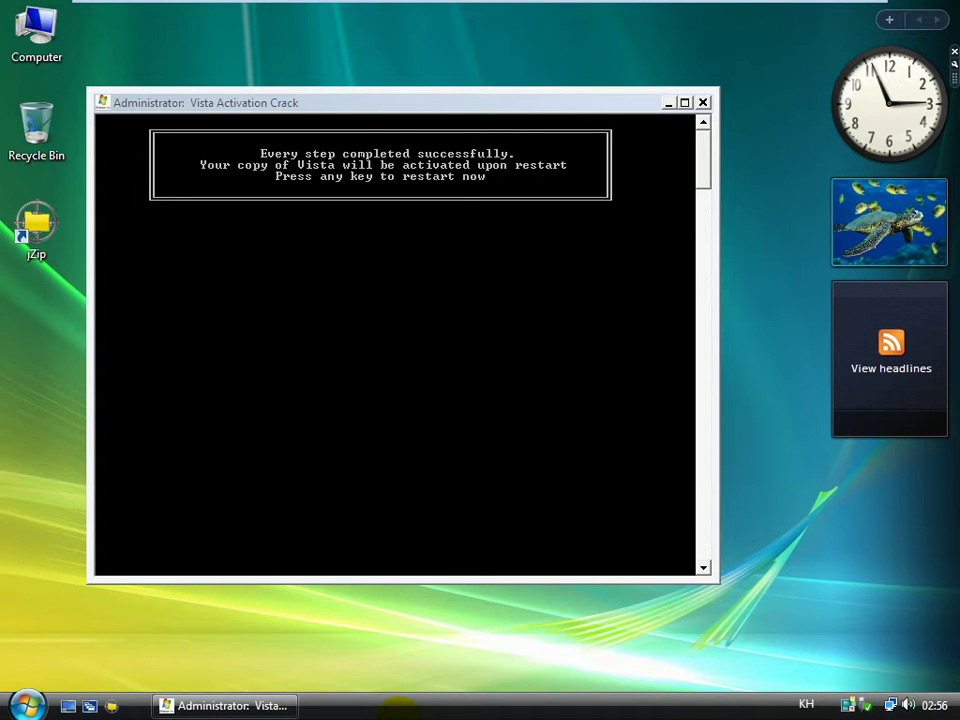
Step: Restart the computer from the Vista Activation Crack window
{"action": "left_click", "coordinate": [467, 313]}
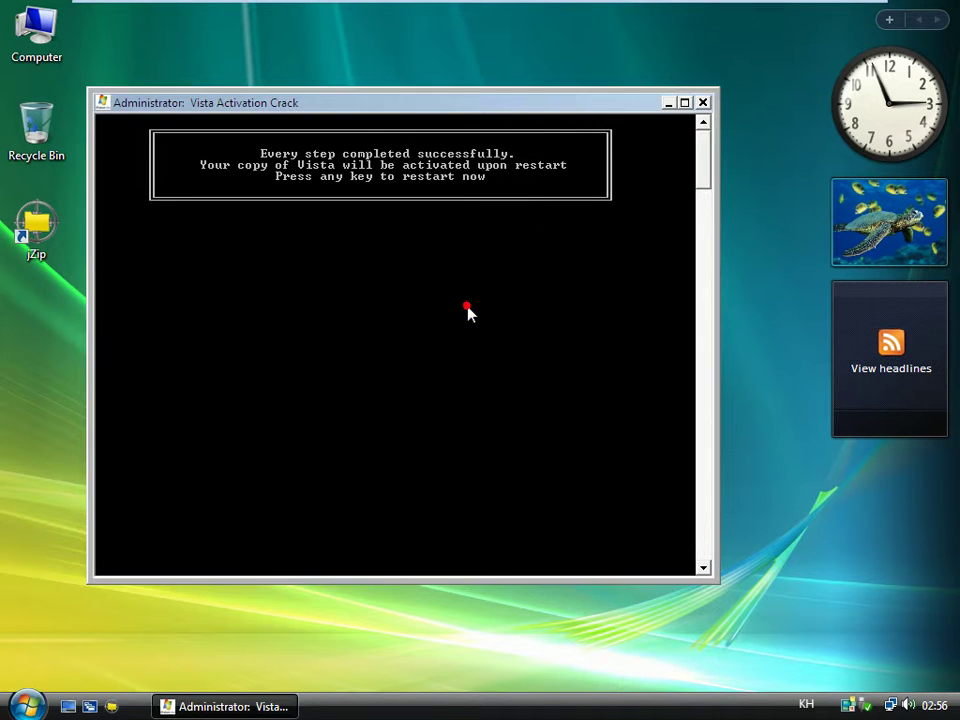
{"action": "key", "text": "Return"}
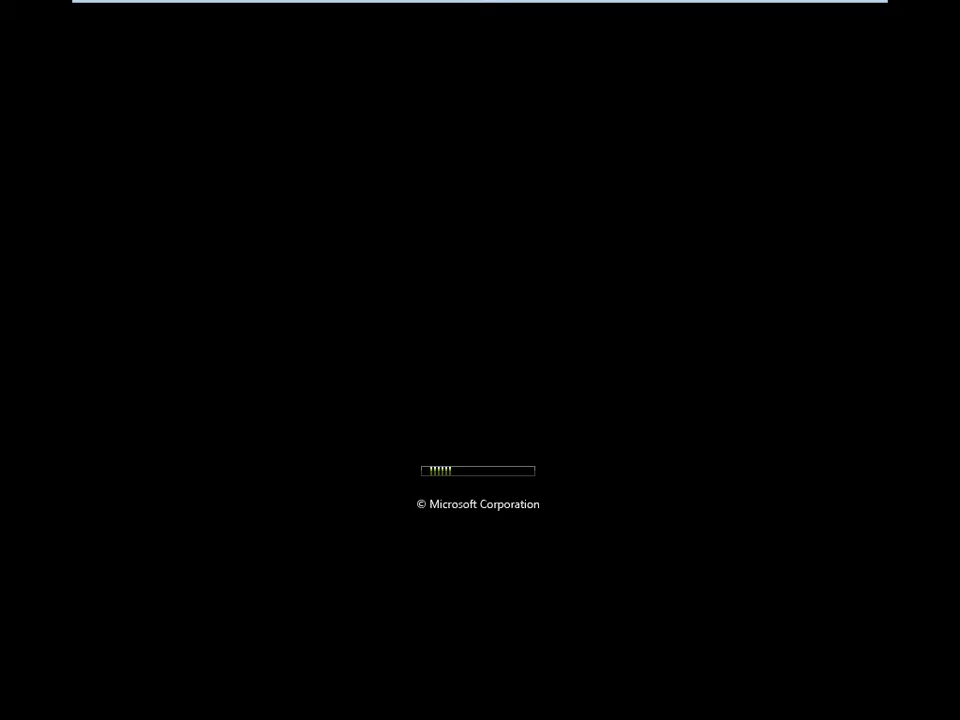
Step: Leave the virtual machine's full-screen mode and return to it
{"action": "mouse_move", "coordinate": [568, 11]}
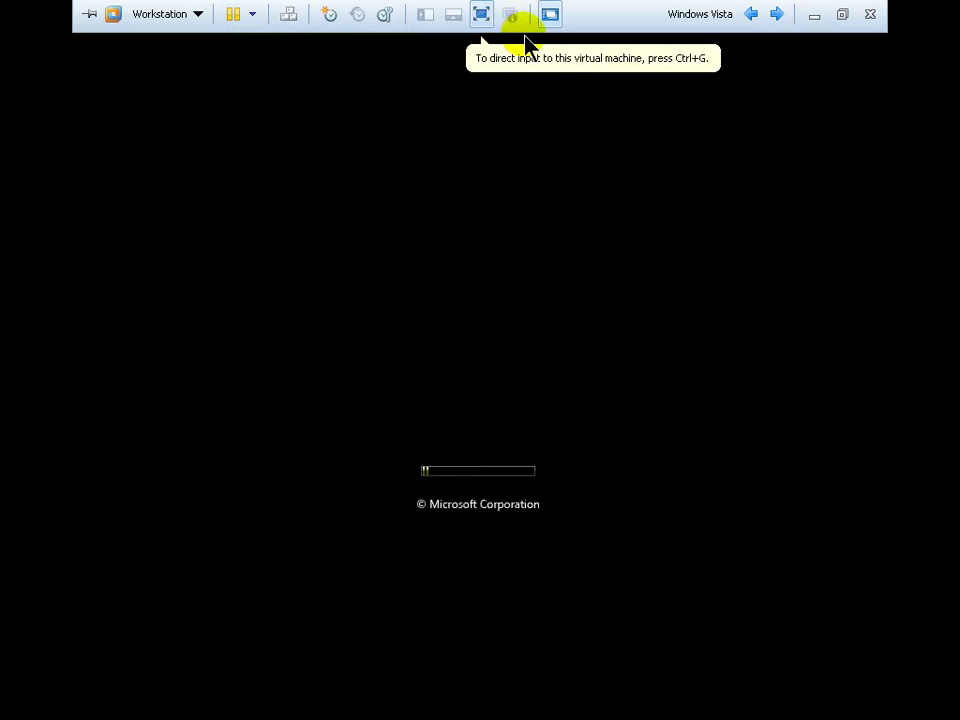
{"action": "left_click", "coordinate": [481, 16]}
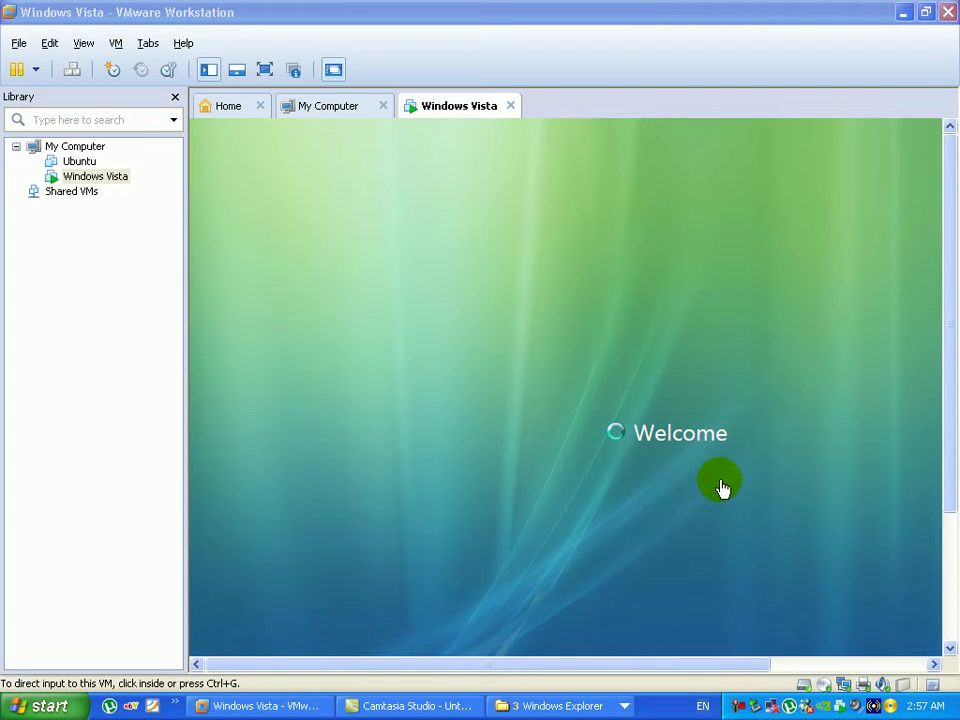
{"action": "left_click", "coordinate": [266, 72]}
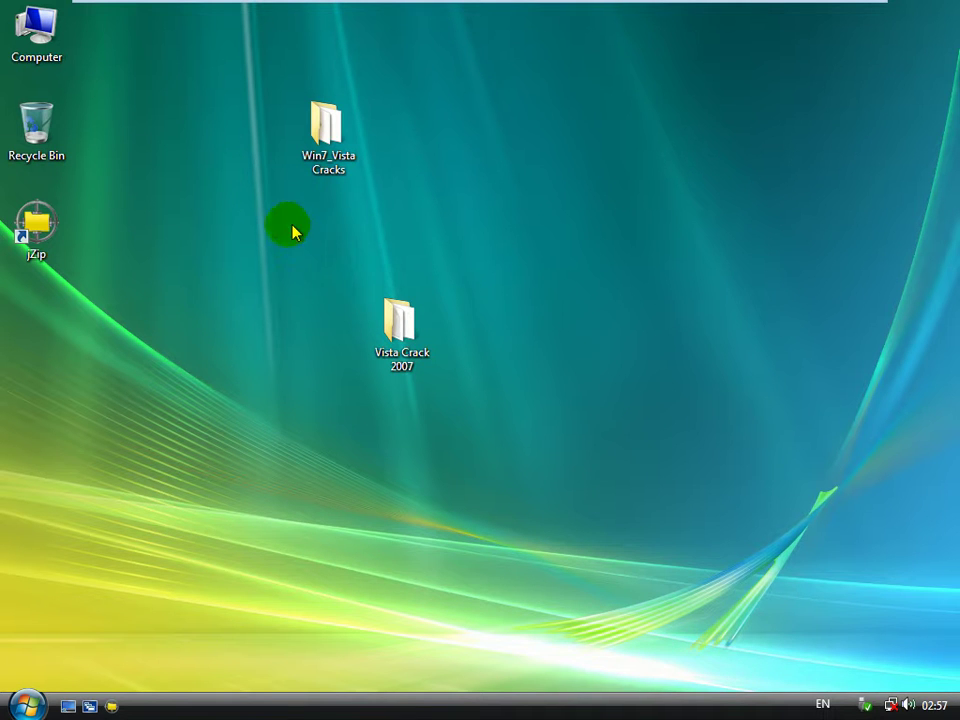
Step: Open the Computer properties and examine the Windows activation section
{"action": "left_click", "coordinate": [37, 34]}
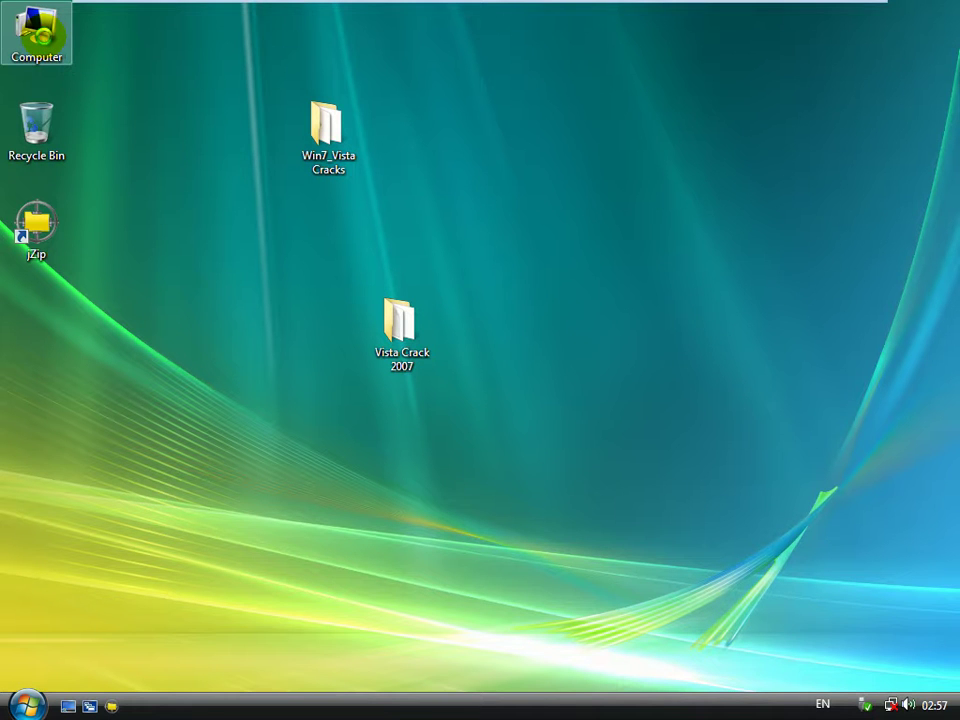
{"action": "right_click", "coordinate": [45, 40]}
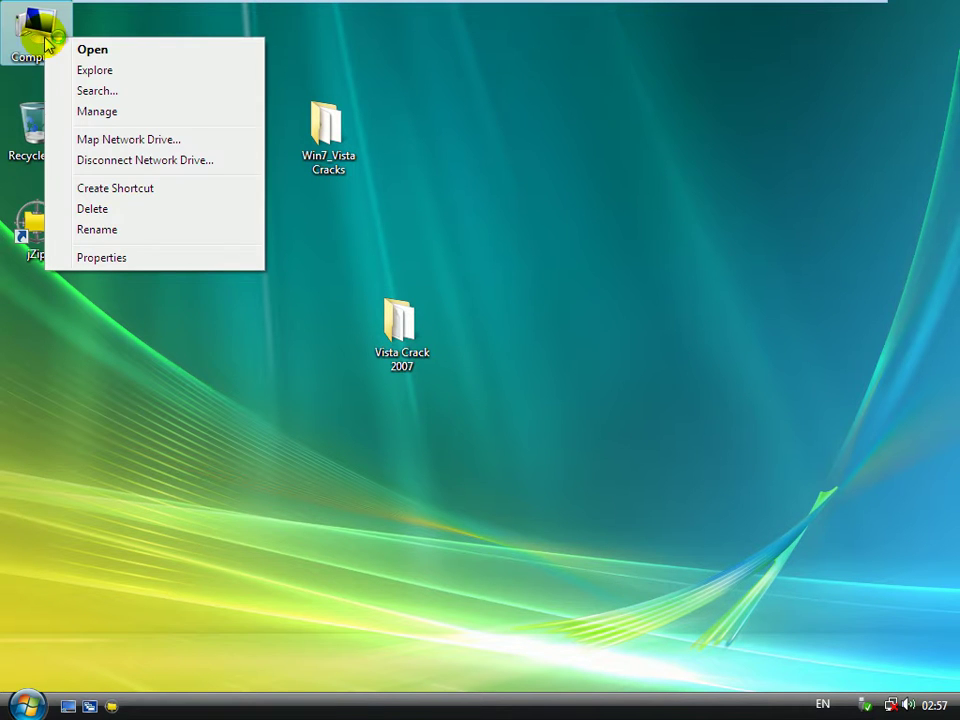
{"action": "left_click", "coordinate": [141, 260]}
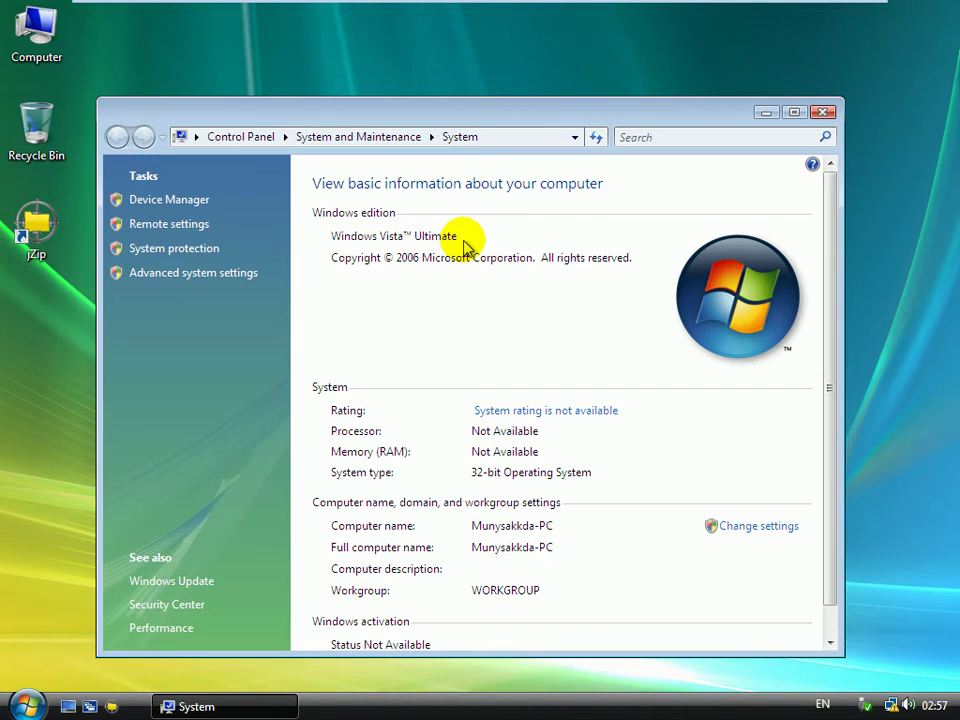
{"action": "left_click_drag", "start_coordinate": [828, 264], "coordinate": [836, 386]}
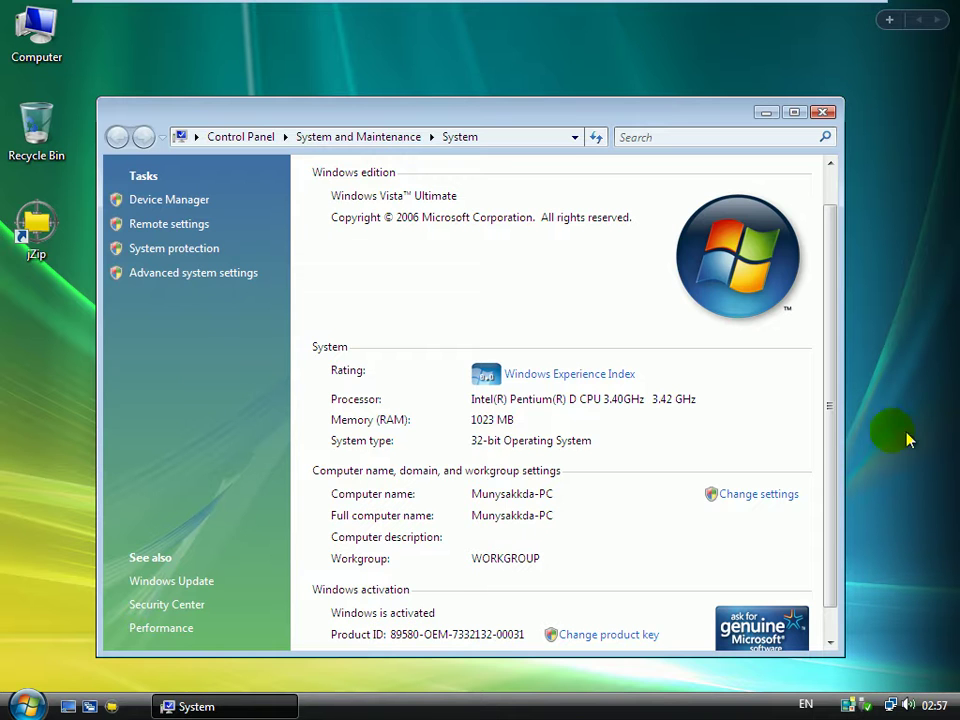
{"action": "left_click_drag", "start_coordinate": [831, 429], "coordinate": [820, 500]}
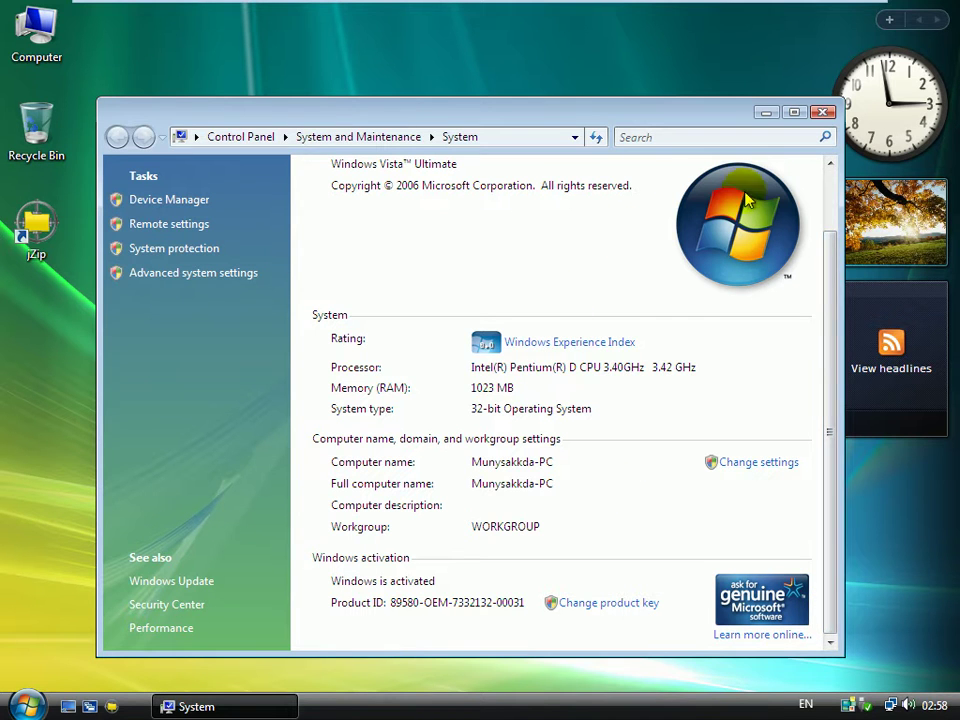
Step: View the Windows Experience Index details, and close both the performance and System windows
{"action": "left_click", "coordinate": [540, 345]}
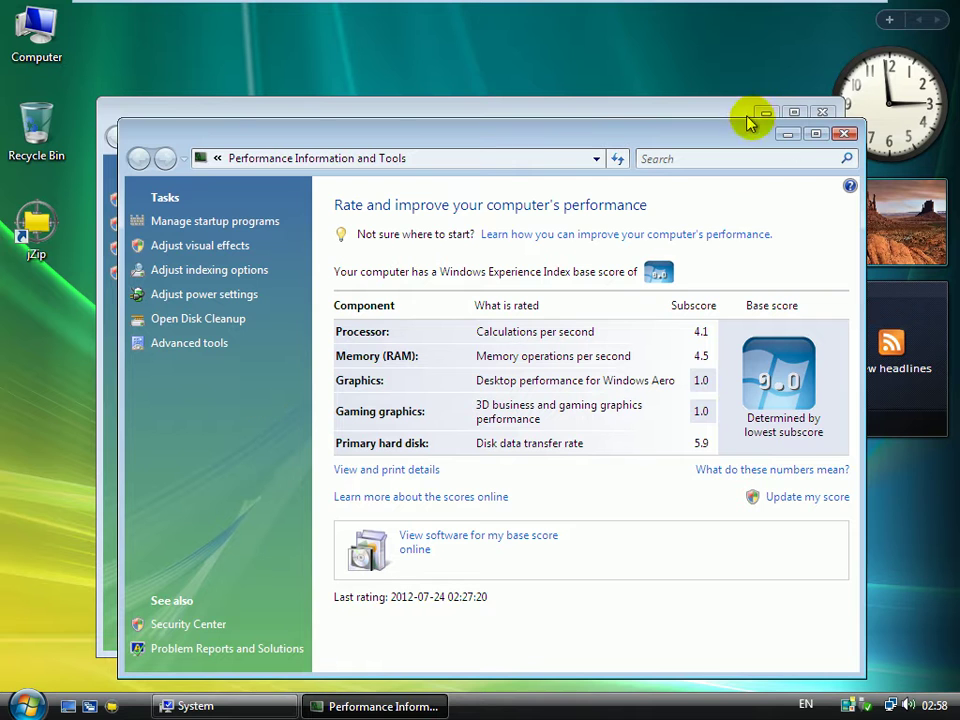
{"action": "left_click", "coordinate": [845, 134]}
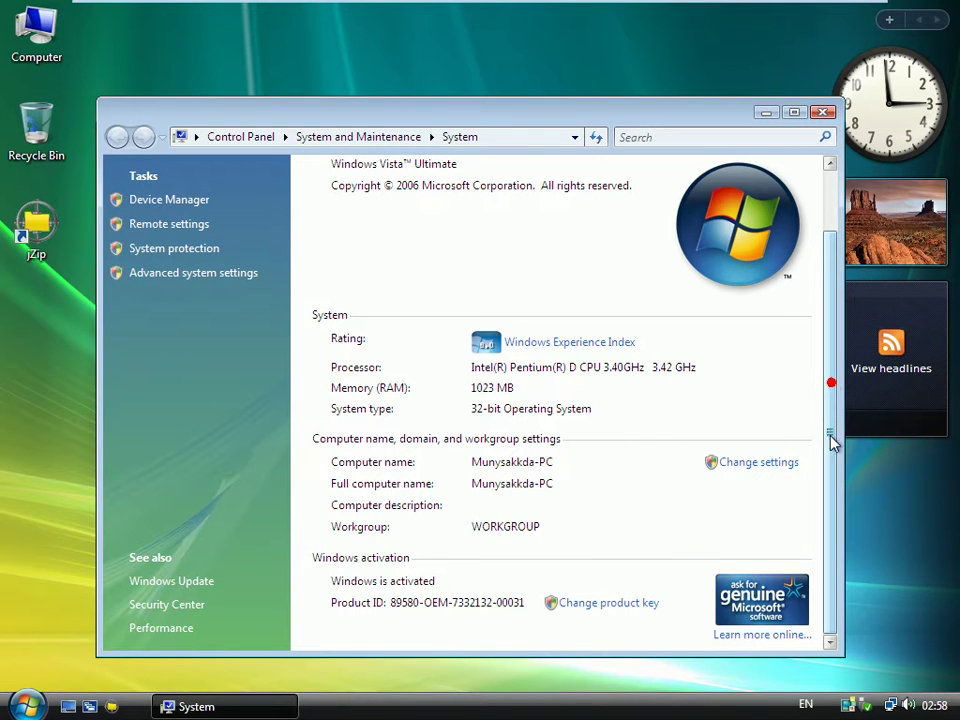
{"action": "left_click", "coordinate": [823, 113]}
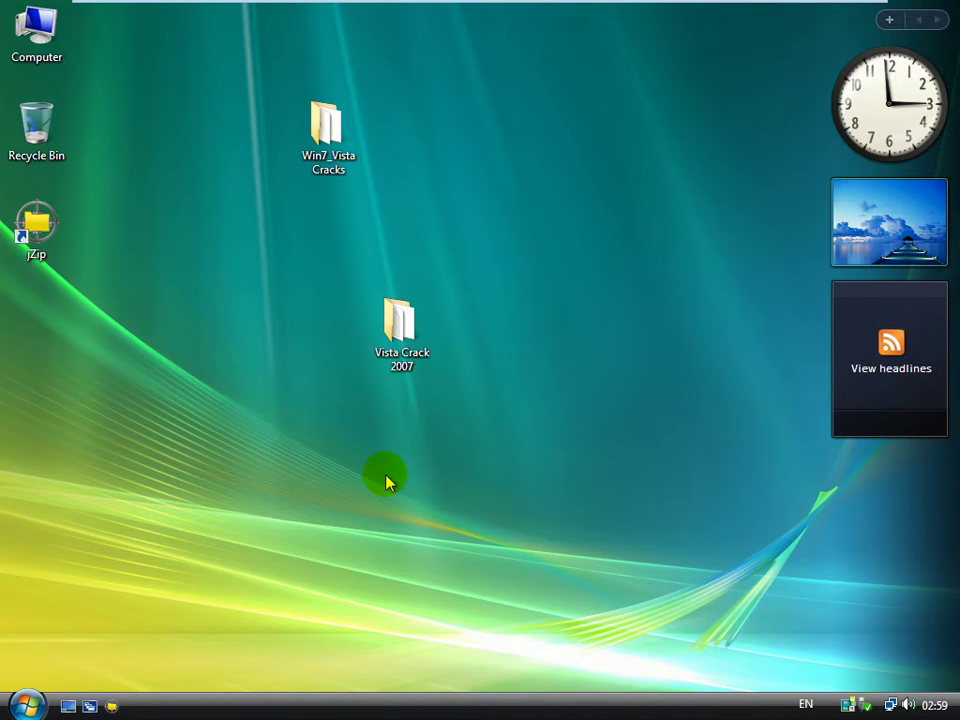
Step: Refresh the desktop, recheck the Windows activation section in the Computer properties and minimize the window
{"action": "right_click", "coordinate": [88, 351]}
{"action": "left_click", "coordinate": [141, 405]}
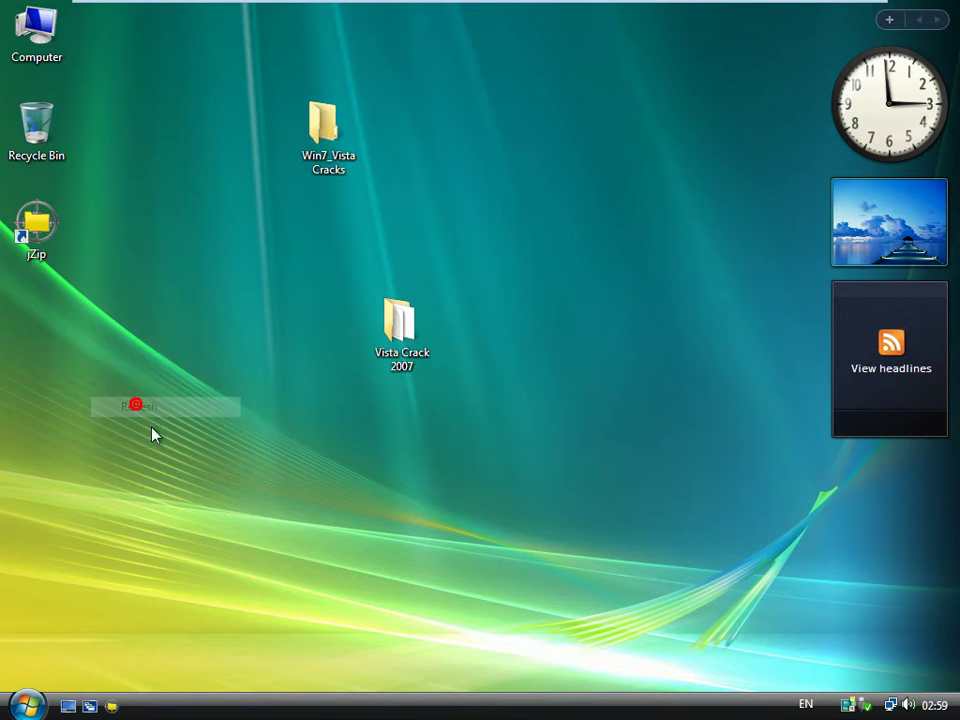
{"action": "right_click", "coordinate": [55, 16]}
{"action": "left_click", "coordinate": [178, 235]}
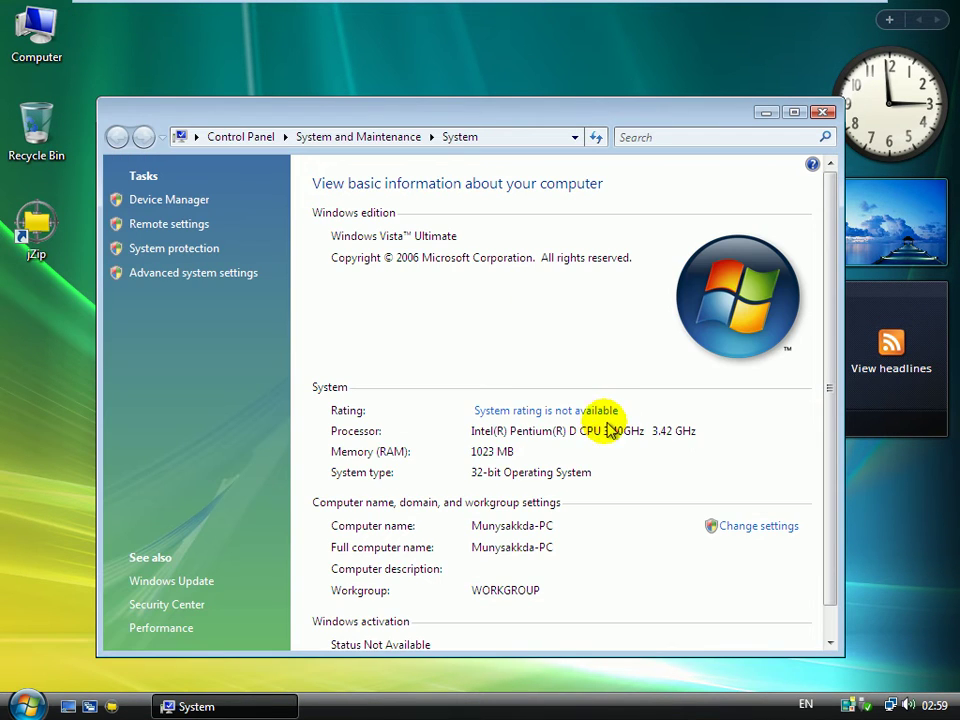
{"action": "scroll", "coordinate": [831, 408], "scroll_direction": "down", "scroll_amount": 1}
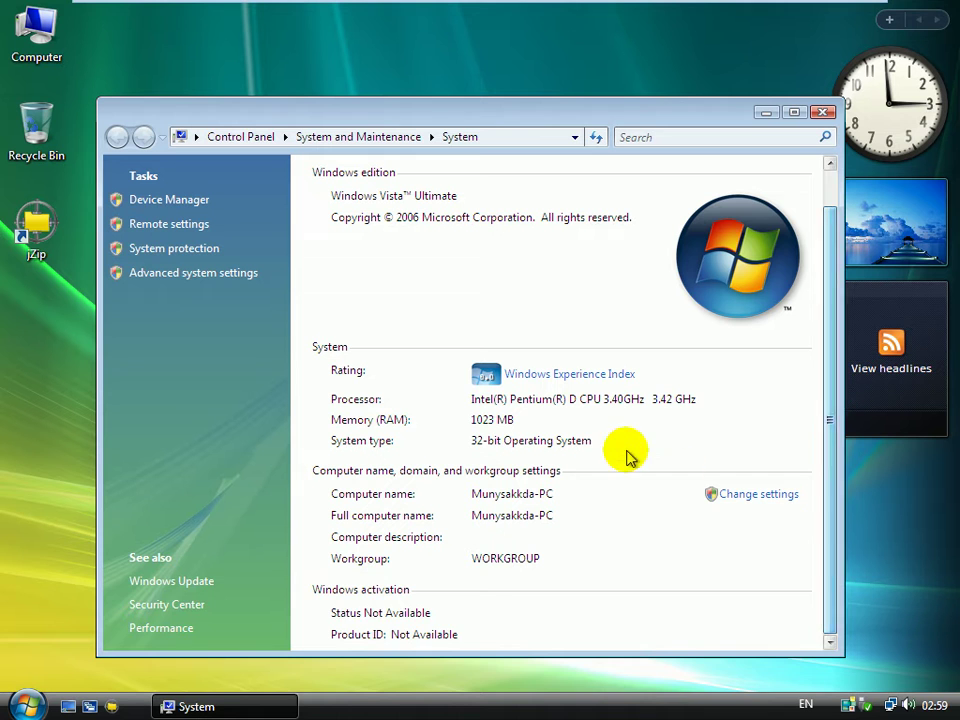
{"action": "left_click", "coordinate": [765, 113]}
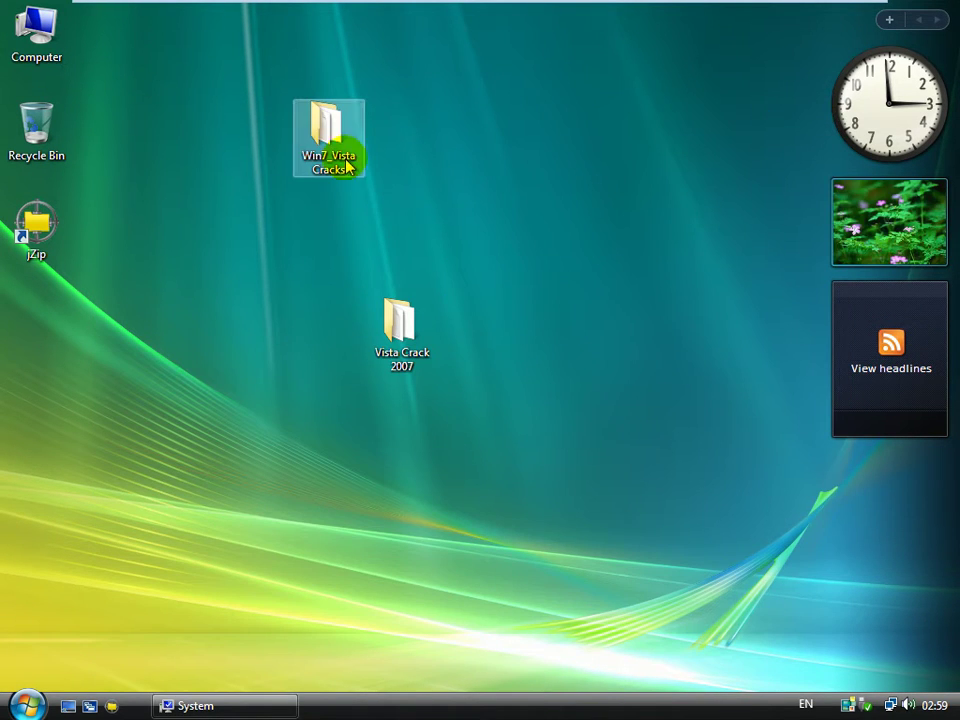
Step: Look inside the 7Loader folder of the 7Loader archive in the Win7_Vista Cracks folder and minimize the archive window
{"action": "double_click", "coordinate": [331, 155]}
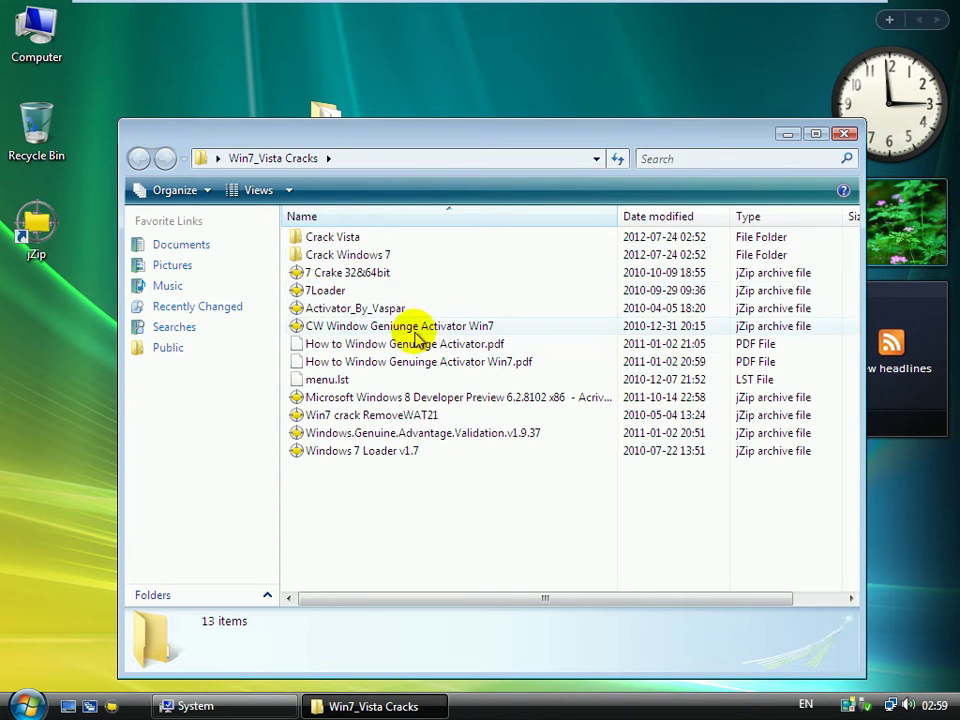
{"action": "left_click", "coordinate": [321, 291]}
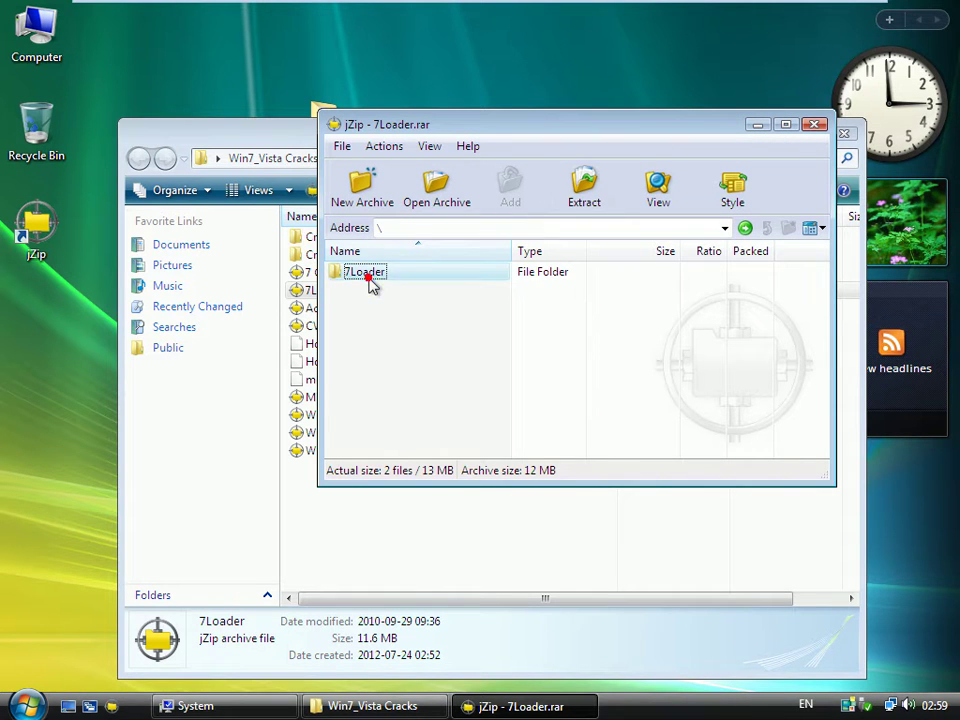
{"action": "double_click", "coordinate": [373, 283]}
{"action": "left_click", "coordinate": [760, 126]}
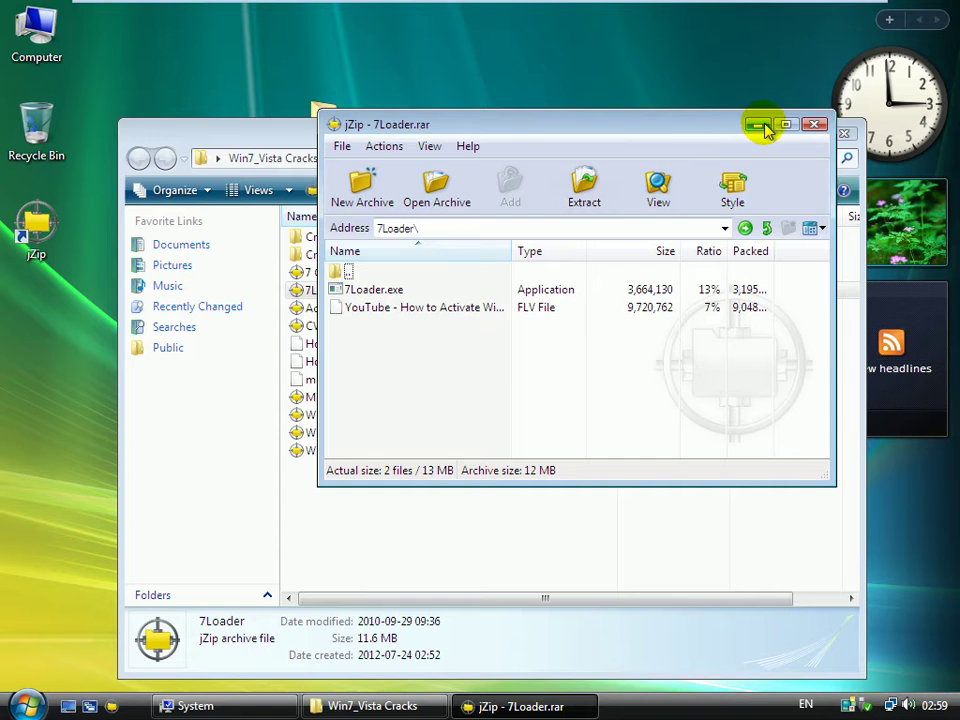
Step: Close the Win7_Vista Cracks folder window, run 7Loader.exe from the archive with the security prompts accepted, and minimize the archive window
{"action": "left_click_drag", "start_coordinate": [686, 130], "coordinate": [480, 202]}
{"action": "left_click", "coordinate": [845, 134]}
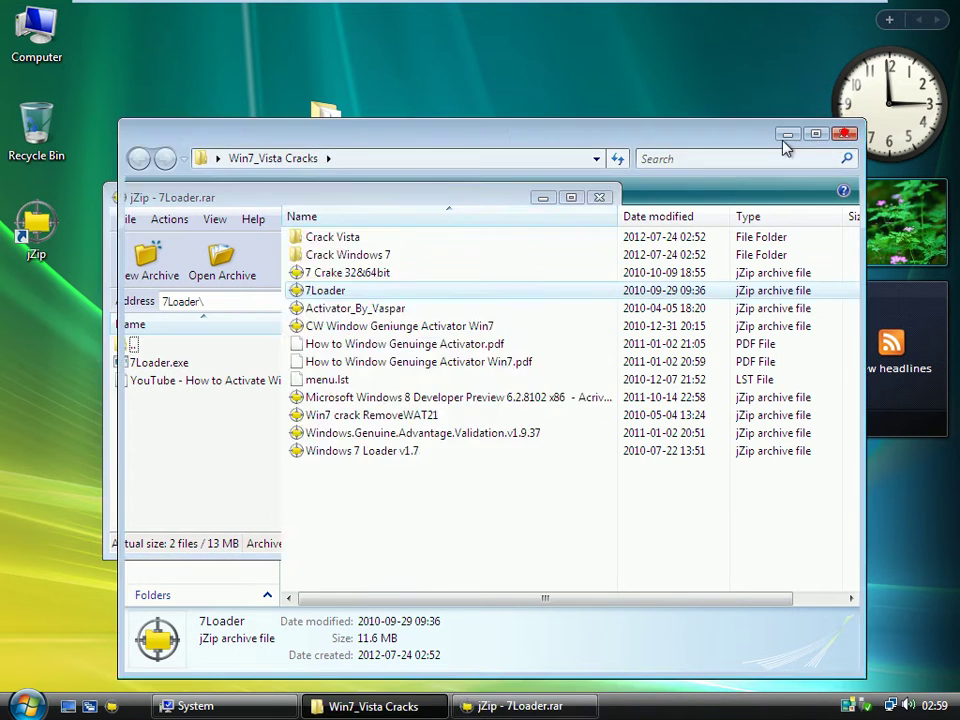
{"action": "double_click", "coordinate": [155, 363]}
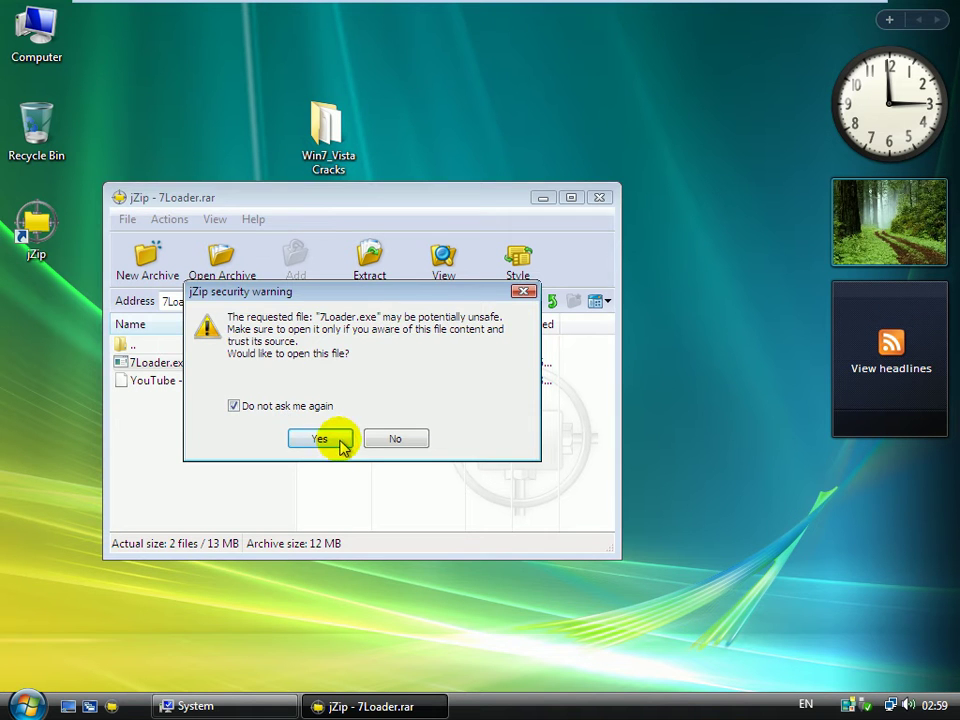
{"action": "left_click", "coordinate": [338, 447]}
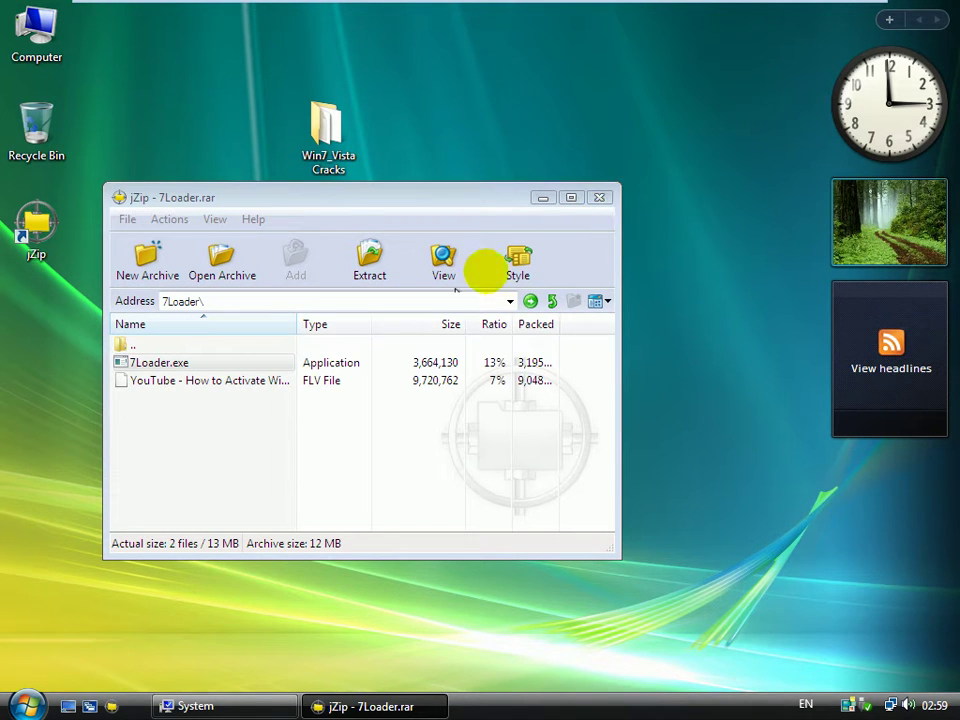
{"action": "left_click", "coordinate": [175, 366]}
{"action": "double_click", "coordinate": [175, 366]}
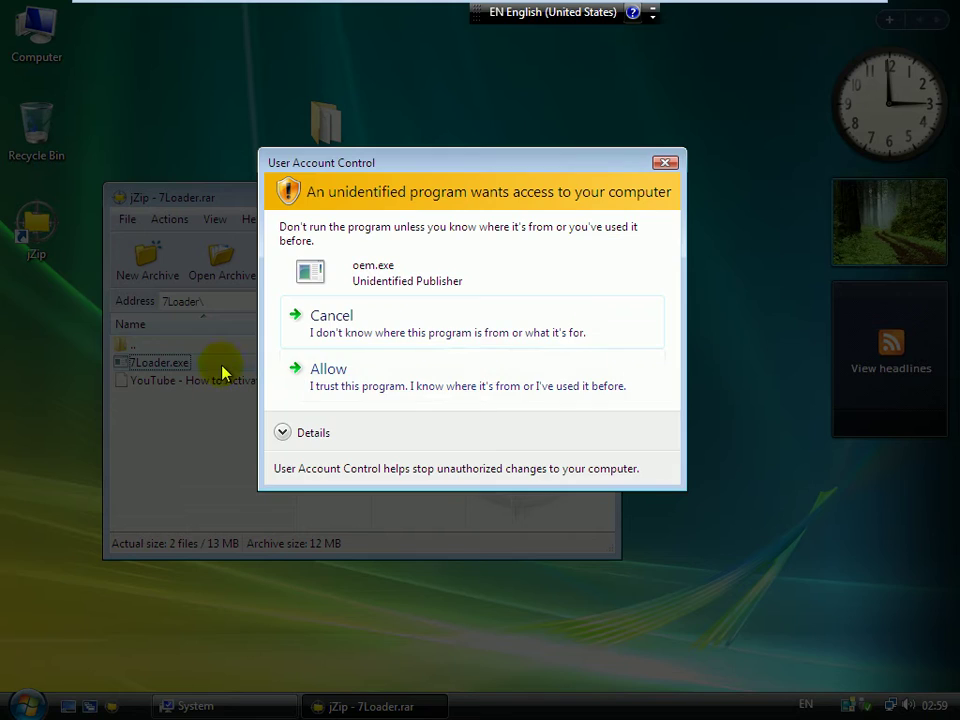
{"action": "left_click", "coordinate": [324, 372]}
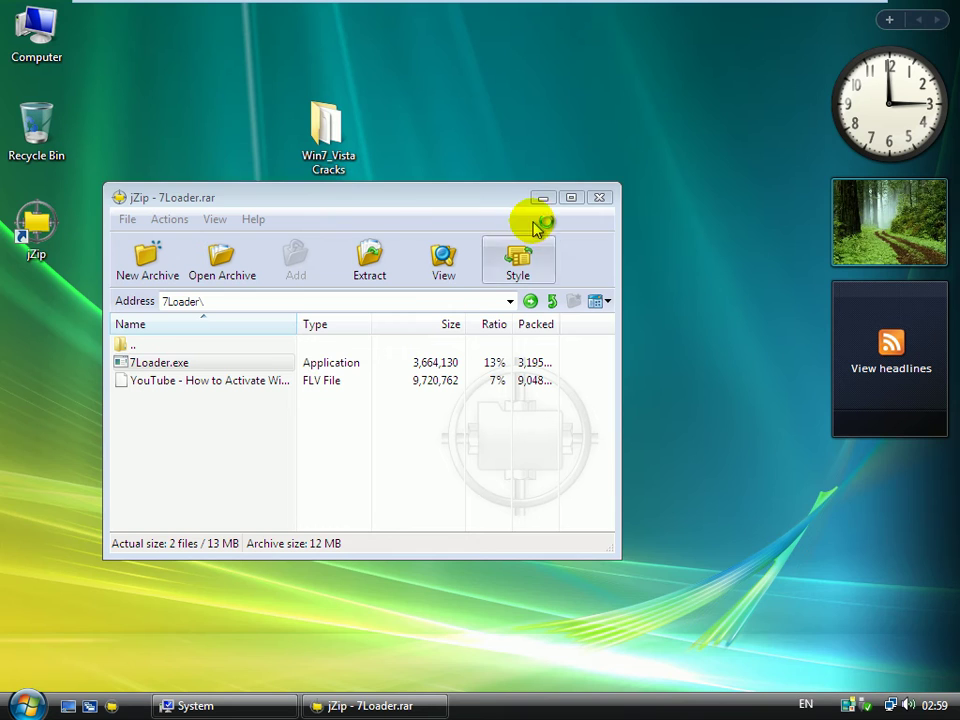
{"action": "left_click", "coordinate": [548, 199]}
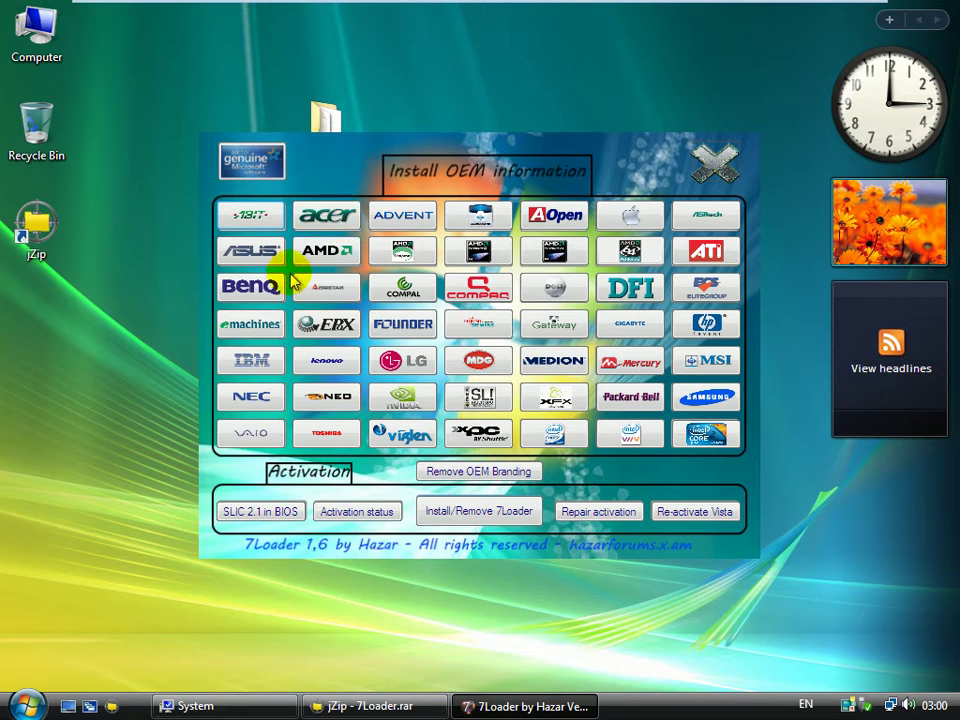
Step: Install the VAIO OEM information with 7Loader, repeat the installation once and dismiss both messages
{"action": "left_click", "coordinate": [255, 435]}
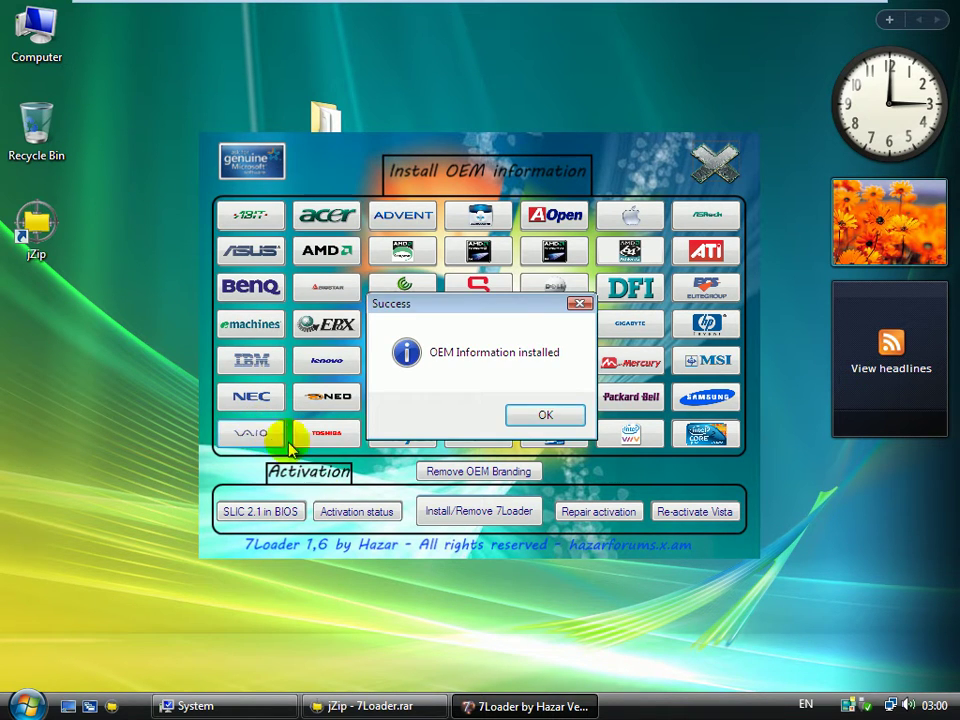
{"action": "left_click", "coordinate": [545, 413]}
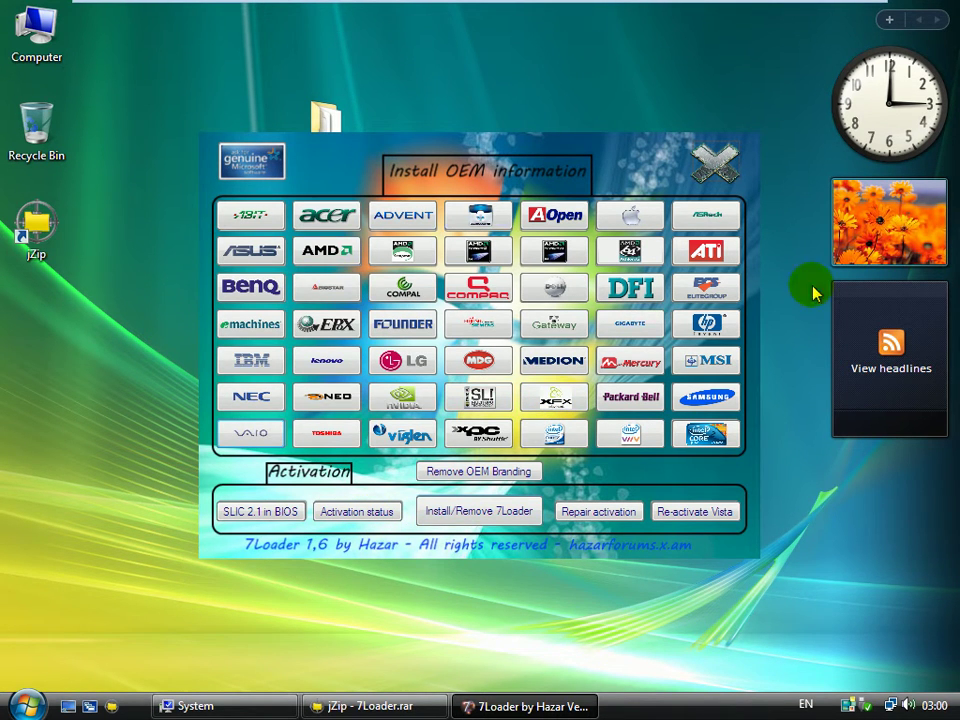
{"action": "left_click", "coordinate": [250, 435]}
{"action": "left_click", "coordinate": [558, 416]}
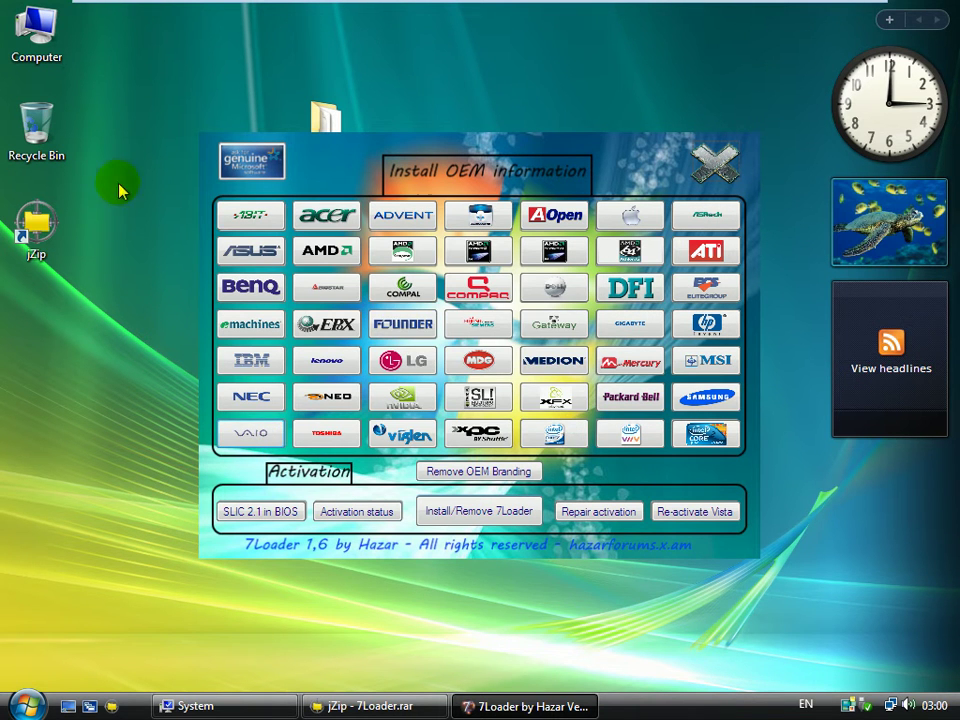
Step: Open the Computer properties and check the system information and Windows activation sections
{"action": "right_click", "coordinate": [37, 30]}
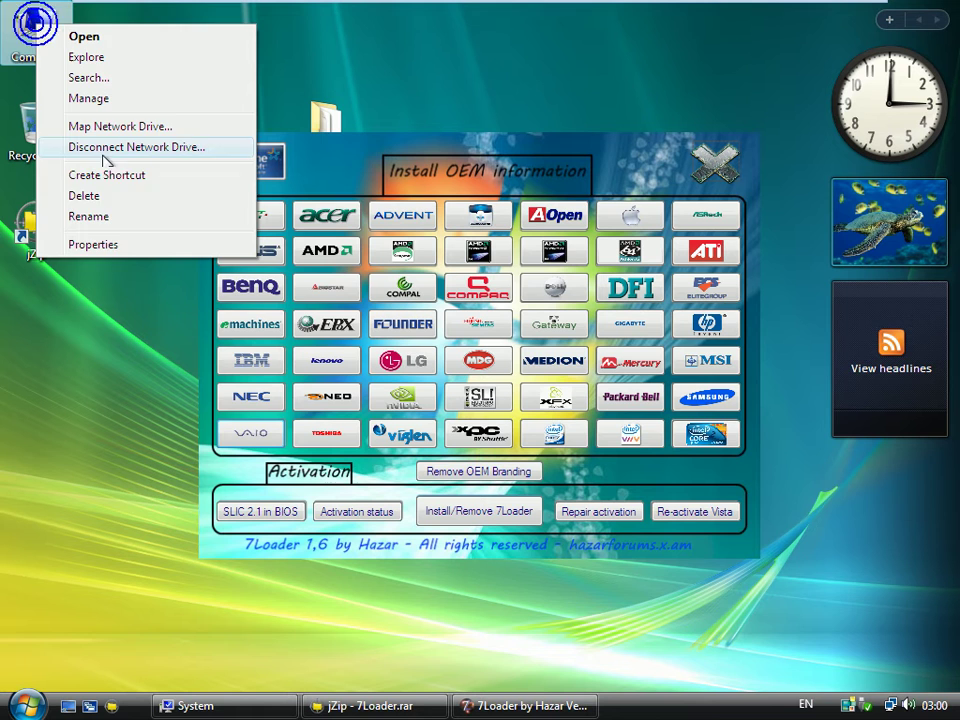
{"action": "left_click", "coordinate": [120, 247]}
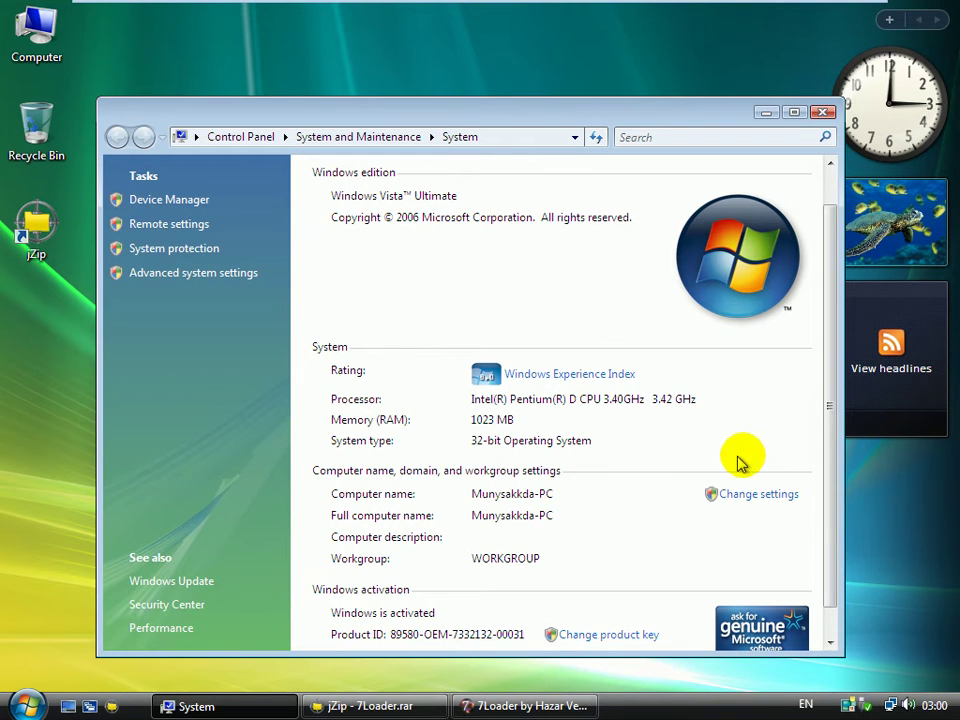
{"action": "scroll", "coordinate": [813, 480], "scroll_direction": "down", "scroll_amount": 1}
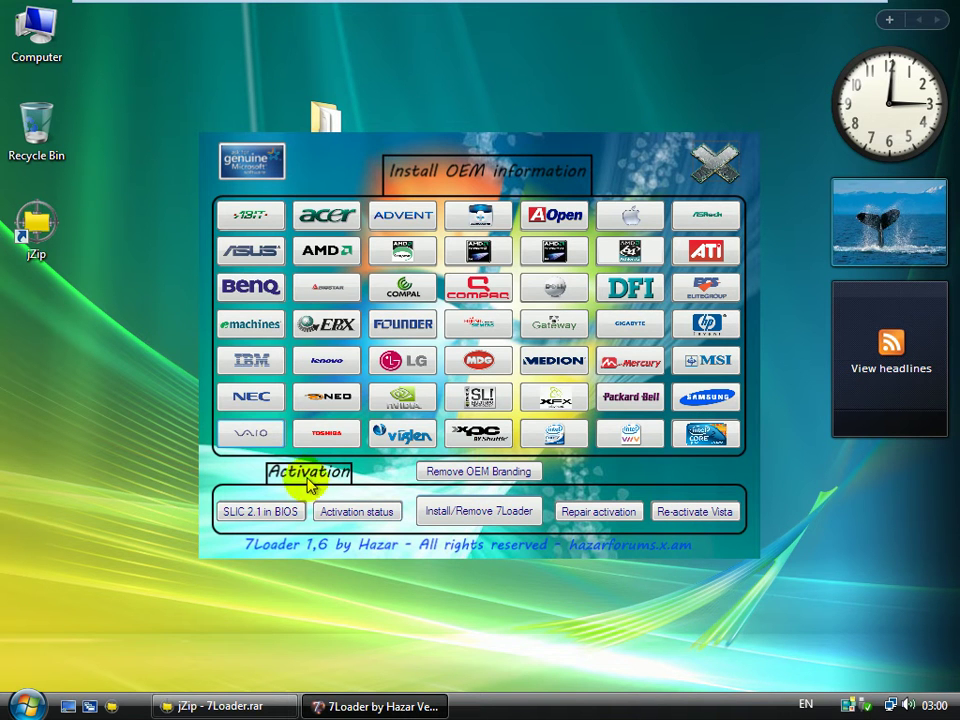
Step: Exit 7Loader, close the 7Loader archive window and dismiss the program error dialog by closing the program
{"action": "left_click", "coordinate": [712, 160]}
{"action": "left_click", "coordinate": [555, 414]}
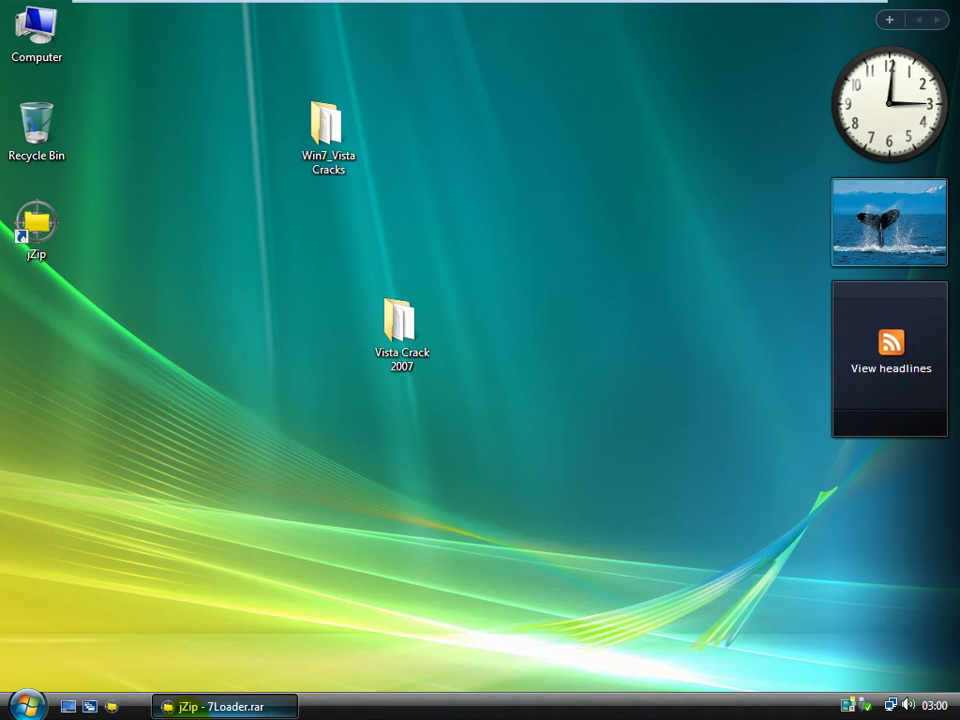
{"action": "left_click", "coordinate": [246, 712]}
{"action": "left_click", "coordinate": [596, 198]}
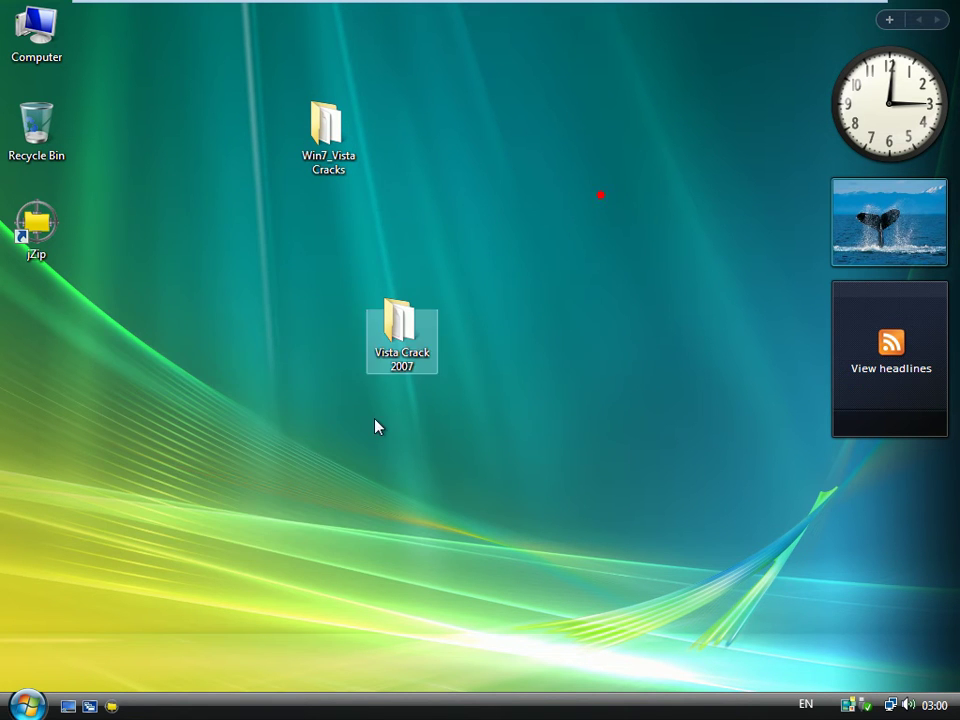
{"action": "left_click", "coordinate": [12, 700]}
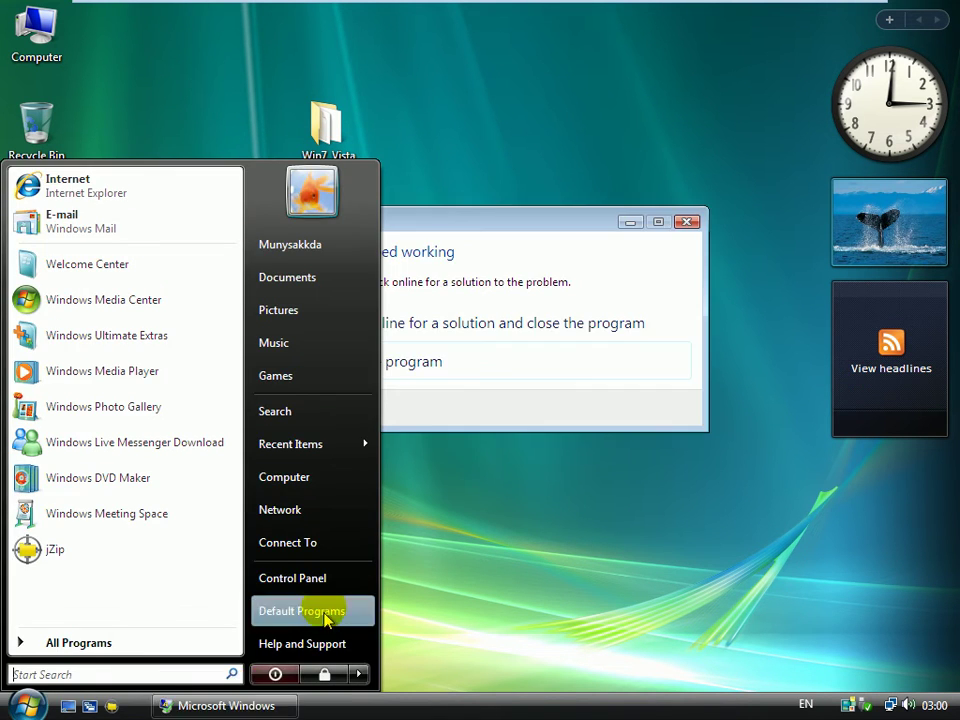
{"action": "left_click", "coordinate": [493, 373]}
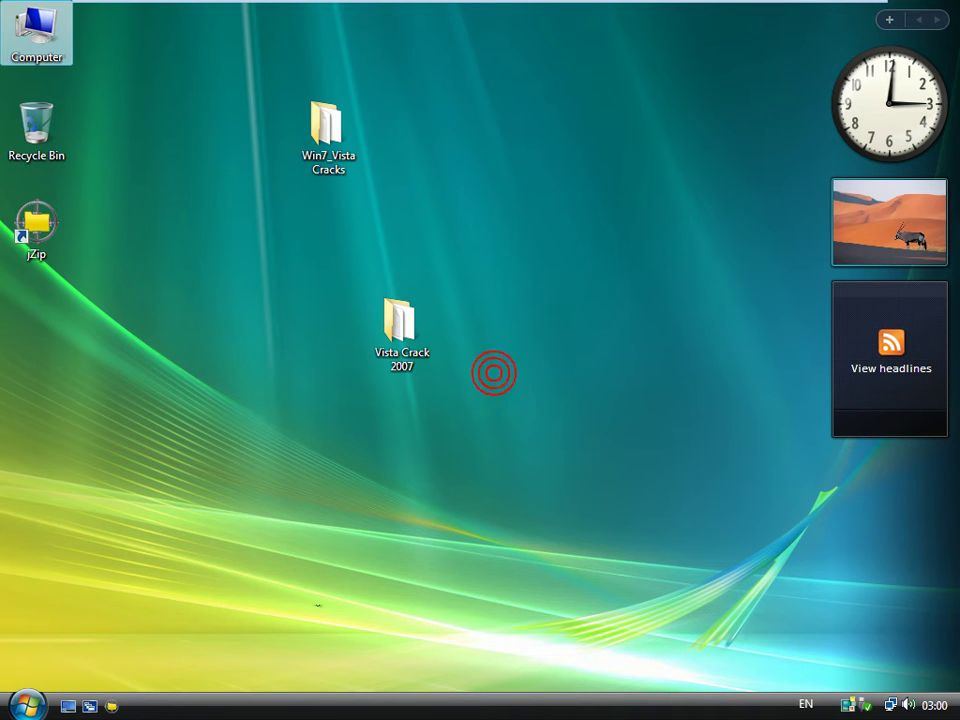
Step: Log off from Windows Vista and log back in to the same user account
{"action": "left_click", "coordinate": [28, 704]}
{"action": "left_click", "coordinate": [365, 670]}
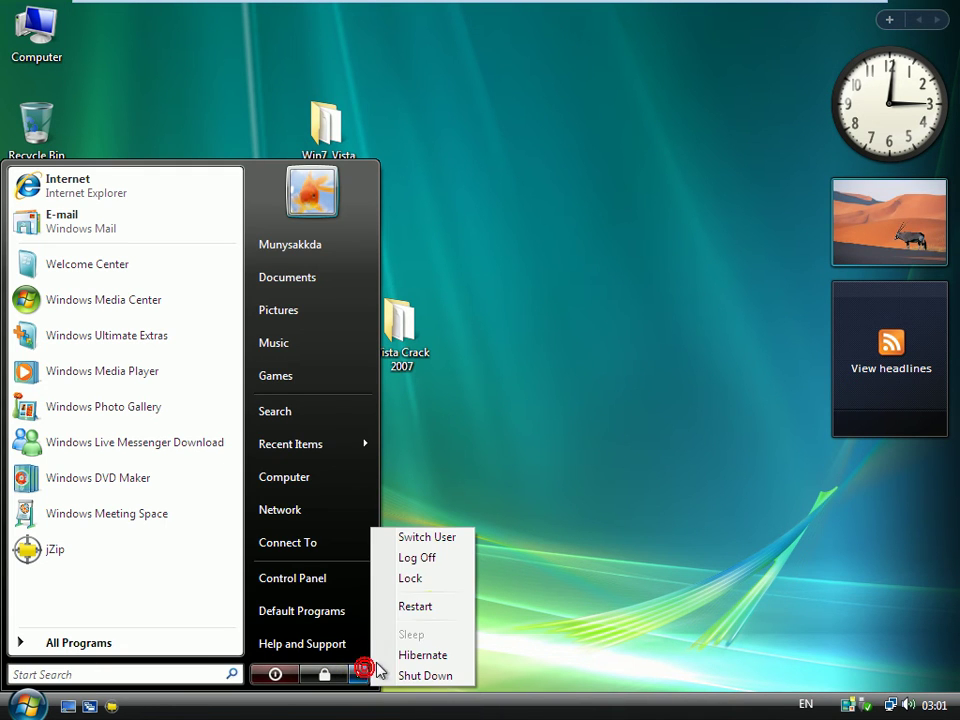
{"action": "left_click", "coordinate": [433, 560]}
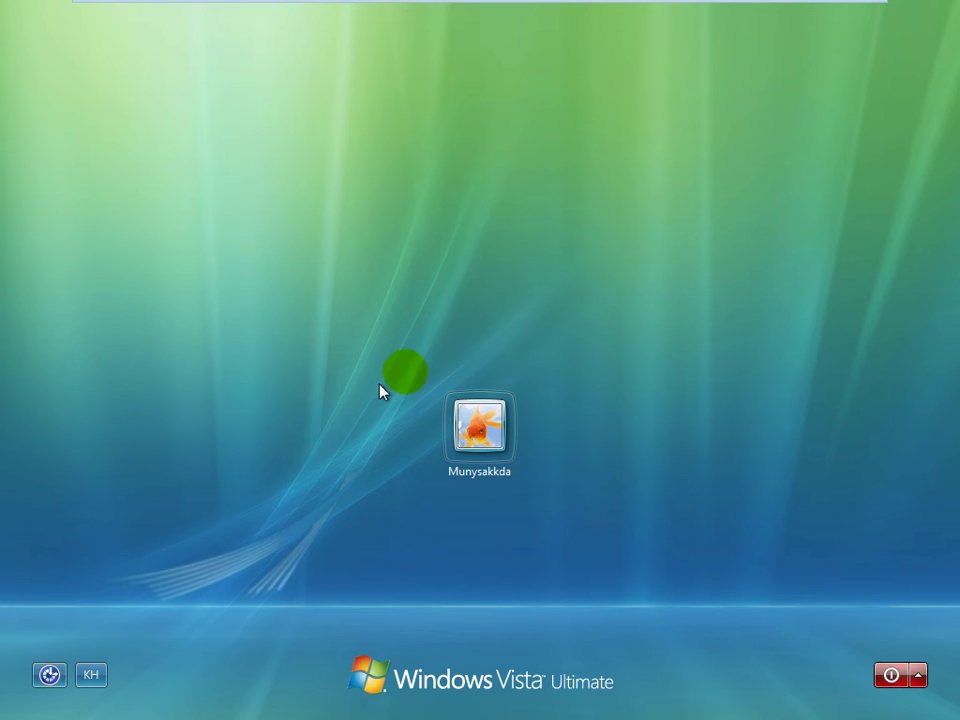
{"action": "left_click", "coordinate": [490, 420]}
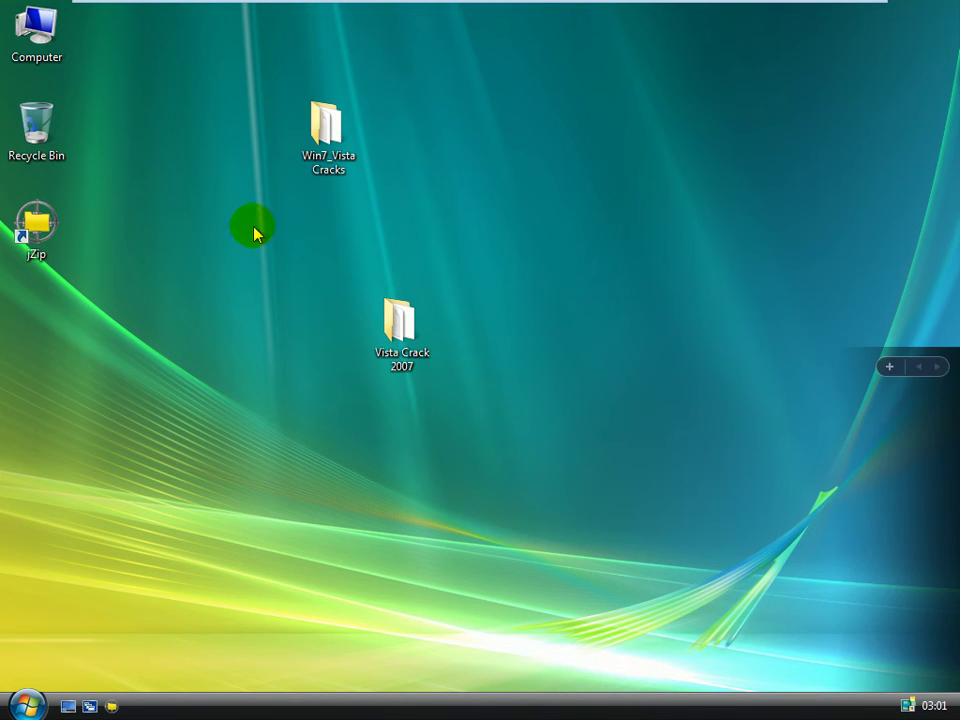
Step: Move the Vista Crack 2007 folder beside the Win7_Vista Cracks folder and refresh the desktop
{"action": "left_click_drag", "start_coordinate": [418, 320], "coordinate": [422, 161]}
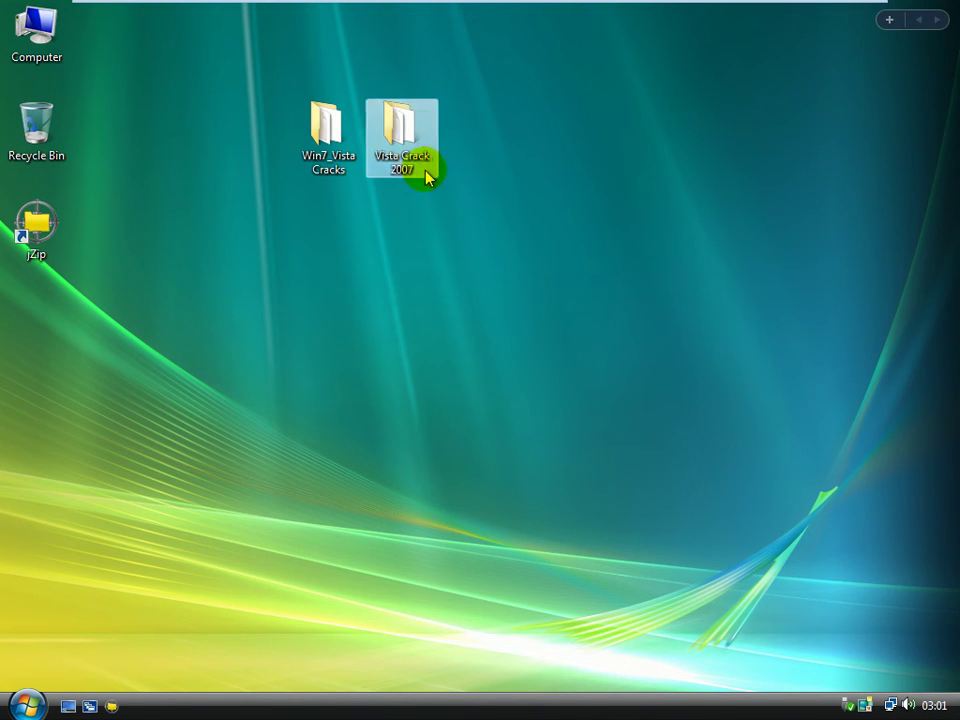
{"action": "right_click", "coordinate": [167, 116]}
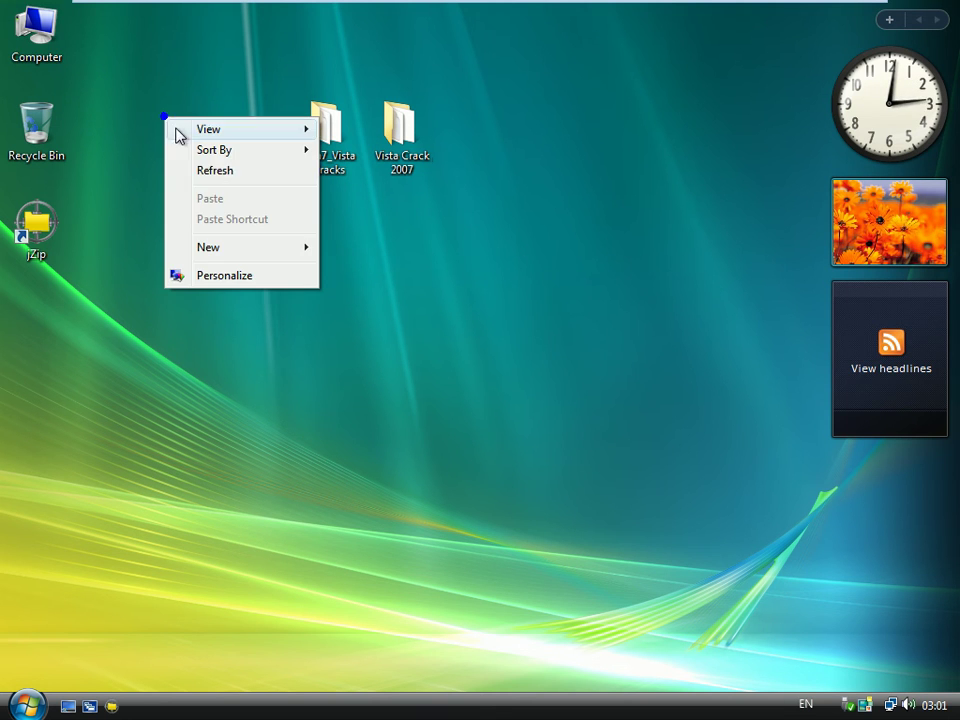
{"action": "left_click", "coordinate": [221, 172]}
Step: Examine the manufacturer and support details in the Computer properties, and close the System window
{"action": "right_click", "coordinate": [38, 52]}
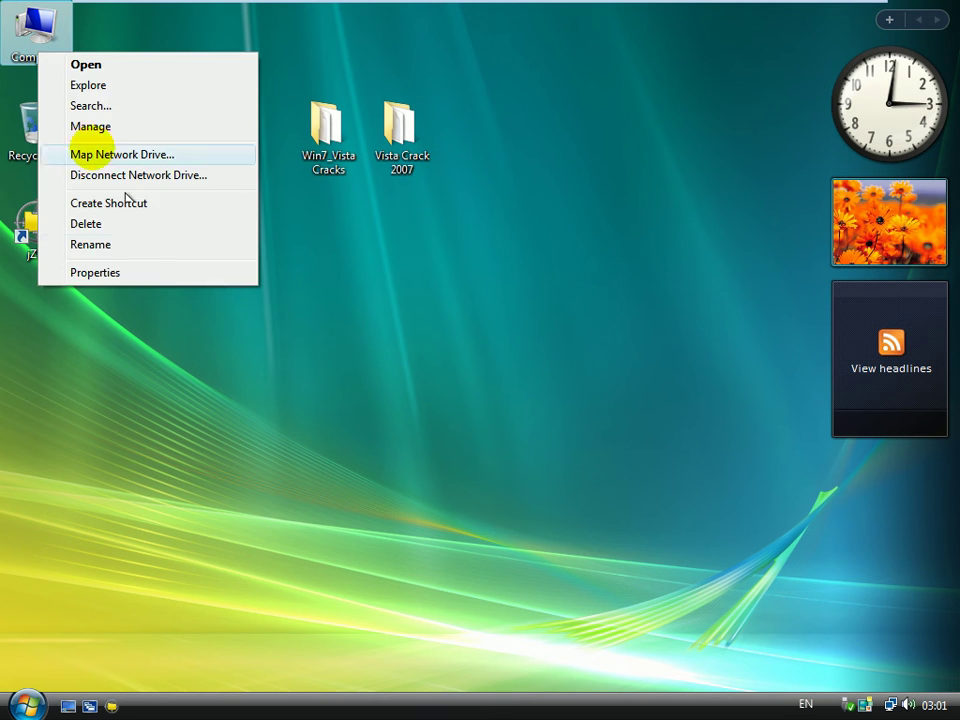
{"action": "left_click", "coordinate": [172, 278]}
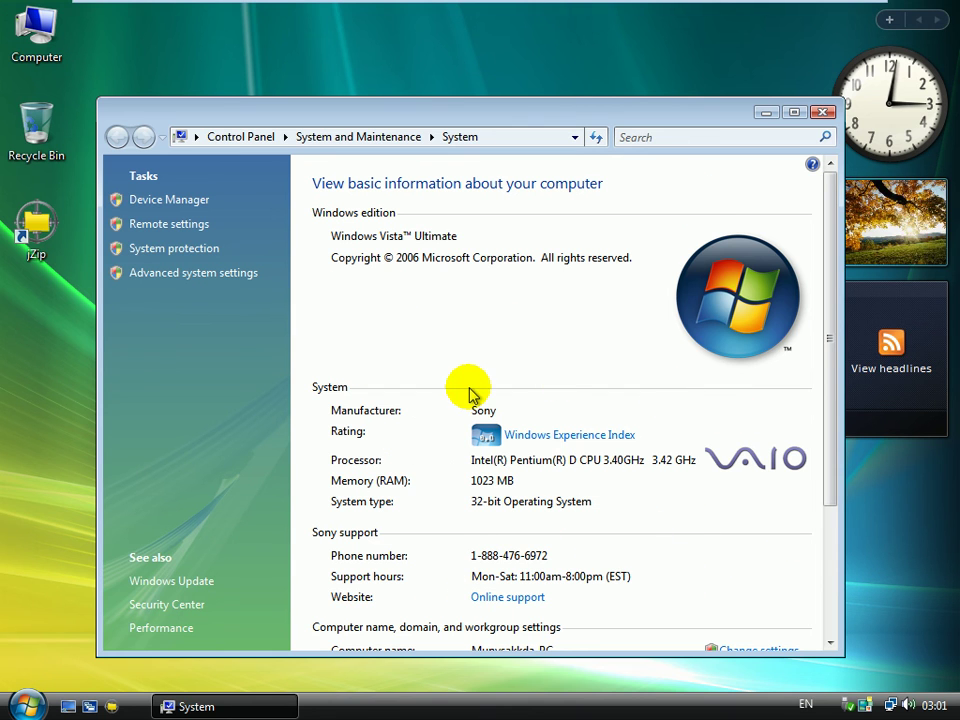
{"action": "left_click", "coordinate": [819, 113]}
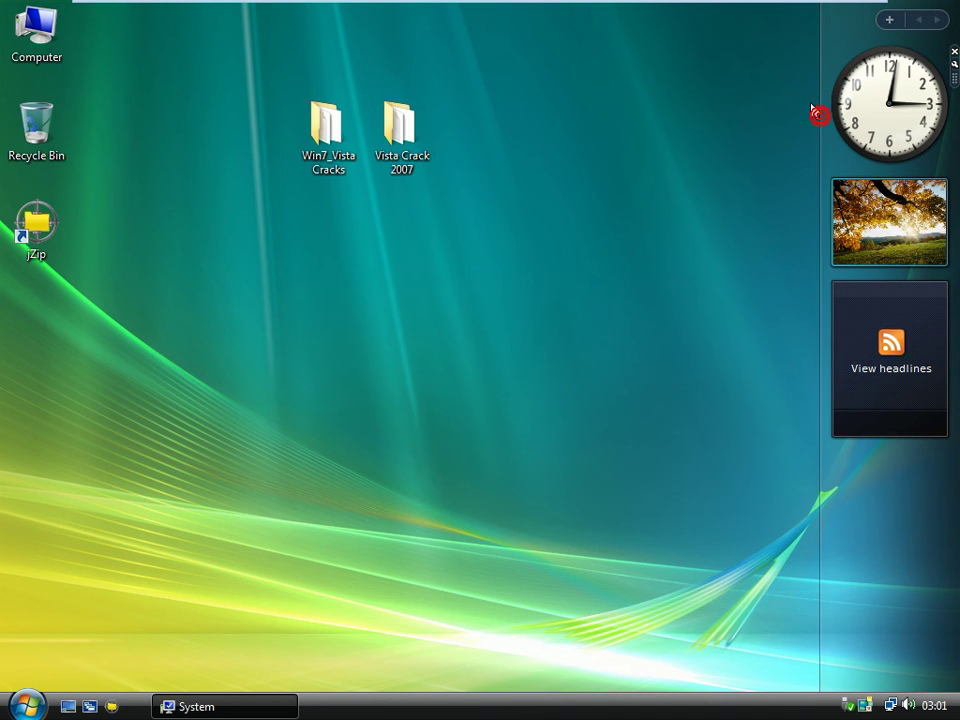
Step: Refresh the desktop and take the Windows Vista virtual machine out of full-screen mode
{"action": "right_click", "coordinate": [518, 326]}
{"action": "left_click", "coordinate": [588, 385]}
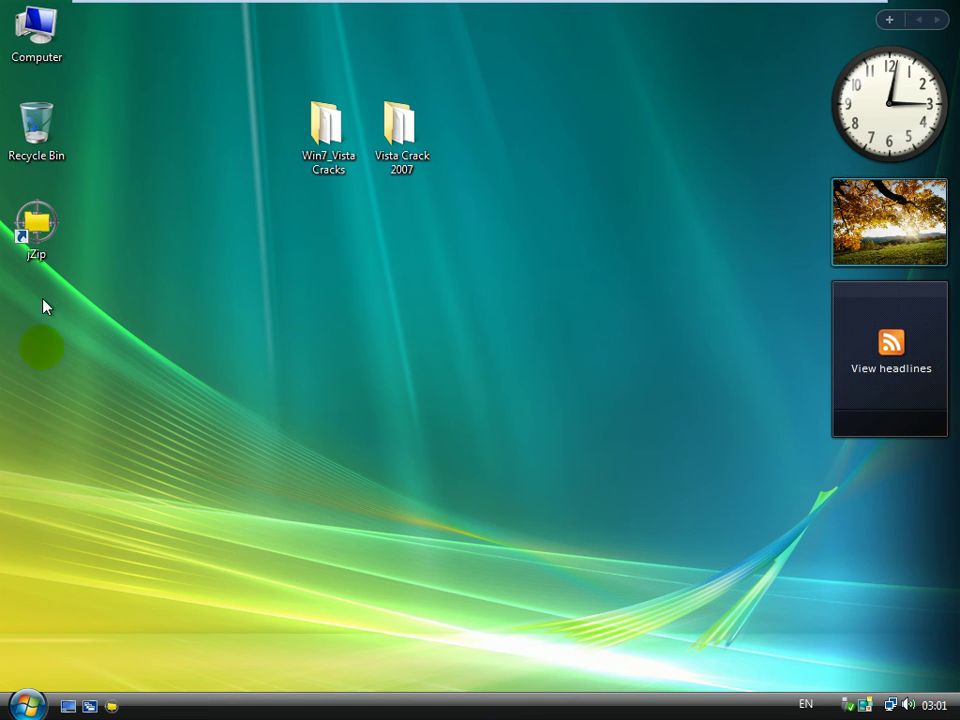
{"action": "mouse_move", "coordinate": [378, 6]}
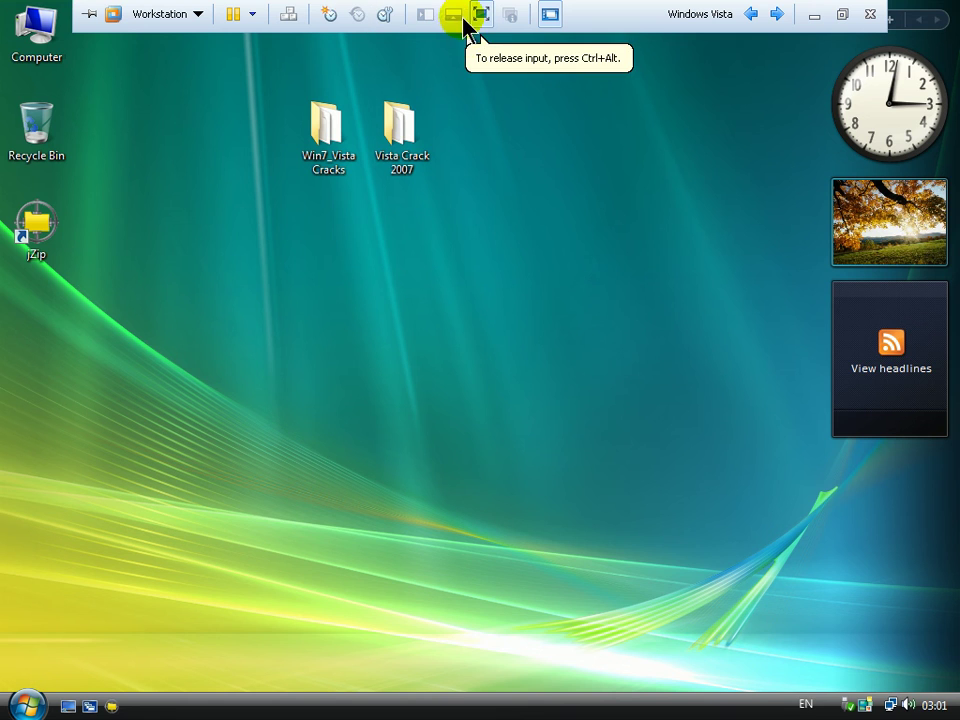
{"action": "left_click", "coordinate": [481, 17]}
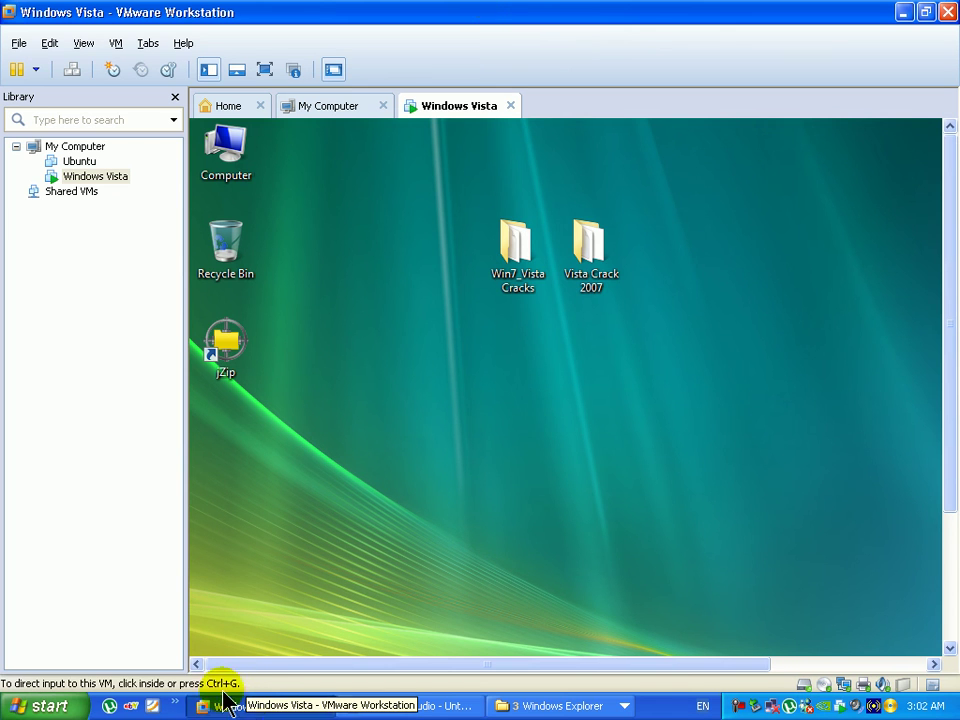